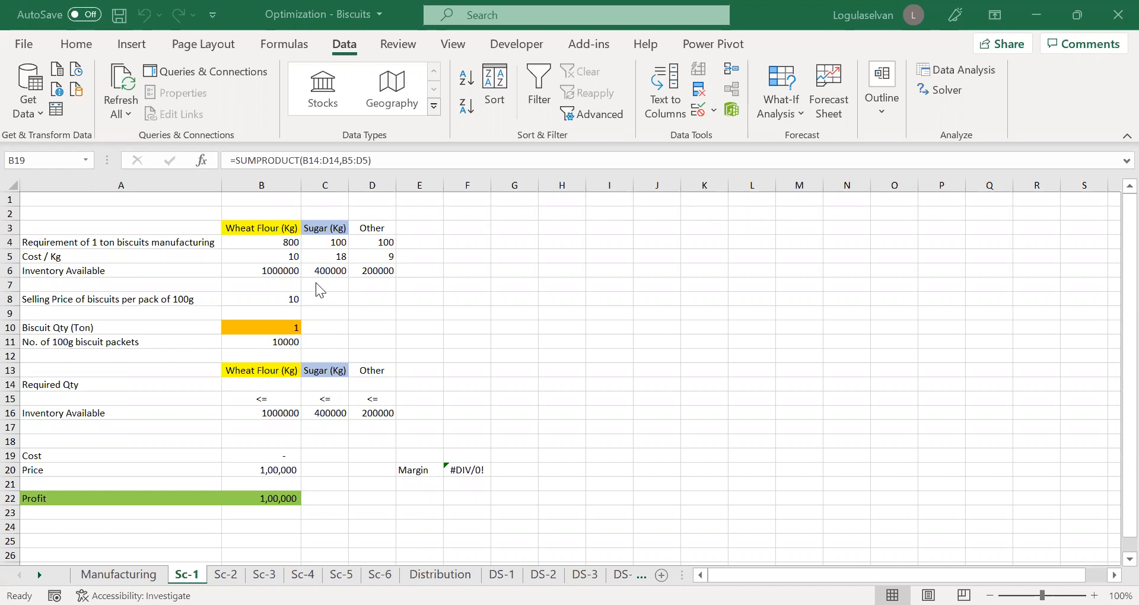
Step: Examine the available inventory and the wheat flour, sugar and other ingredient requirements for one ton of biscuits
left_click(289, 273)
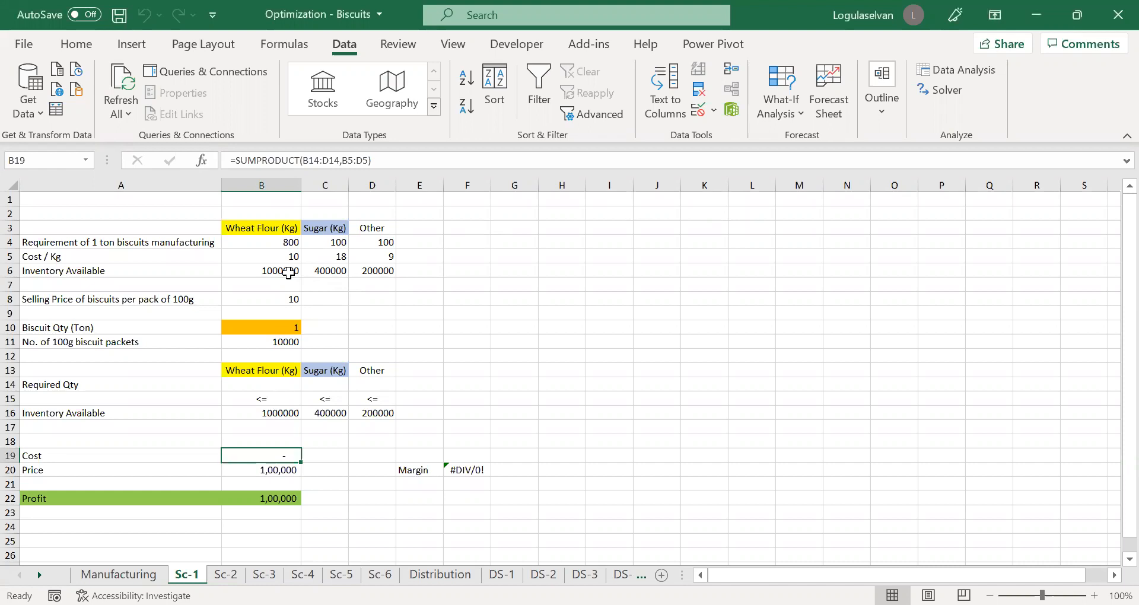
left_click(289, 266)
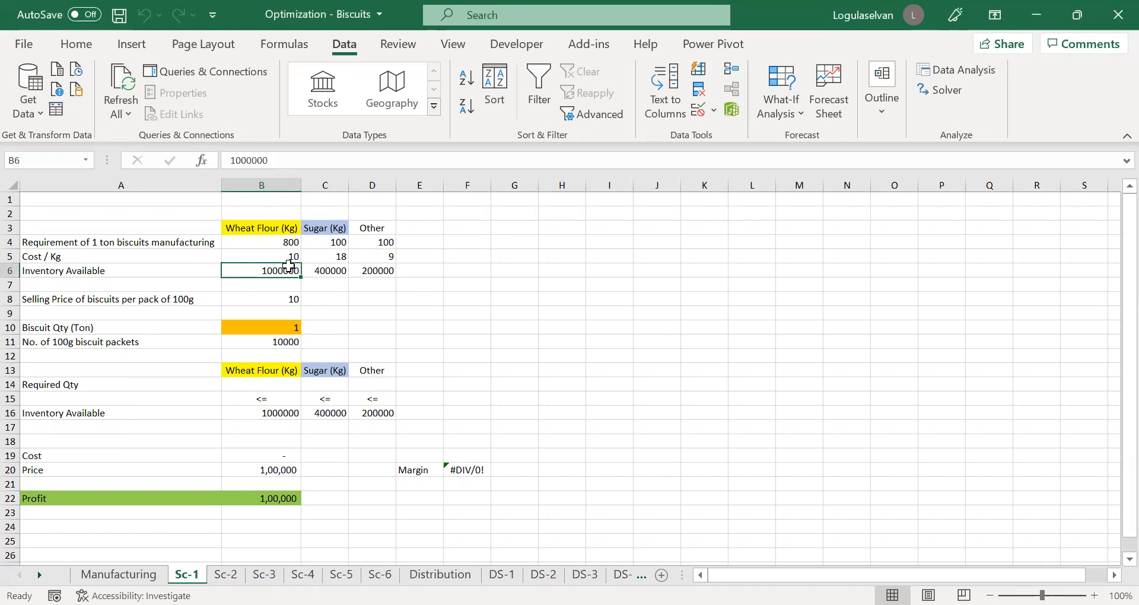
left_click(329, 270)
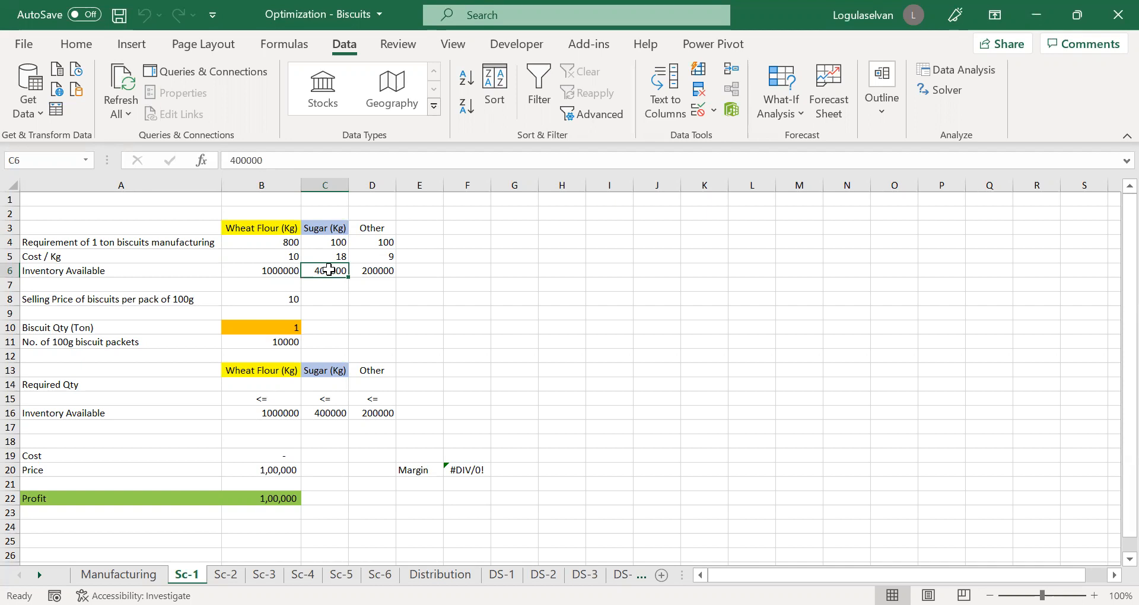
left_click(268, 269)
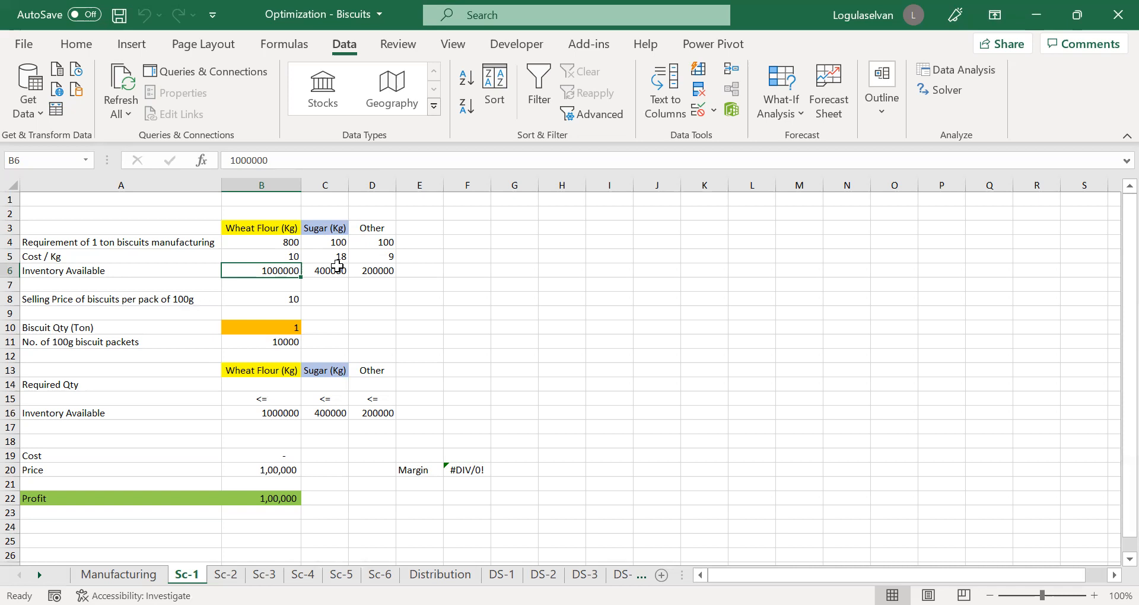
left_click(252, 242)
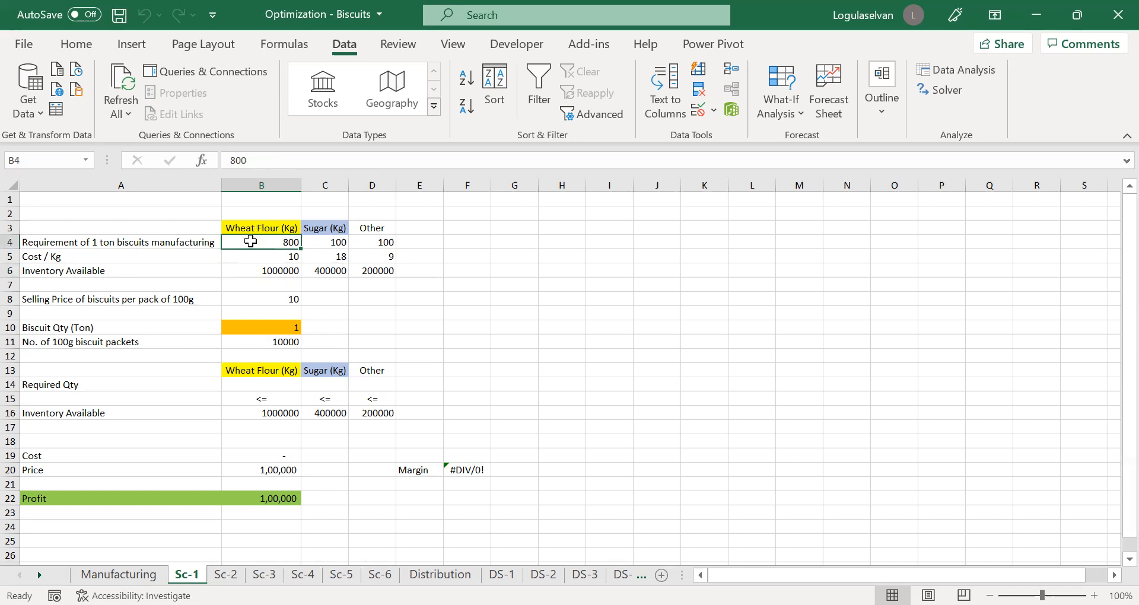
left_click(177, 243)
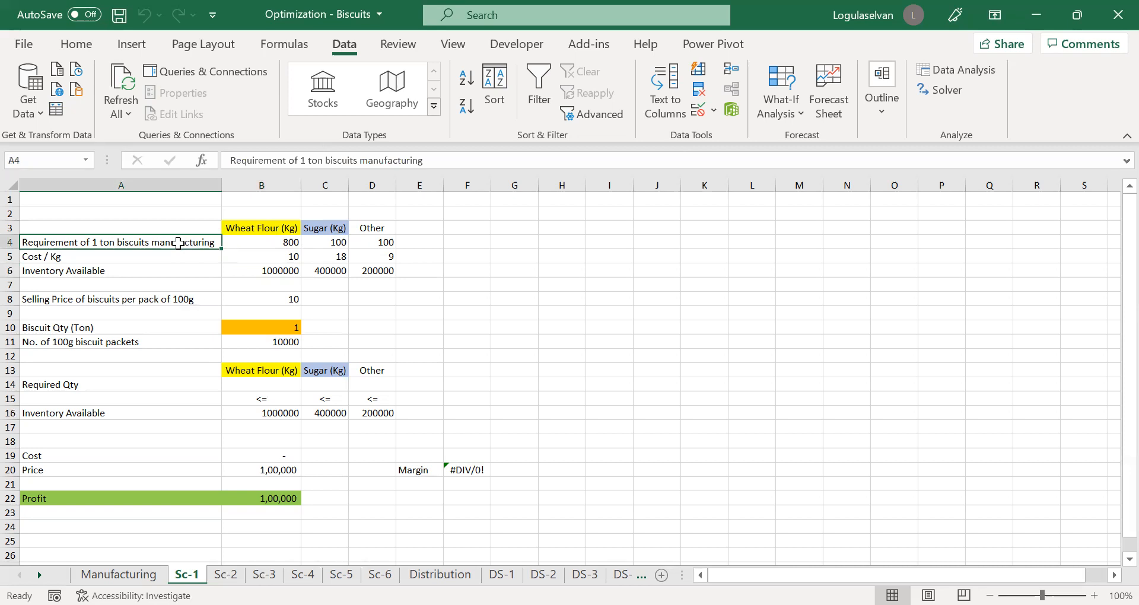
key("Right")
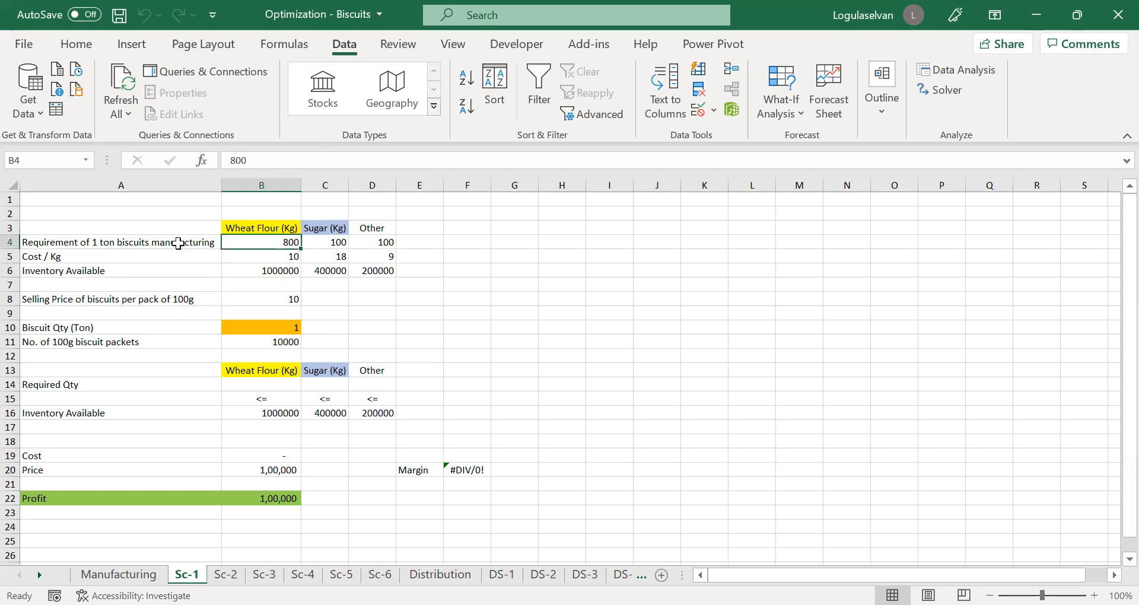
key("Right")
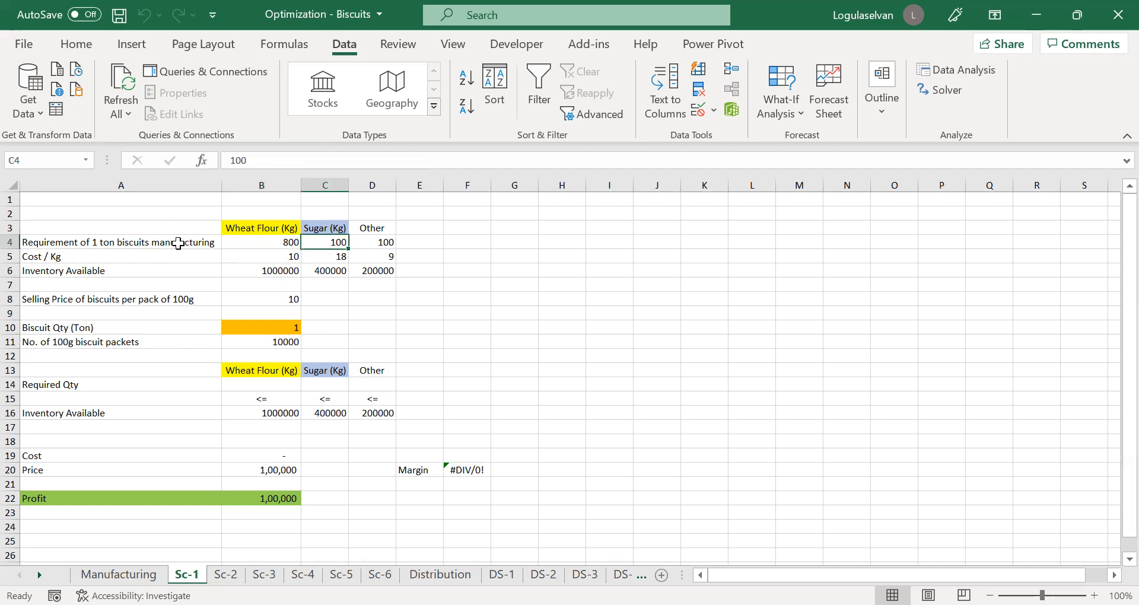
key("Right")
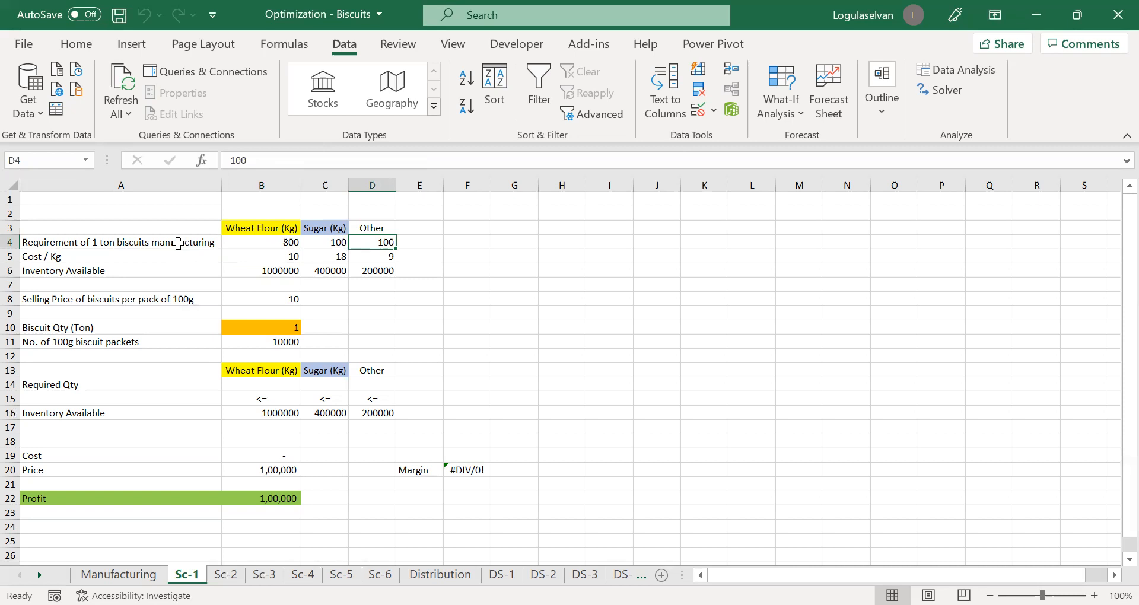
key("Left")
key("Left")
key("Left")
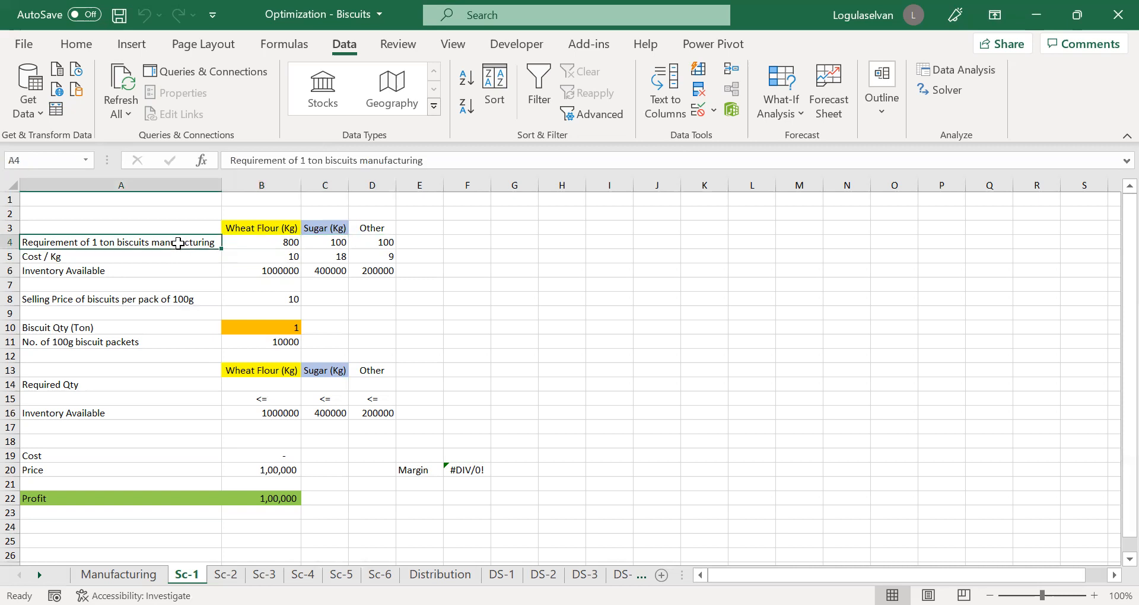
Step: Examine the cost per kg and the available inventory of each ingredient in rows 5 and 6
key("Down")
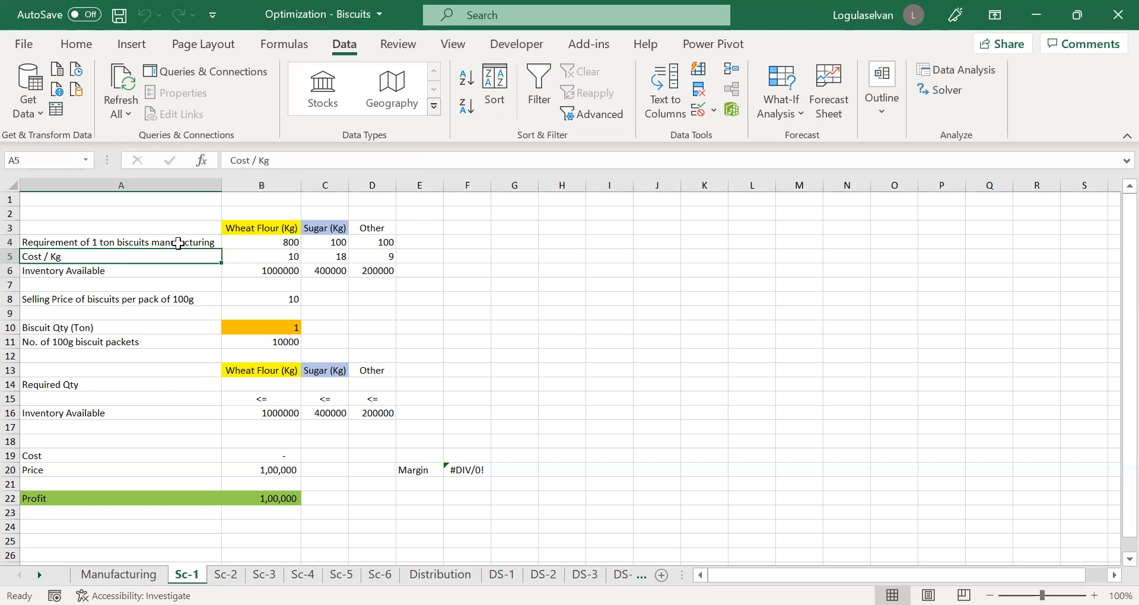
key("Right")
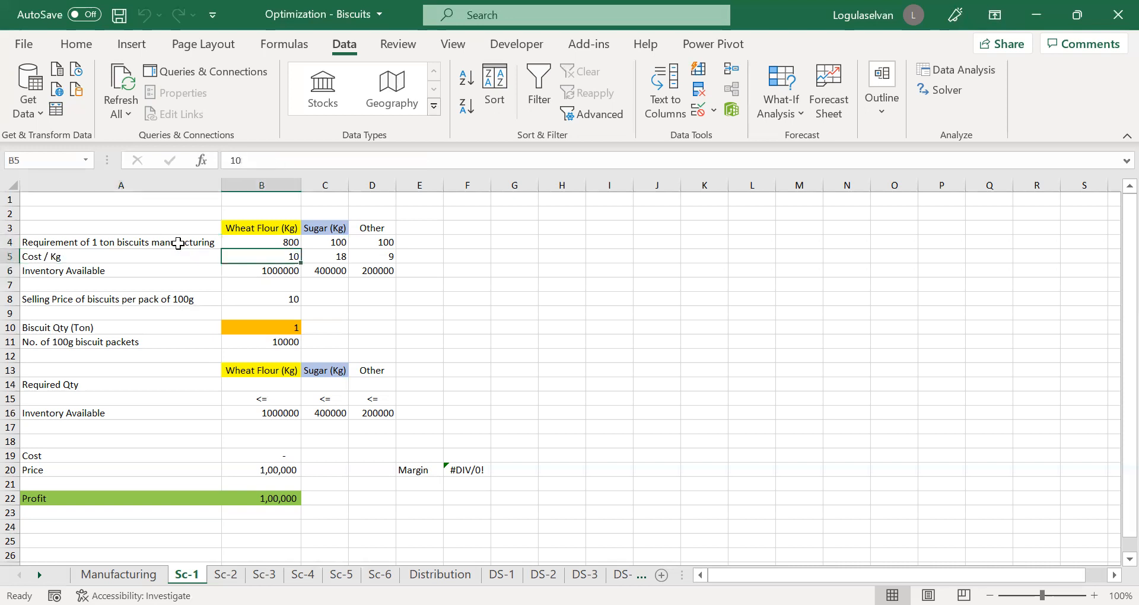
key("Right")
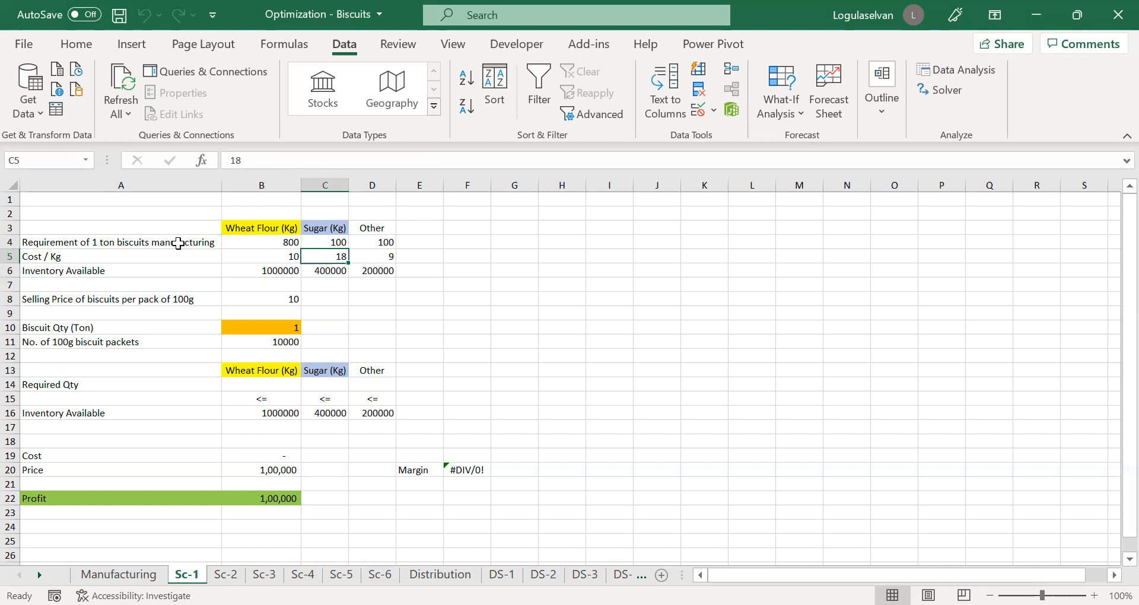
key("Right")
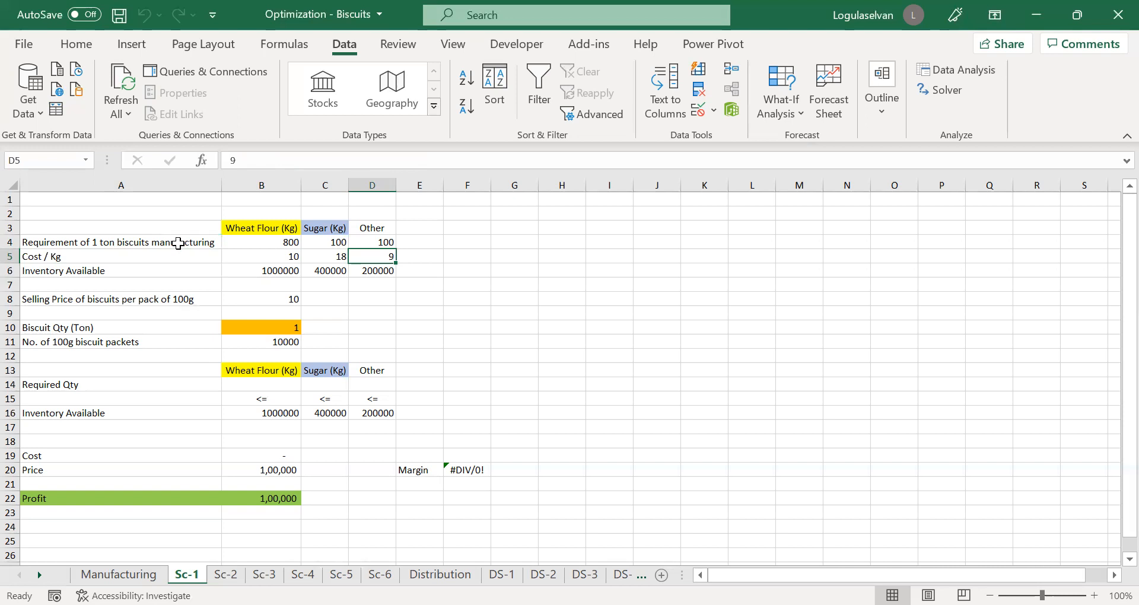
key("Down")
key("Left")
key("Left")
key("Left")
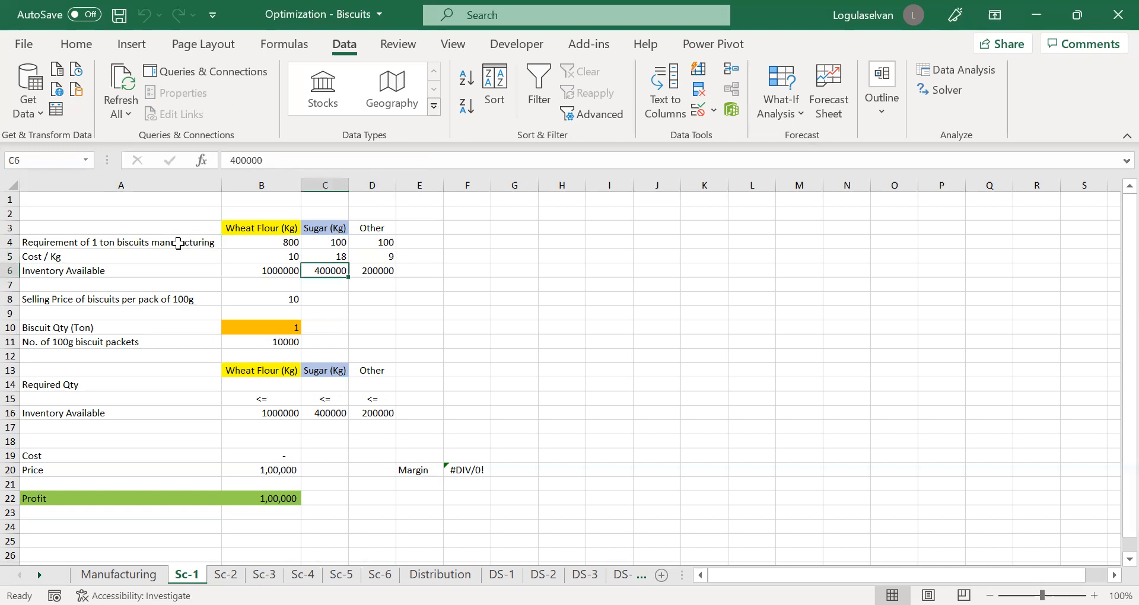
key("Right")
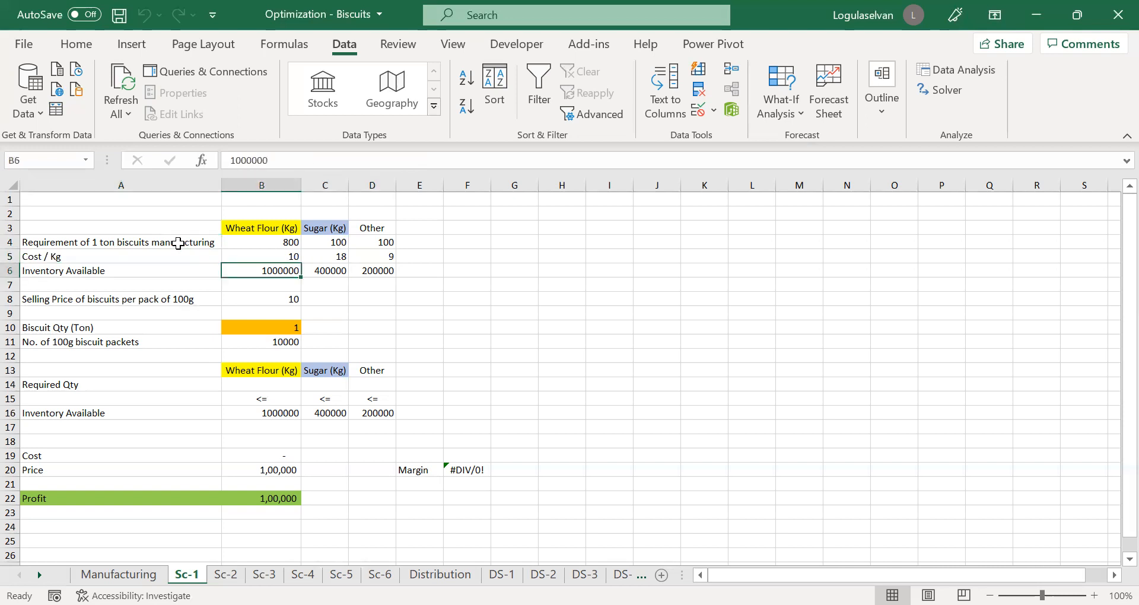
key("Right")
key("Right")
key("Left")
key("Left")
key("Right")
key("Right")
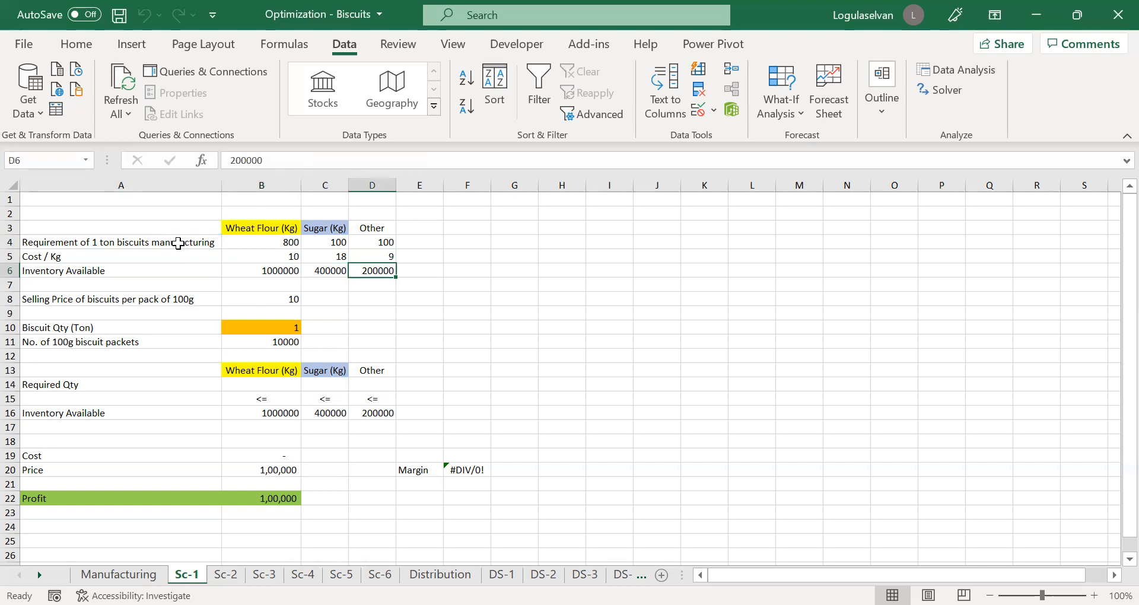
Step: Examine the selling price, biscuit quantity, packet count formula, empty required quantity cell and profit formula in column B
left_click(259, 299)
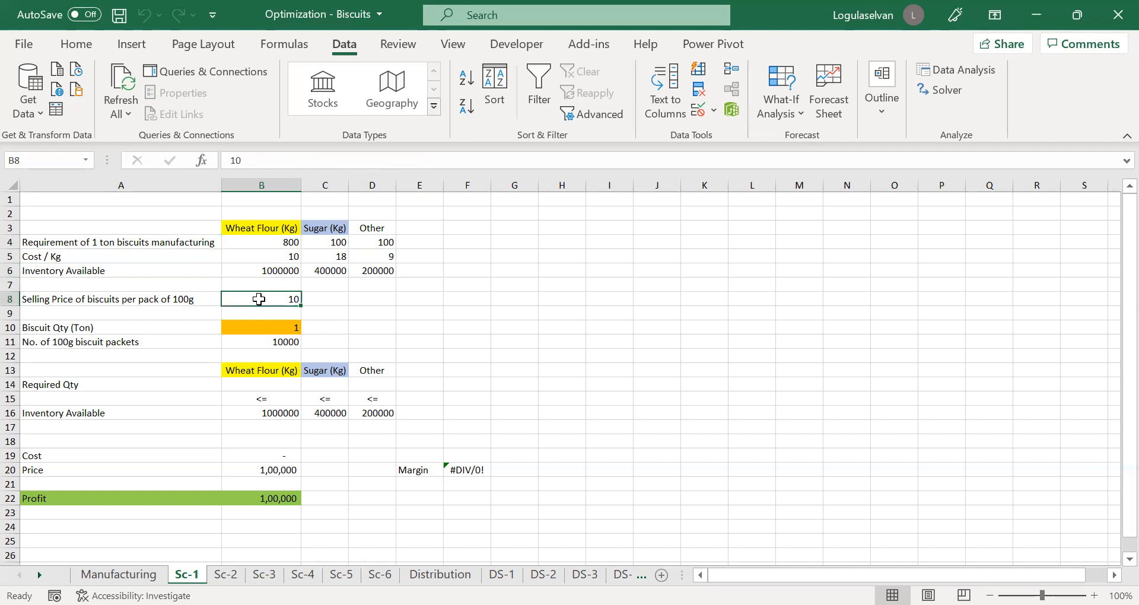
left_click(183, 286)
left_click(263, 323)
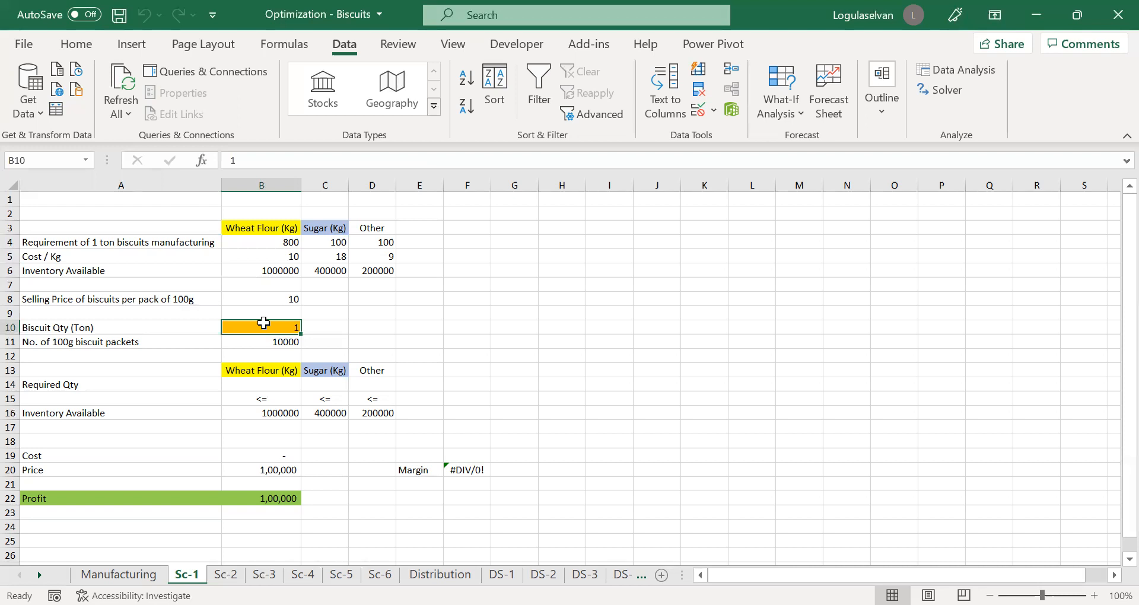
left_click(264, 343)
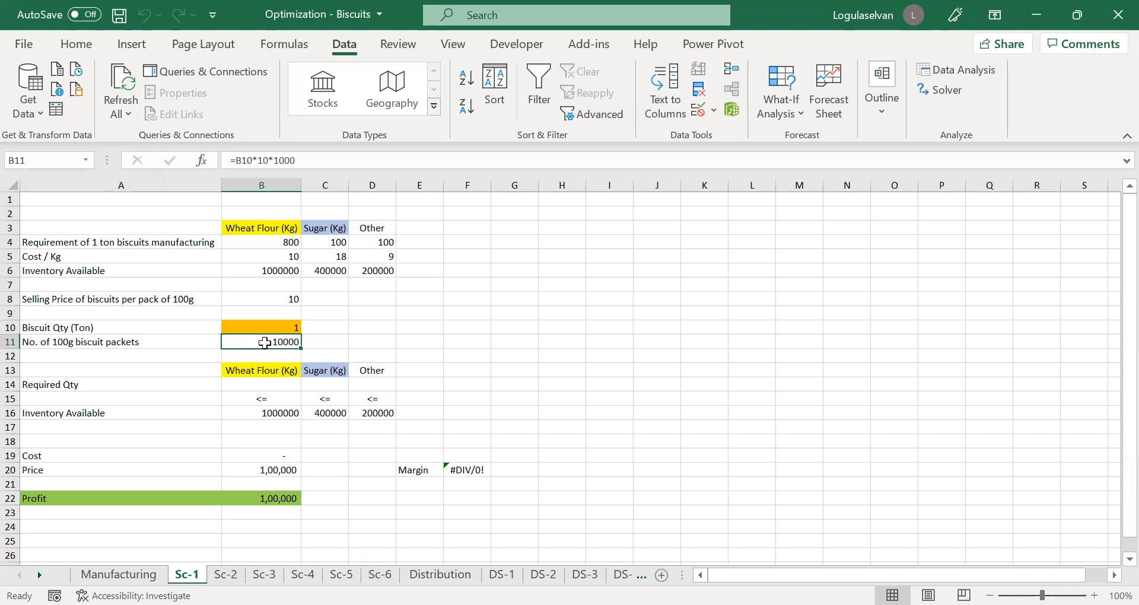
left_click(286, 326)
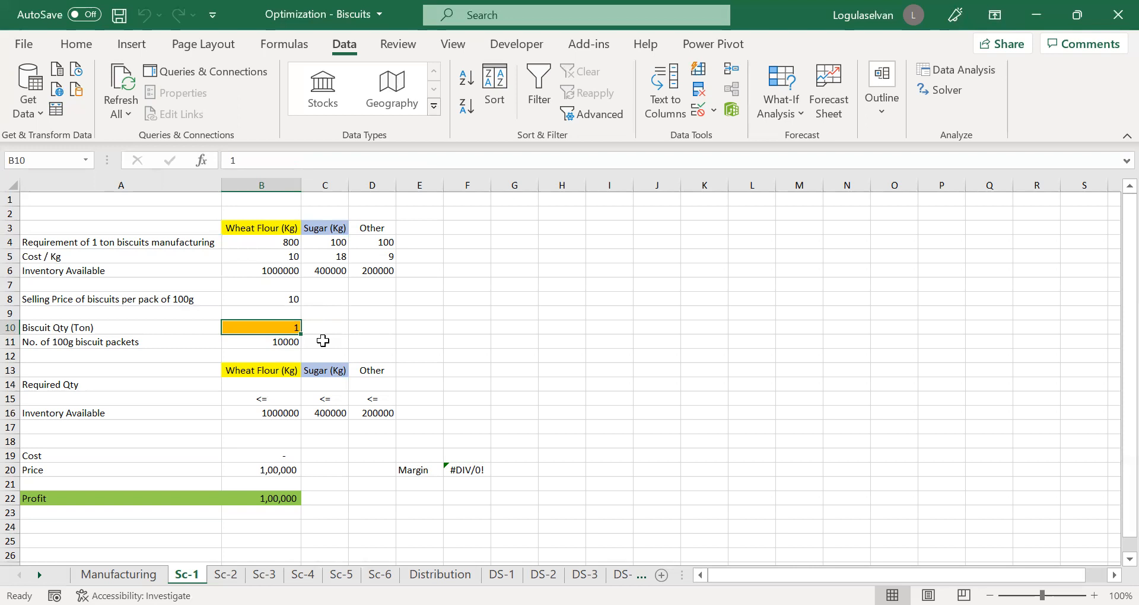
left_click(279, 342)
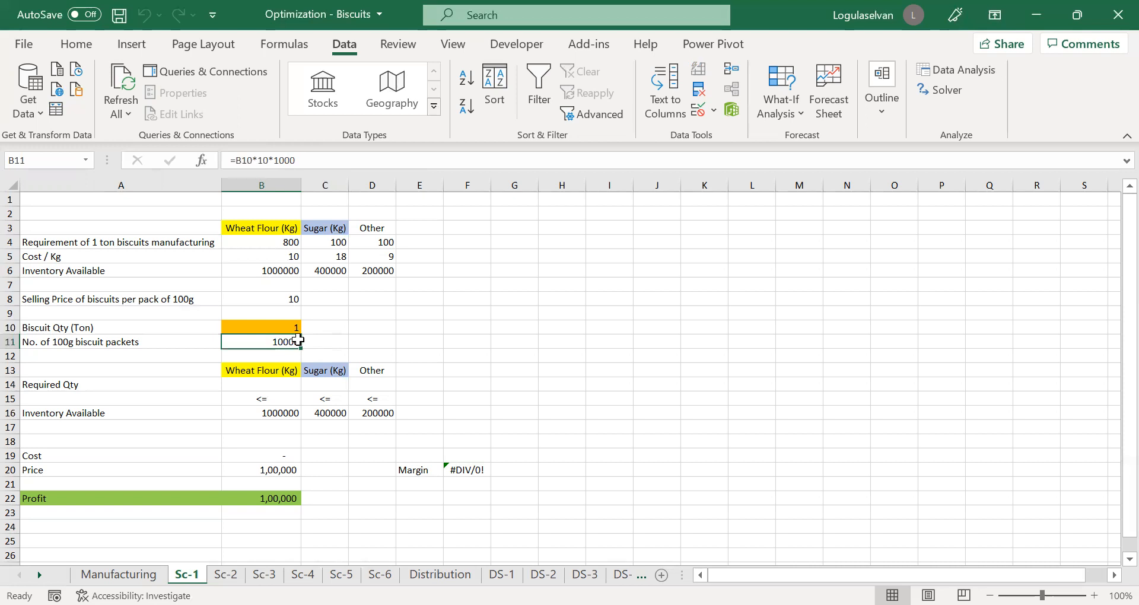
left_click(252, 382)
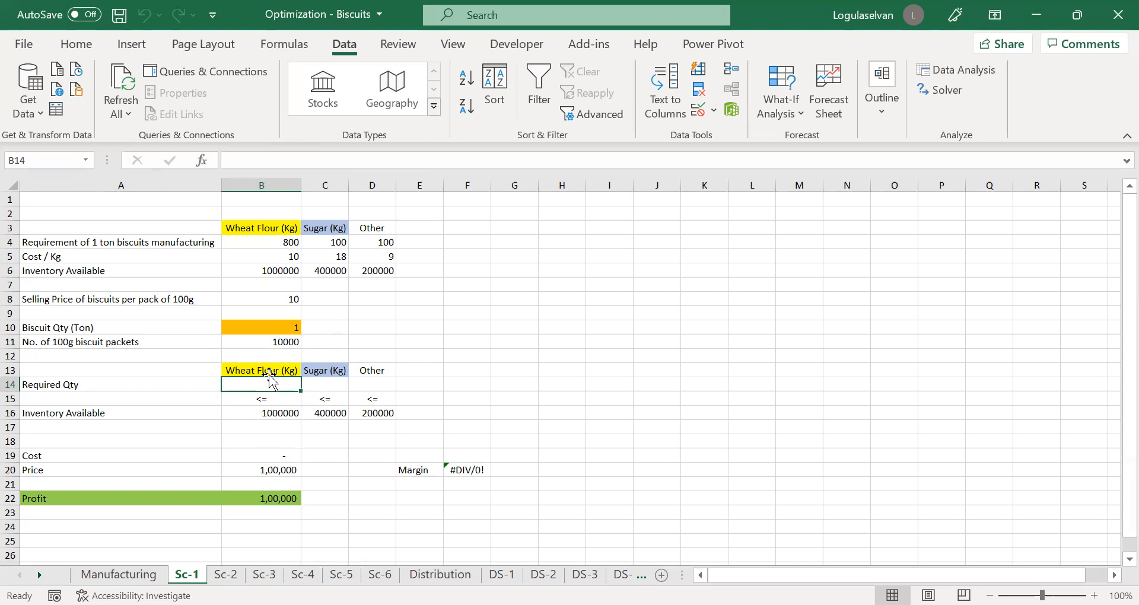
left_click(281, 500)
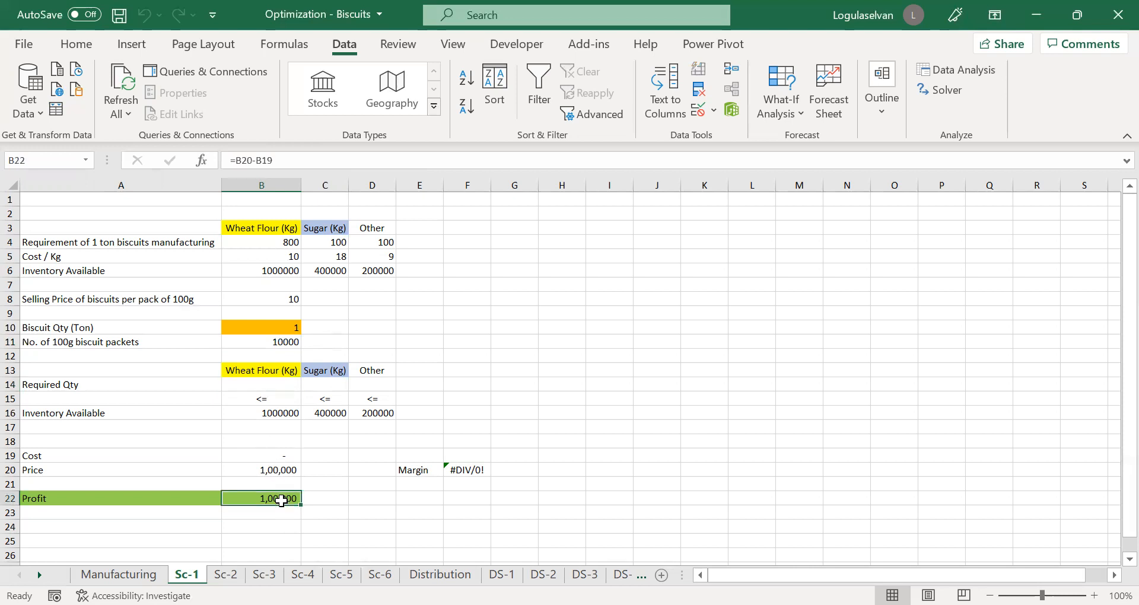
Step: Enter the wheat flour required quantity formula =$B$10*B4 in cell B14
left_click(270, 384)
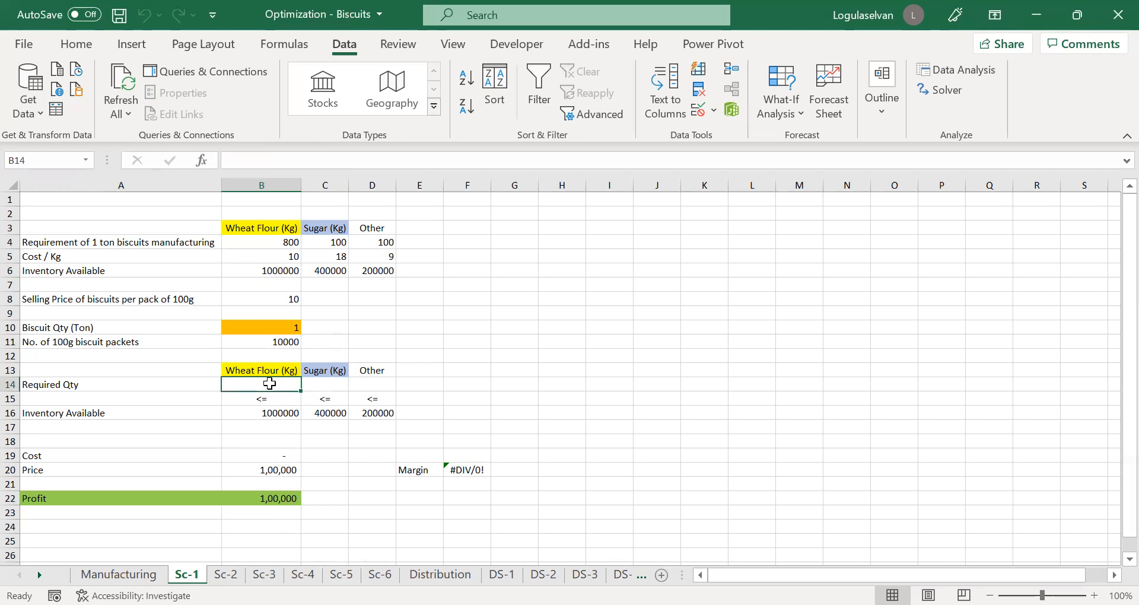
type("=")
key("Up")
key("Up")
key("Up")
key("Up")
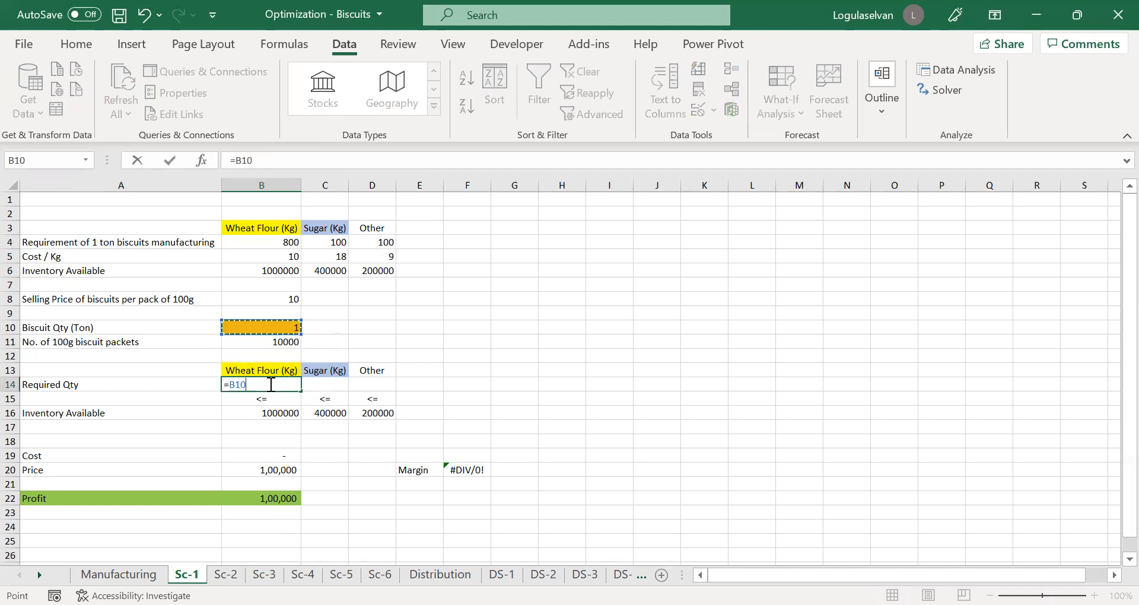
type("*")
key("BackSpace")
key("F4")
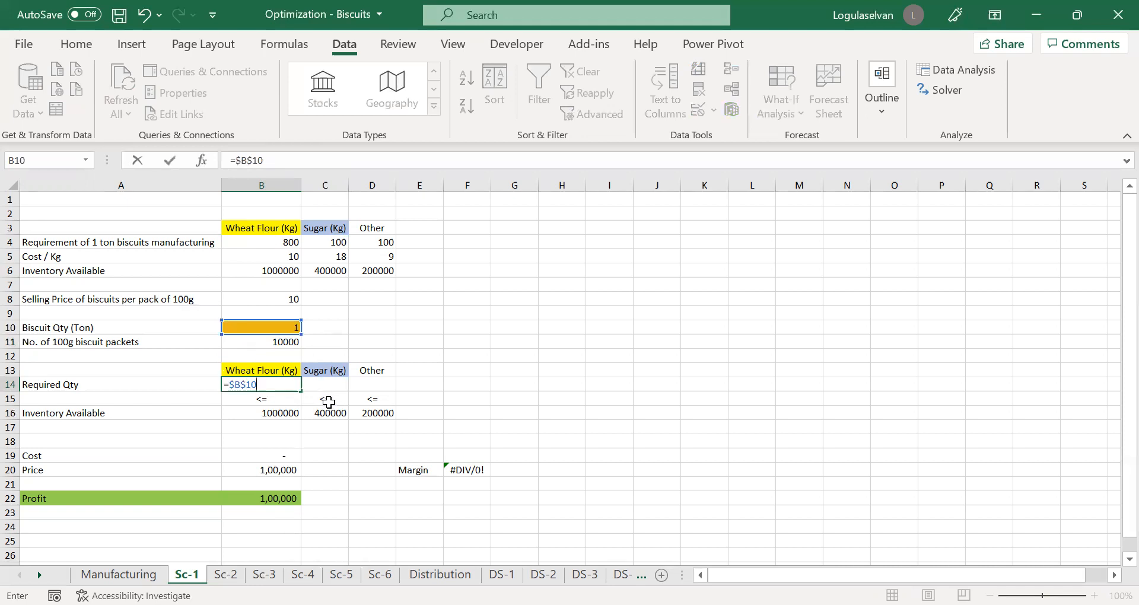
type("*")
left_click(284, 241)
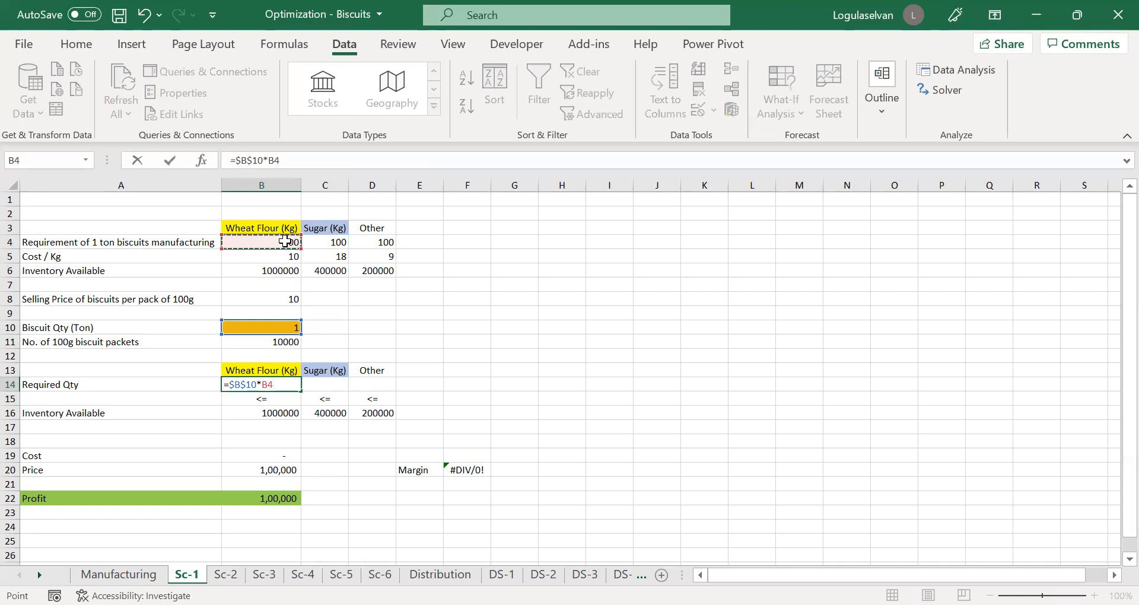
key("ctrl+Return")
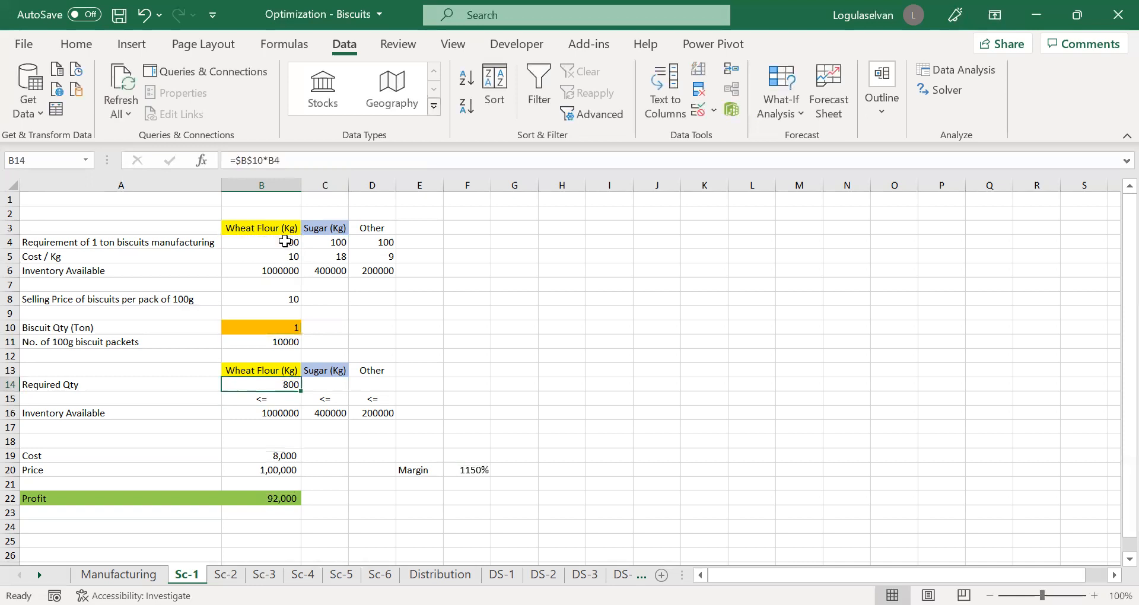
Step: Fill the required quantity formula from B14 across to the sugar and other ingredient cells C14:D14
key("shift+Right")
key("shift+Right")
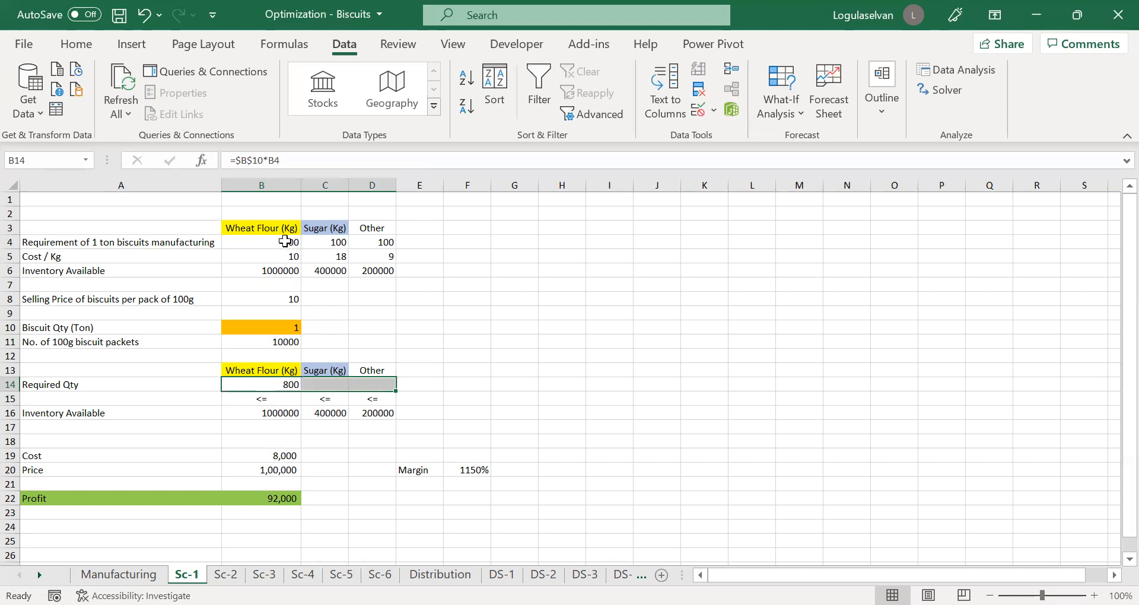
key("ctrl+r")
key("Right")
key("Right")
key("Left")
key("Left")
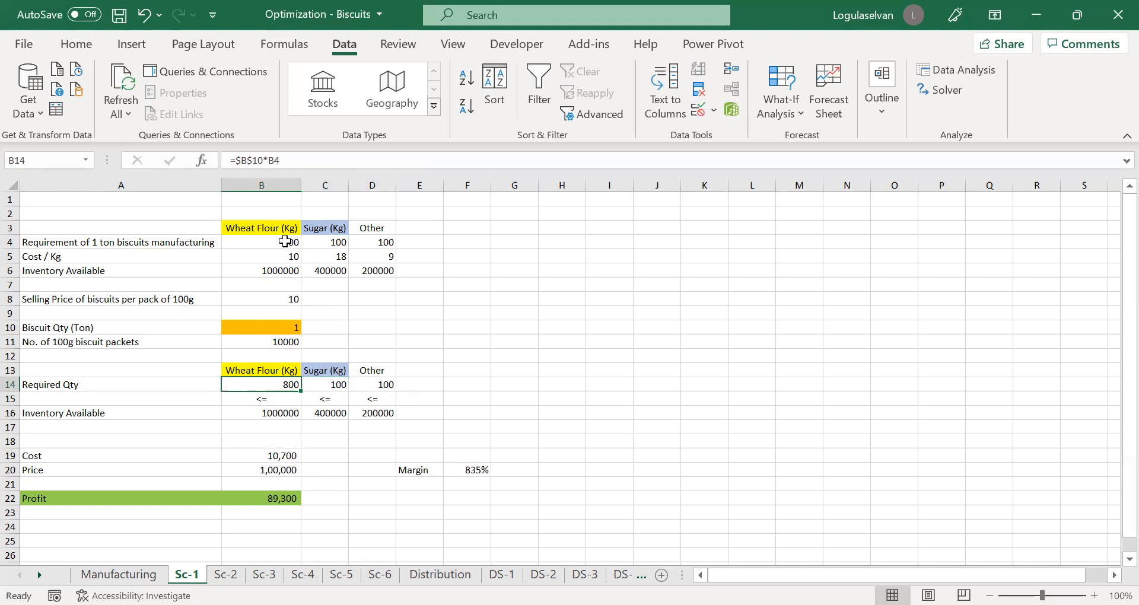
Step: Check the required quantity formulas in row 14 against the biscuit quantity in B10
key("Right")
key("Right")
key("Left")
key("Left")
key("Up")
key("Up")
key("Up")
key("Up")
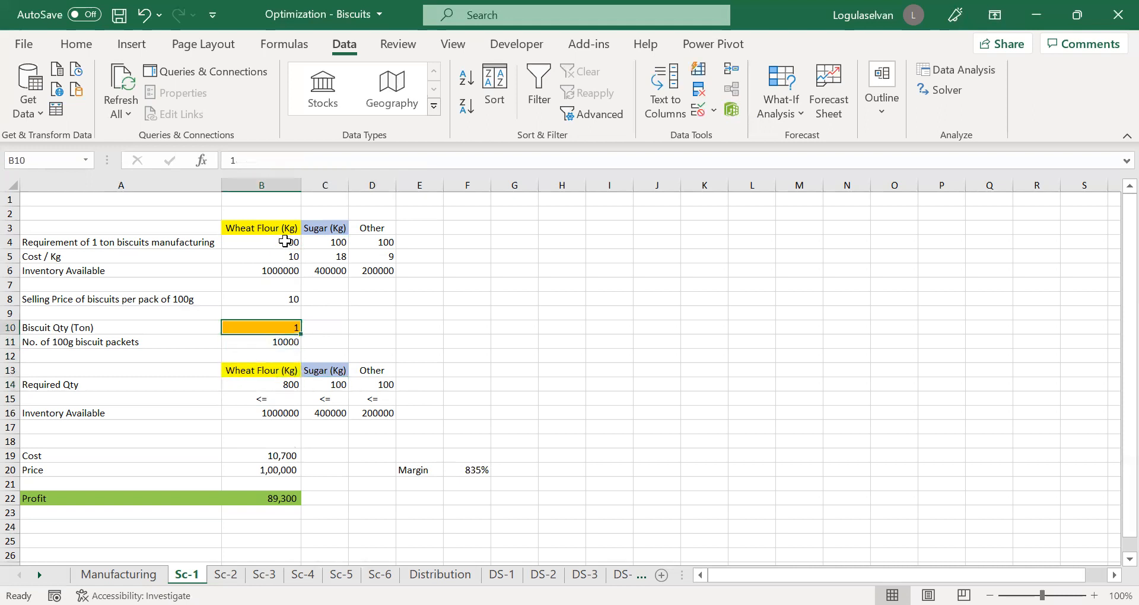
key("Down")
key("Down")
key("Down")
key("Down")
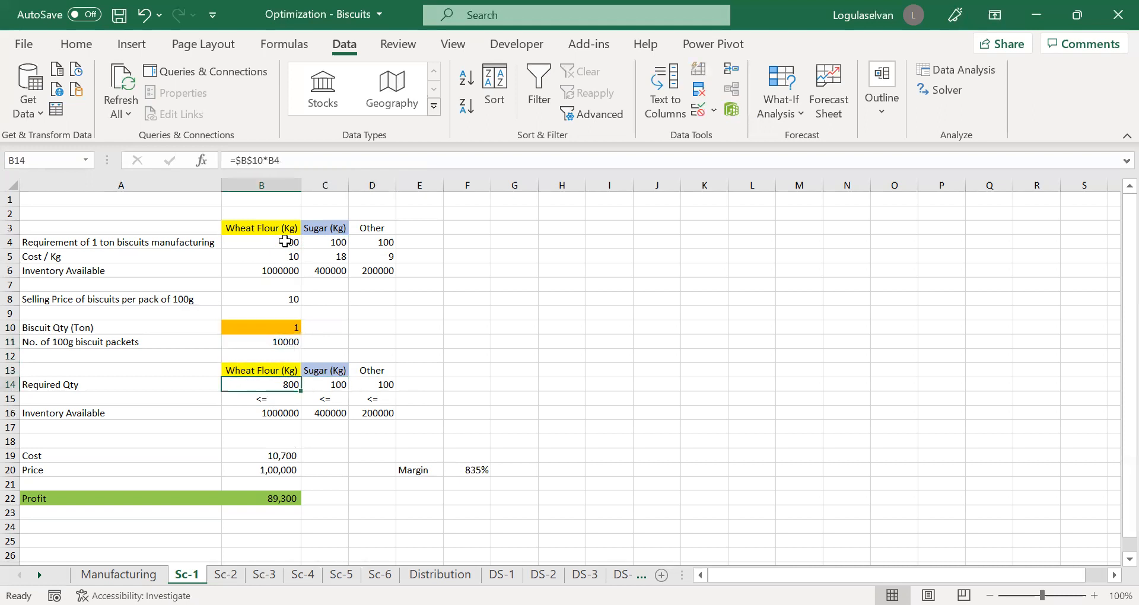
key("Right")
key("Left")
Step: Set the biscuit quantity in B10 to 3 tons
key("Up")
key("Up")
key("Up")
key("Up")
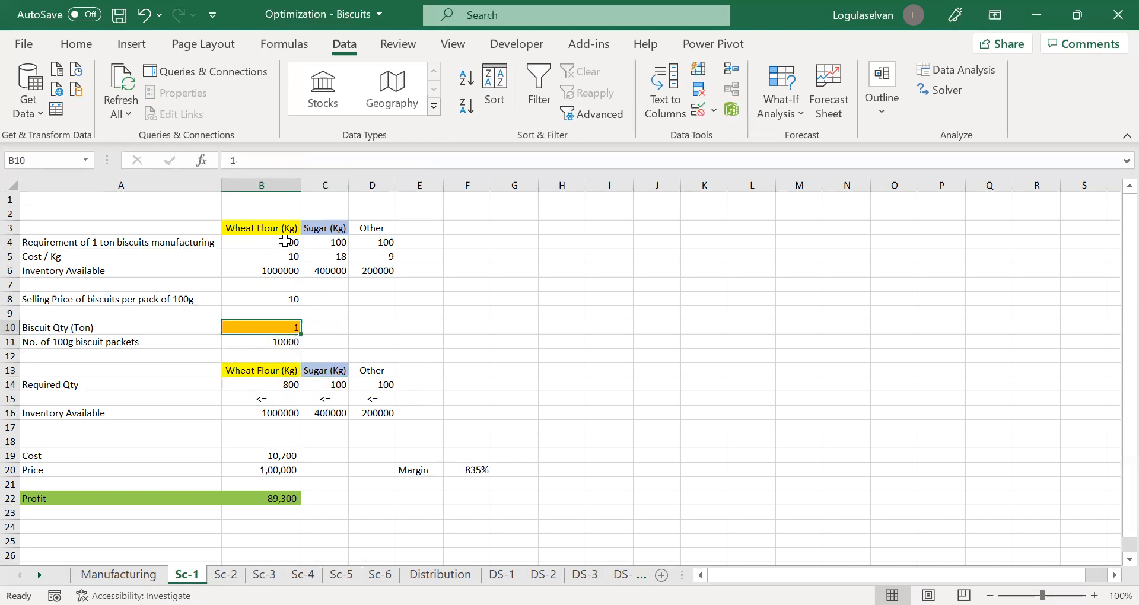
type("3")
key("Down")
key("Down")
key("Down")
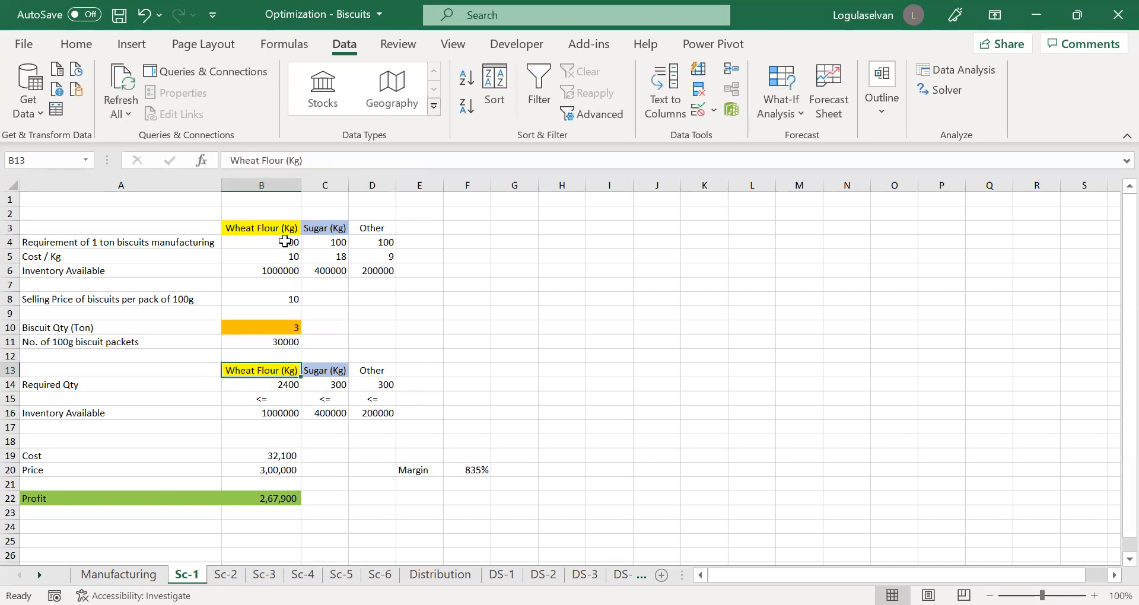
Step: Review the required quantities of wheat flour, sugar and other ingredients in B14:D14 for the 3-ton biscuit quantity
key("Right")
key("Left")
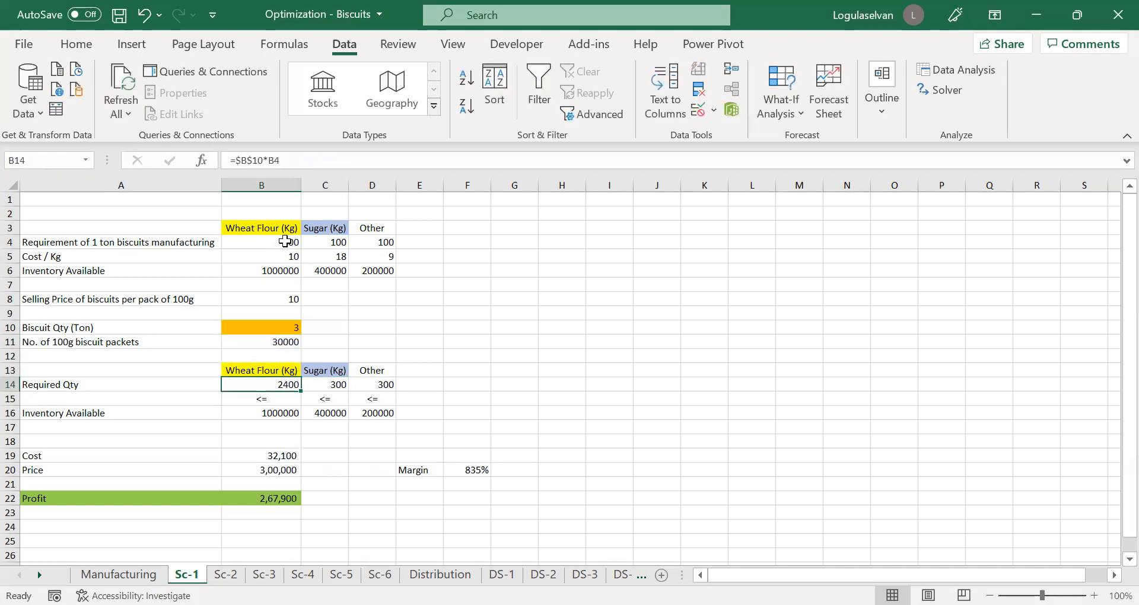
key("Left")
key("Right")
key("Right")
key("Right")
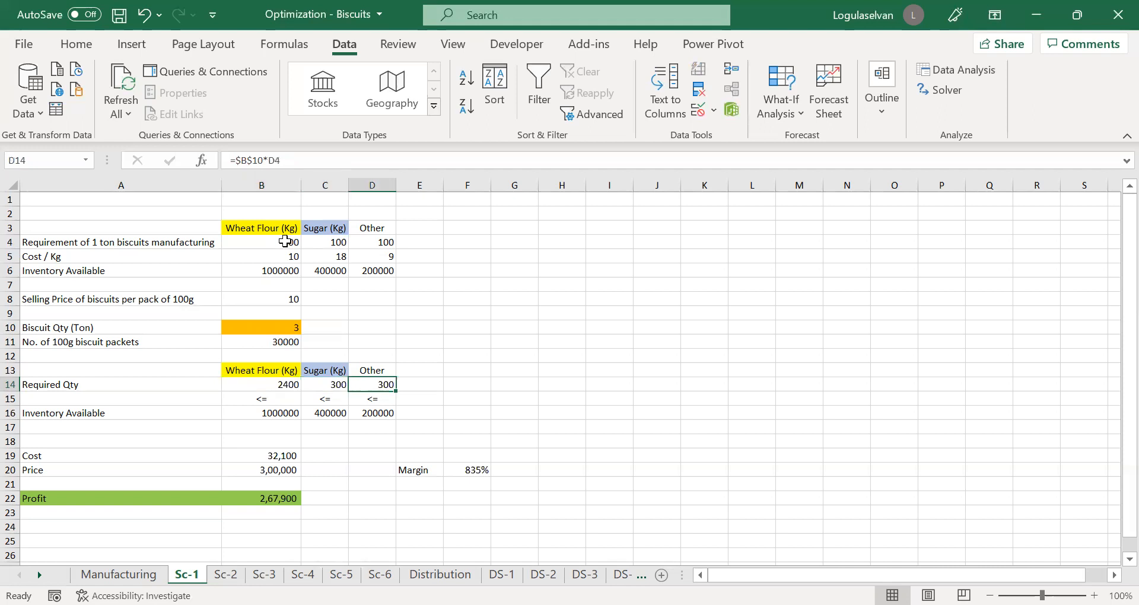
key("Left")
key("Left")
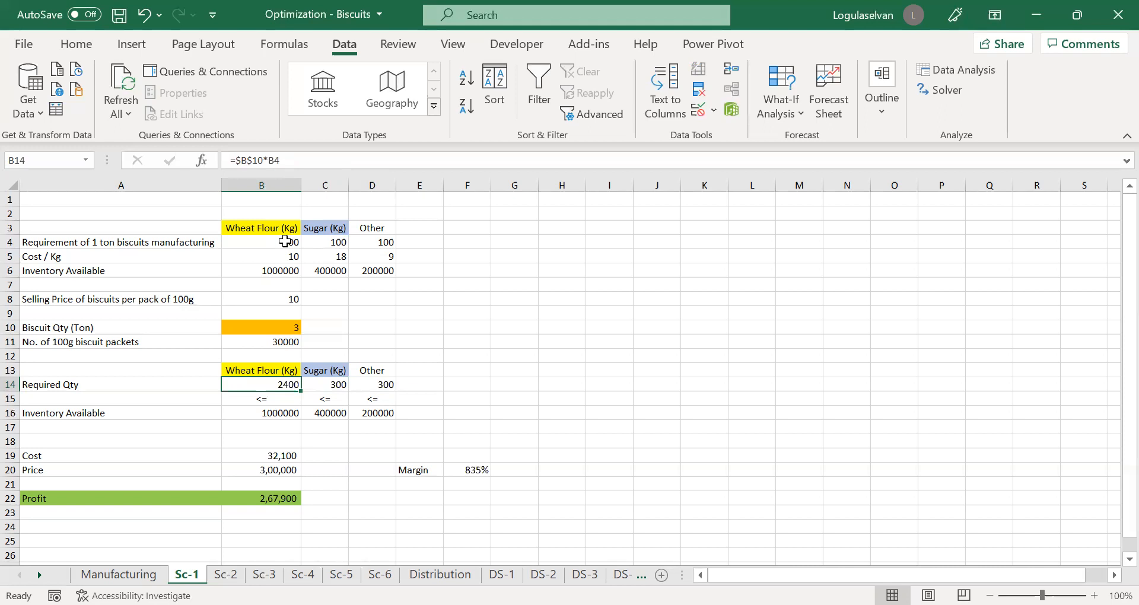
key("Right")
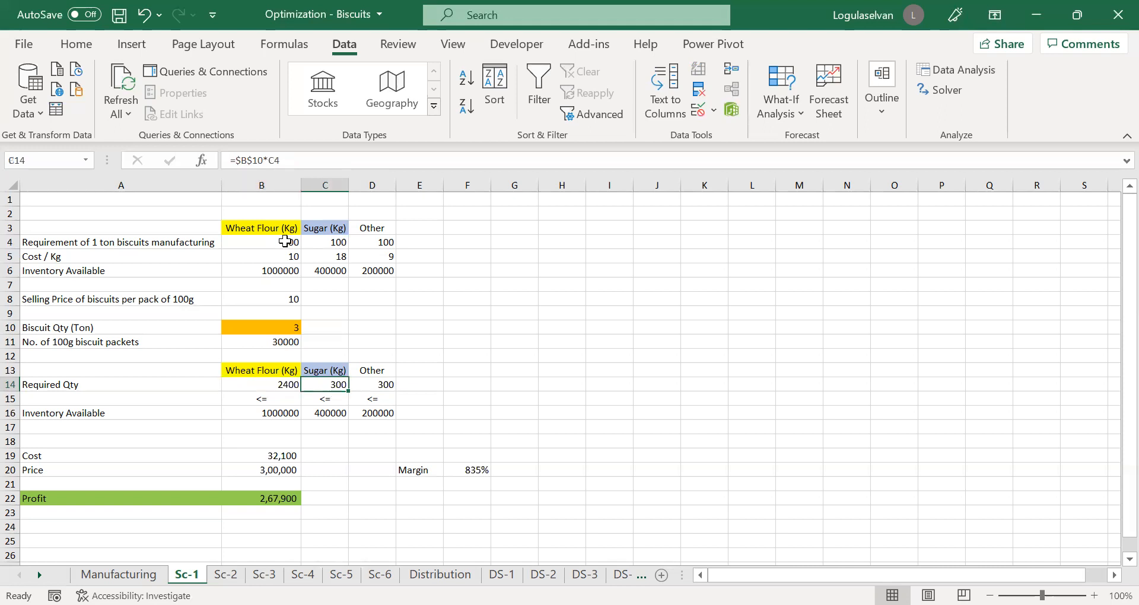
key("Right")
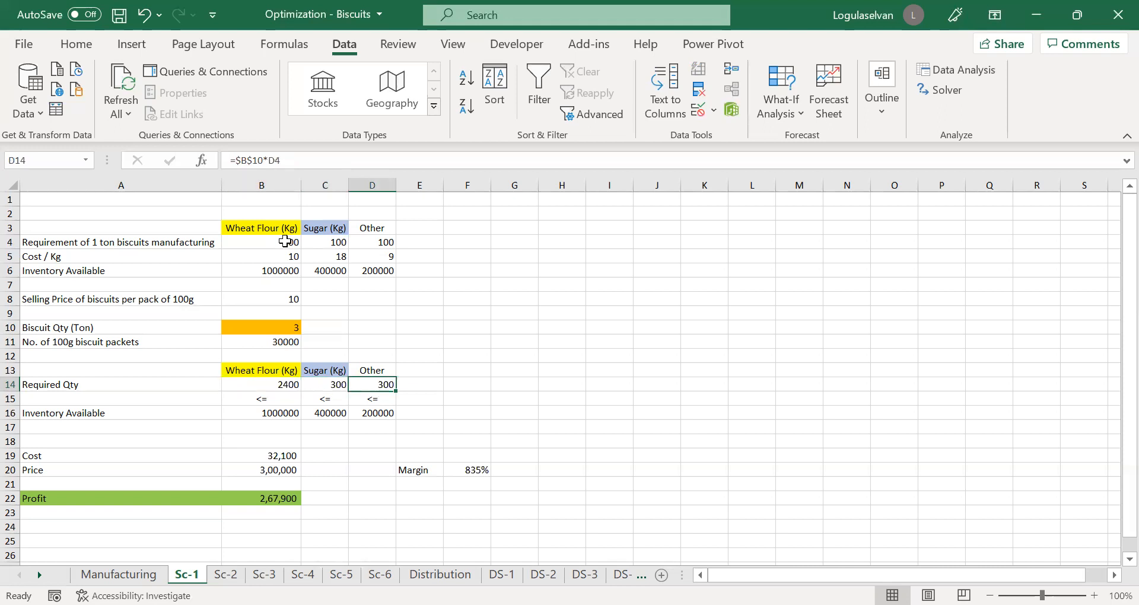
Step: Examine which cells the cost formula in B19 and the price formula in B20 refer to
key("Left")
key("Left")
key("Up")
key("Up")
key("Up")
key("Down")
key("Down")
key("Down")
key("Down")
key("Down")
key("Down")
key("Down")
key("Down")
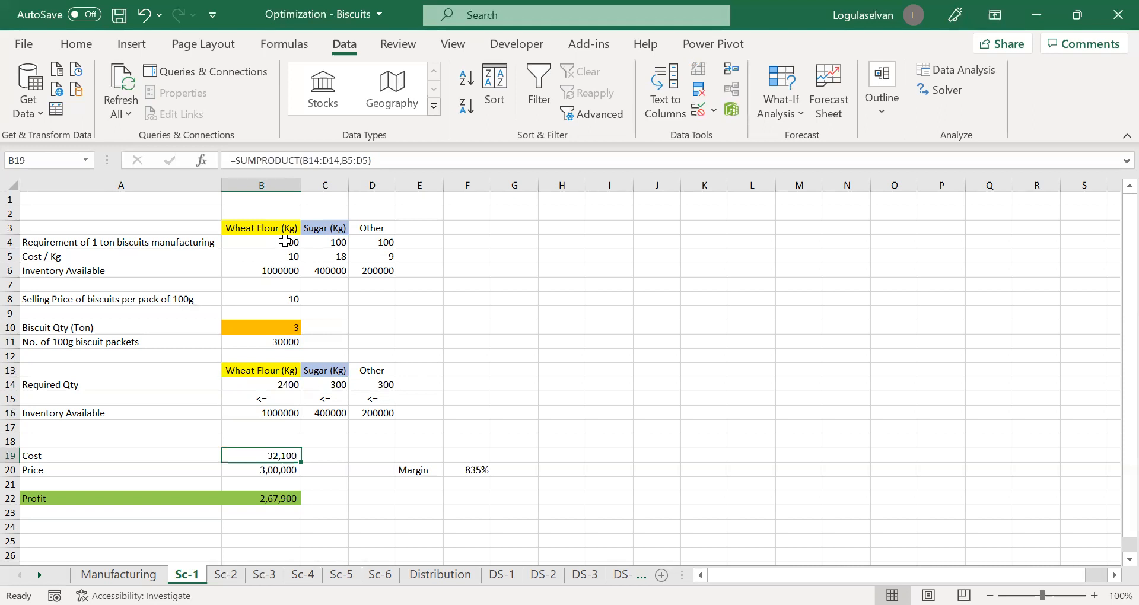
key("F2")
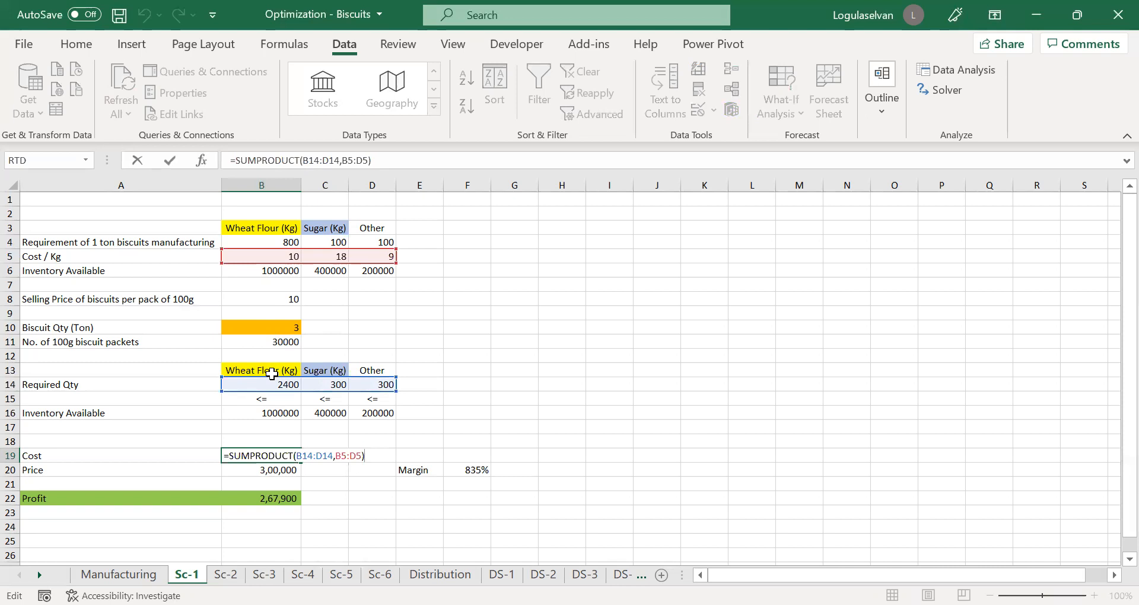
key("Return")
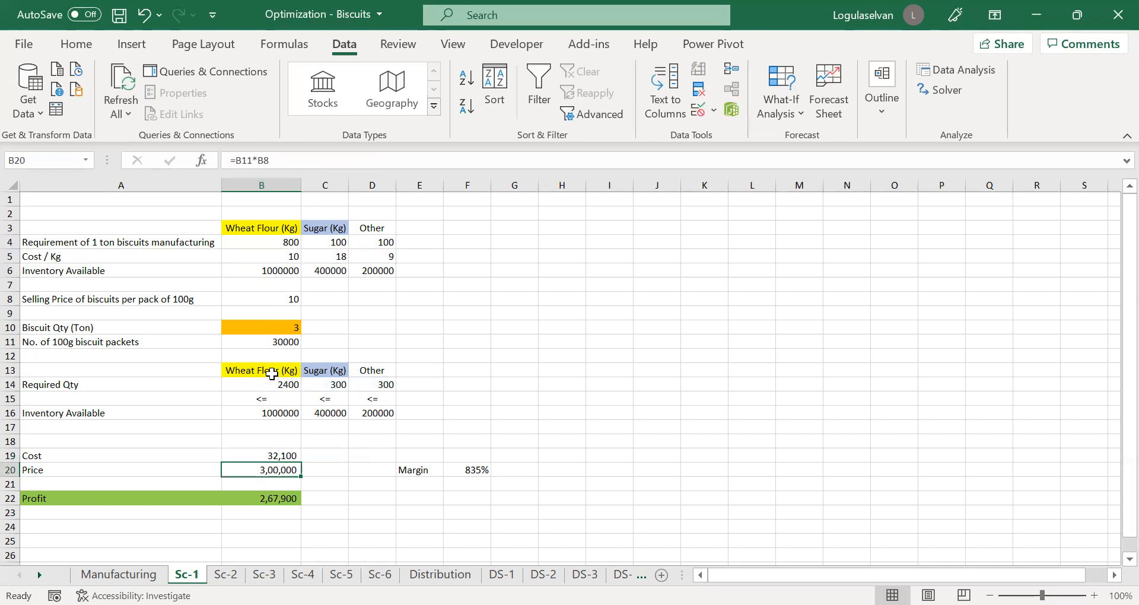
key("F2")
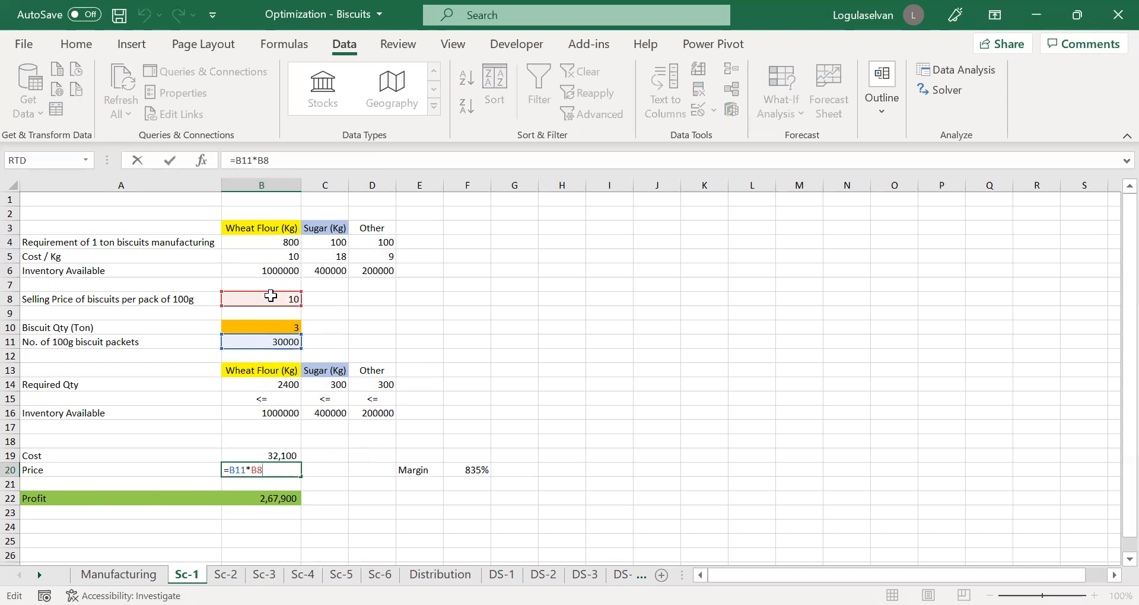
key("Return")
Step: Trace the required quantities in B14:D14 back to the biscuit quantity in B10
key("Up")
key("Up")
key("Up")
key("Up")
key("Up")
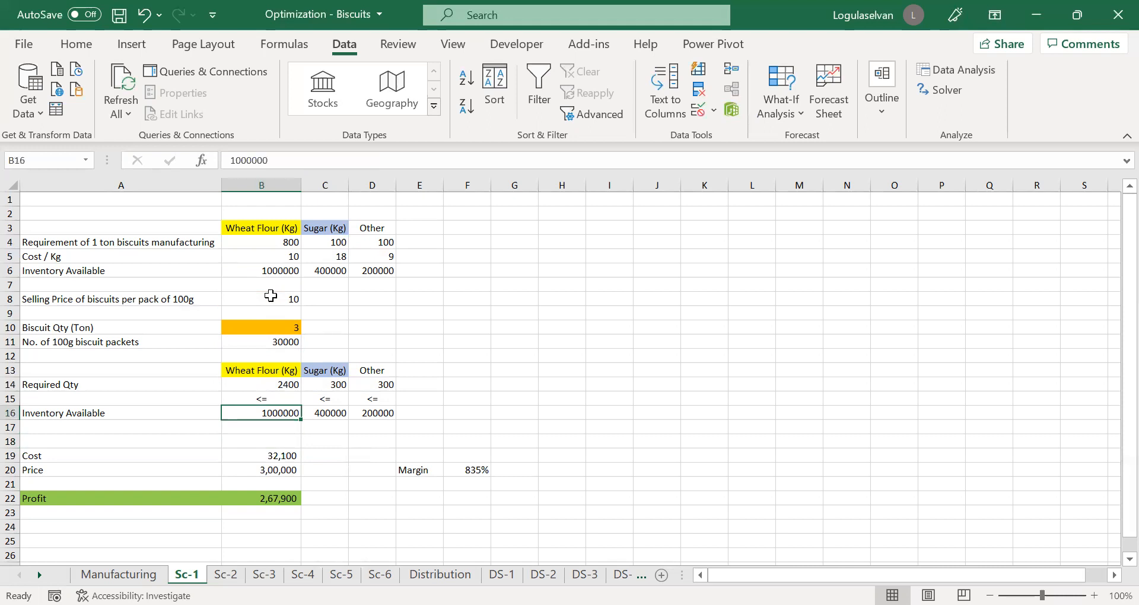
key("Up")
key("Up")
key("shift+Right")
key("shift+Right")
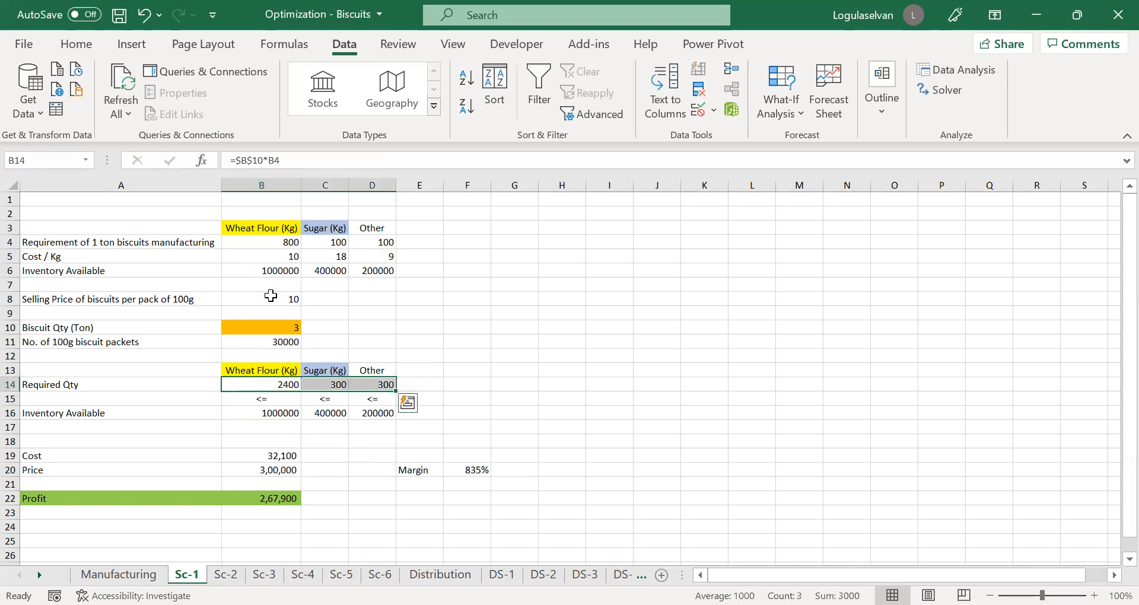
key("Up")
key("Up")
key("Up")
key("Up")
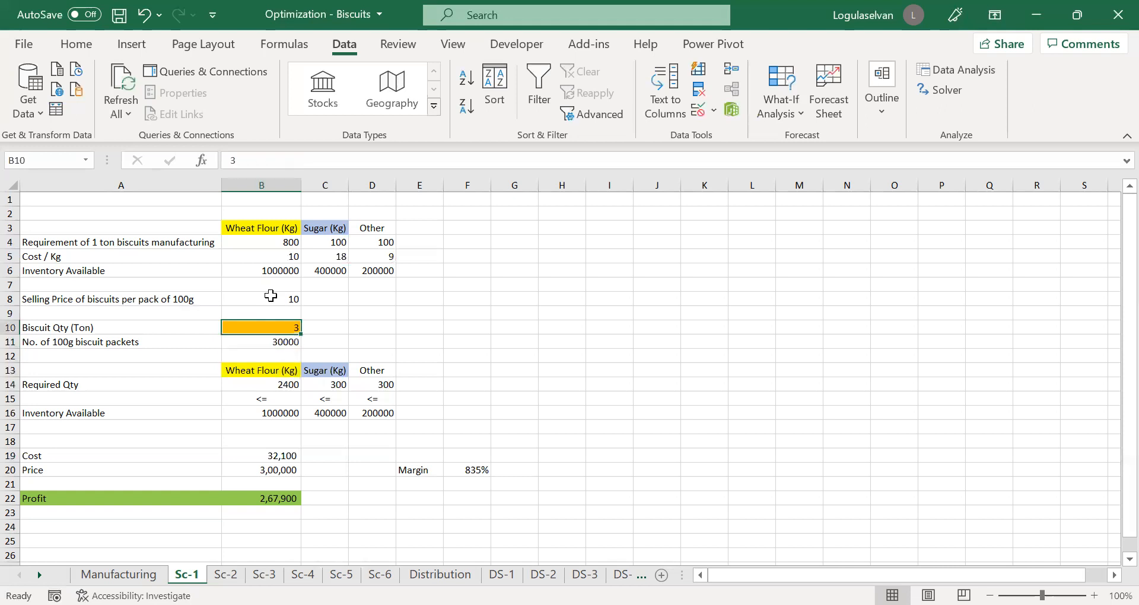
Step: Compare the required quantities in row 14 with the available inventory in row 16, including the <= signs in row 15
key("Down")
key("Down")
key("Down")
key("Down")
key("Down")
key("Down")
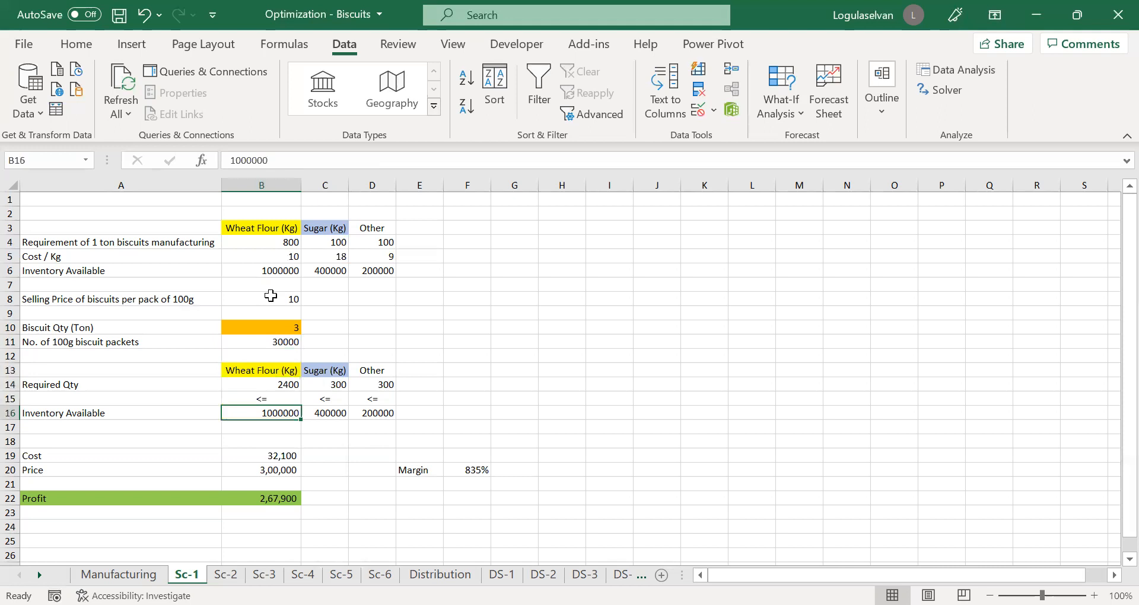
key("Up")
key("Up")
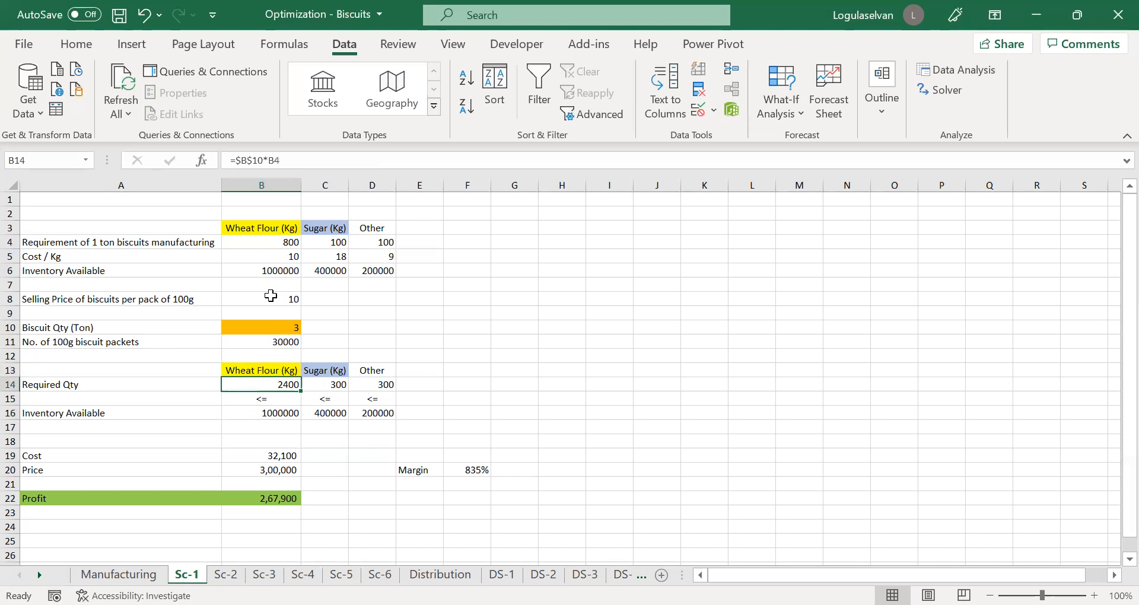
key("shift+Right")
key("shift+Right")
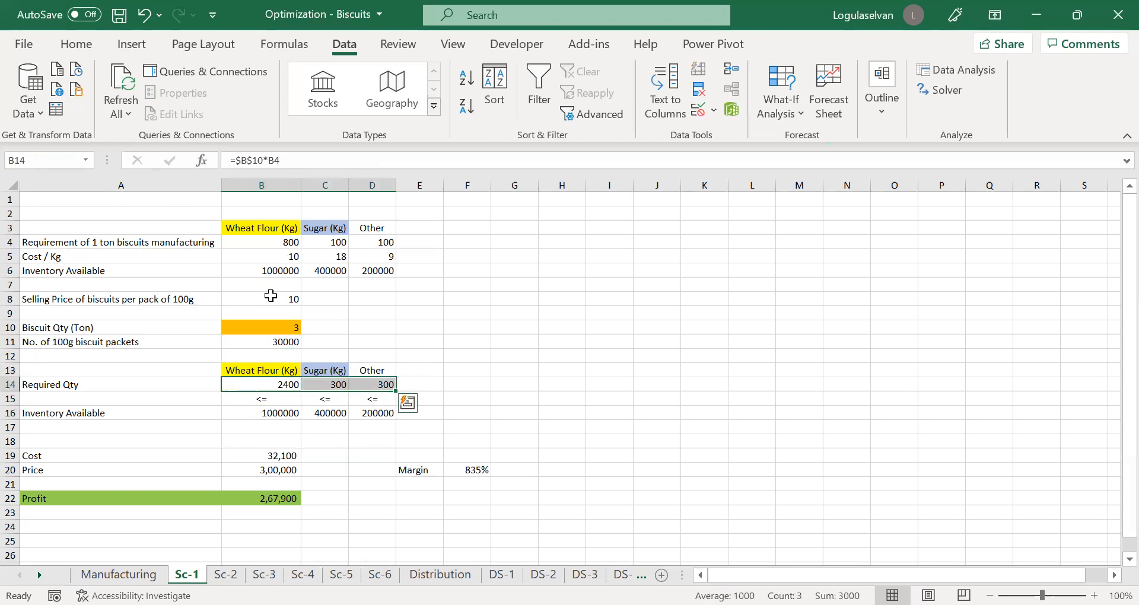
key("Down")
key("Down")
key("Up")
key("Right")
key("Right")
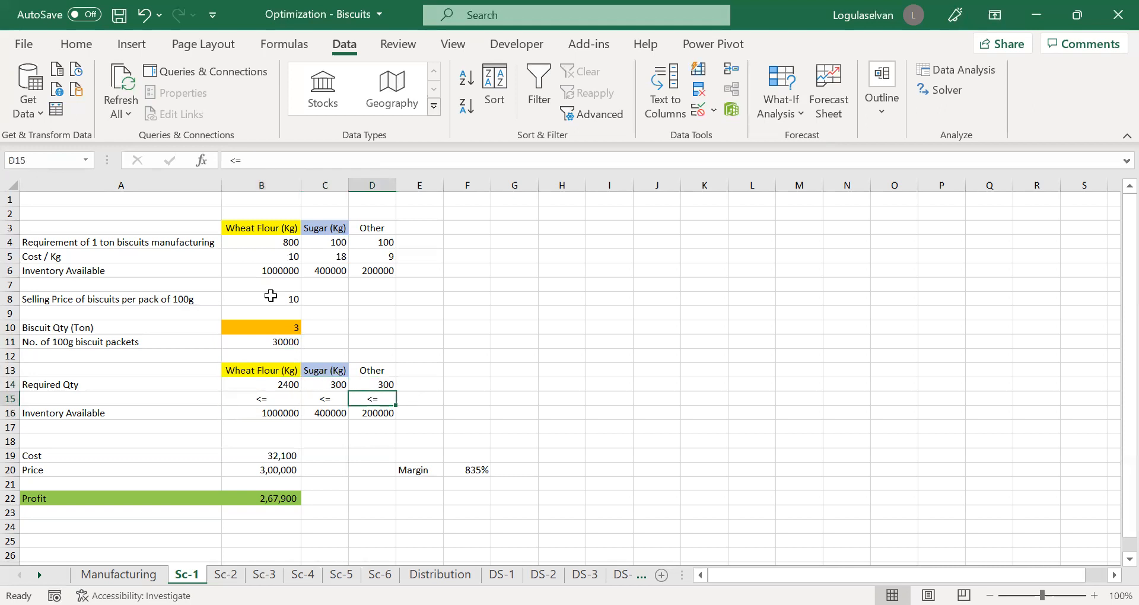
key("Down")
key("Left")
key("Left")
key("Up")
key("Up")
Step: Open Solver and set it to maximize the profit cell B22 by changing the biscuit quantity cell B10
key("Down")
key("Down")
key("Down")
key("Down")
key("Down")
key("Down")
key("Down")
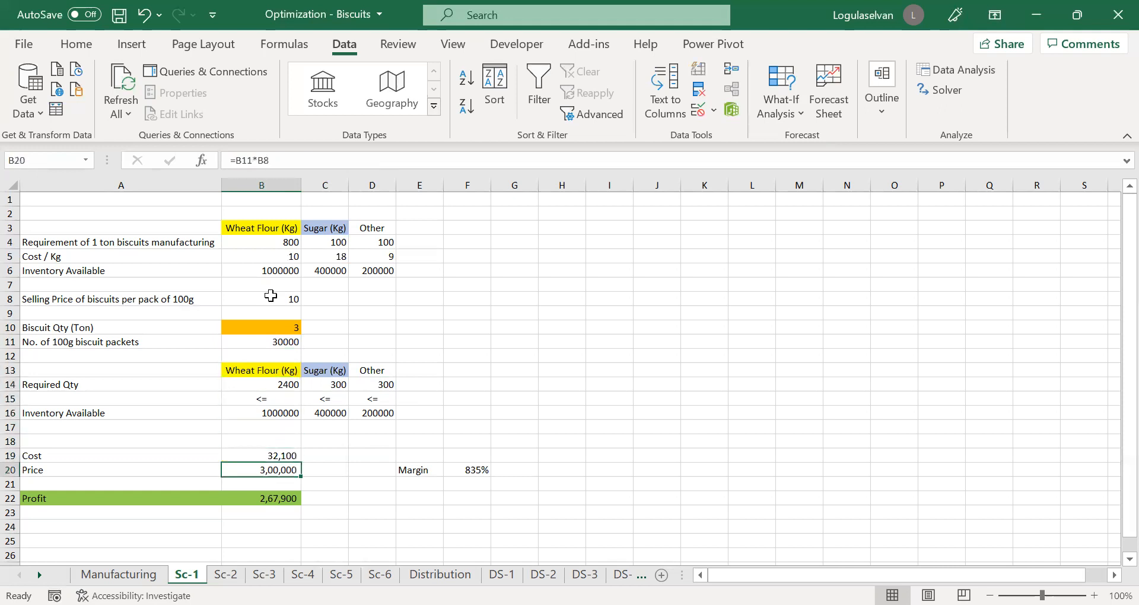
key("Down")
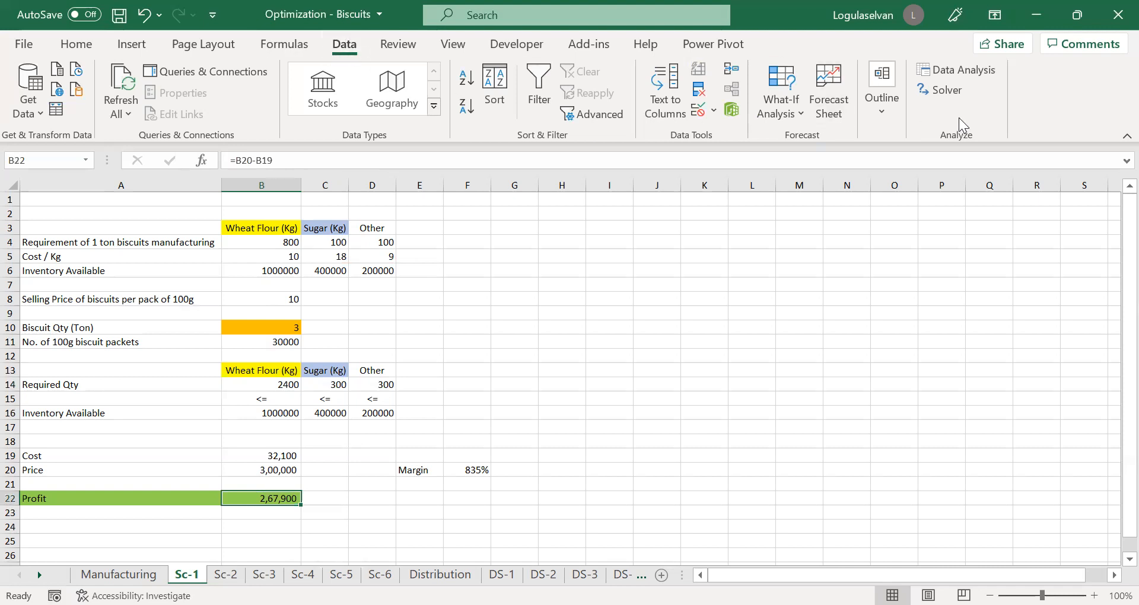
left_click(944, 91)
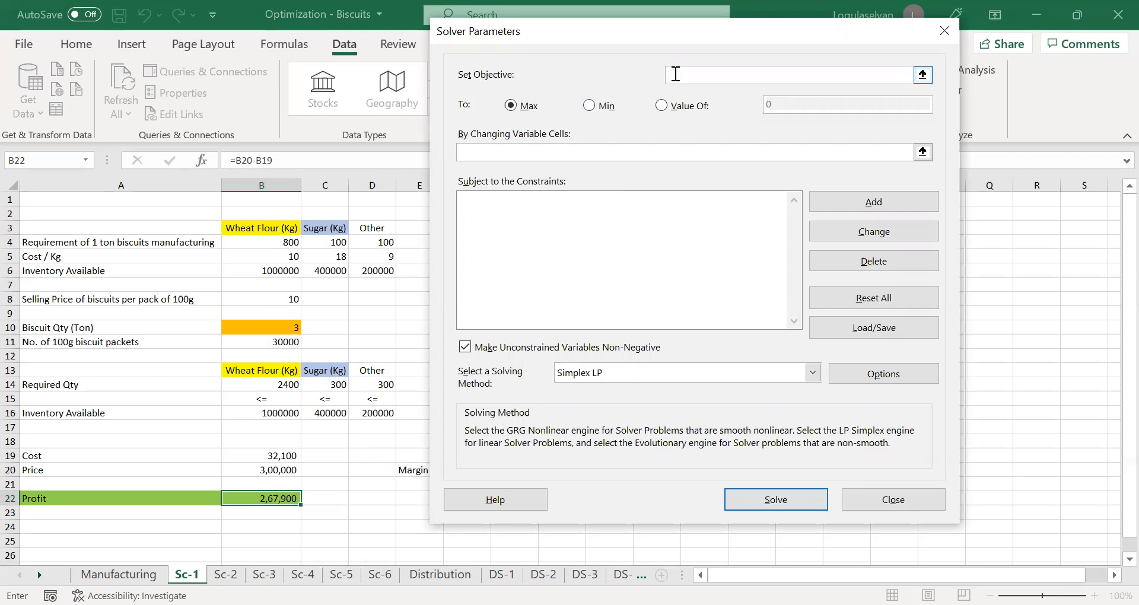
left_click(274, 501)
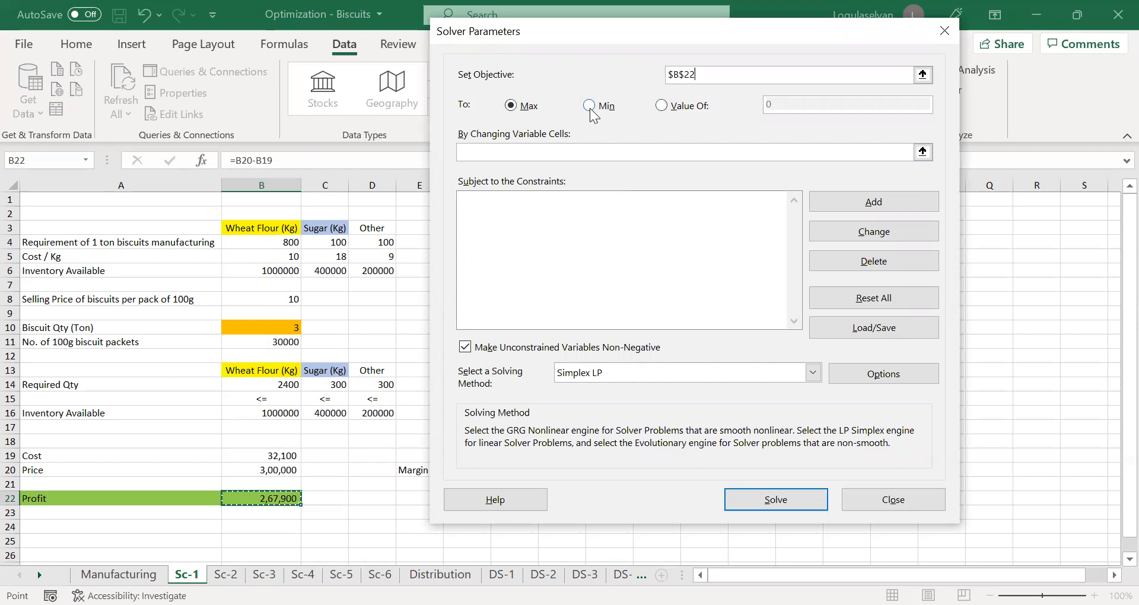
left_click(479, 148)
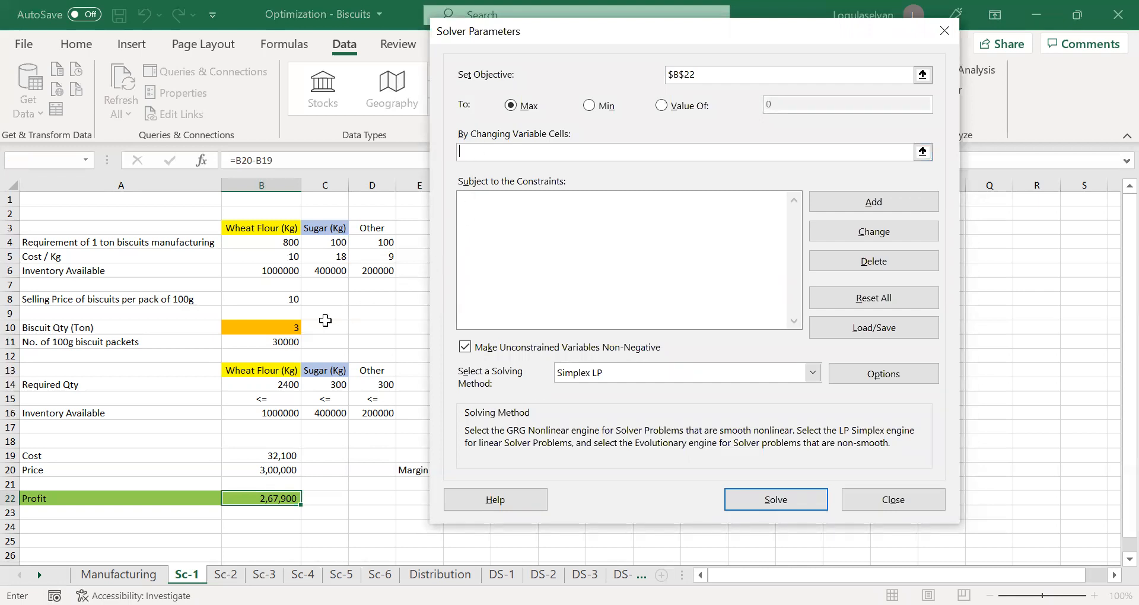
left_click(284, 326)
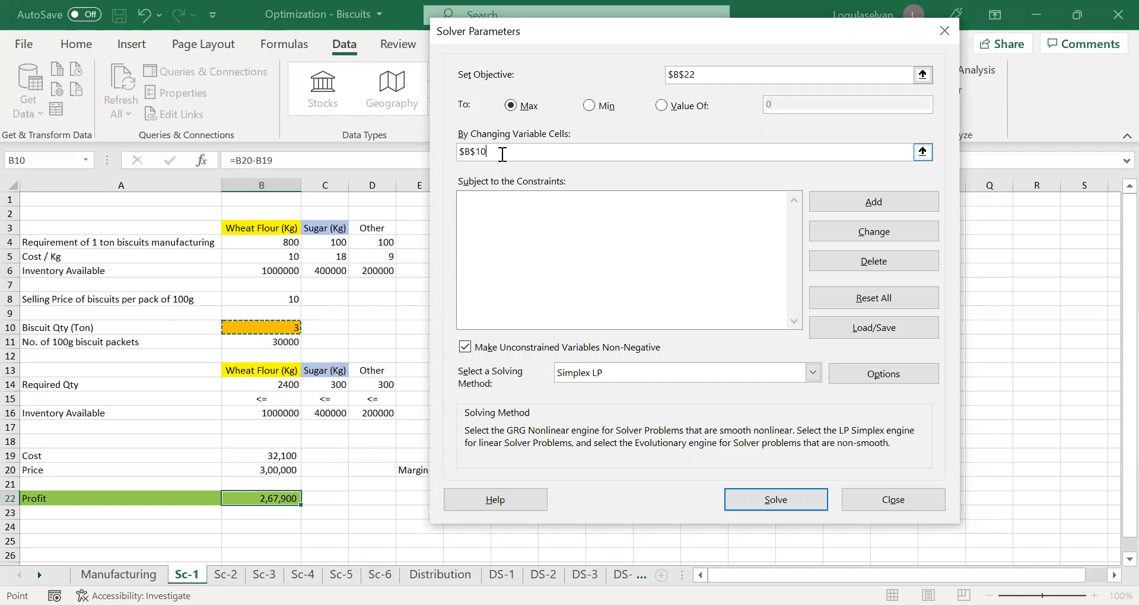
Step: Add the Solver constraint that required quantities $B$14:$D$14 are <= available inventory $B$16:$D$16
left_click(863, 203)
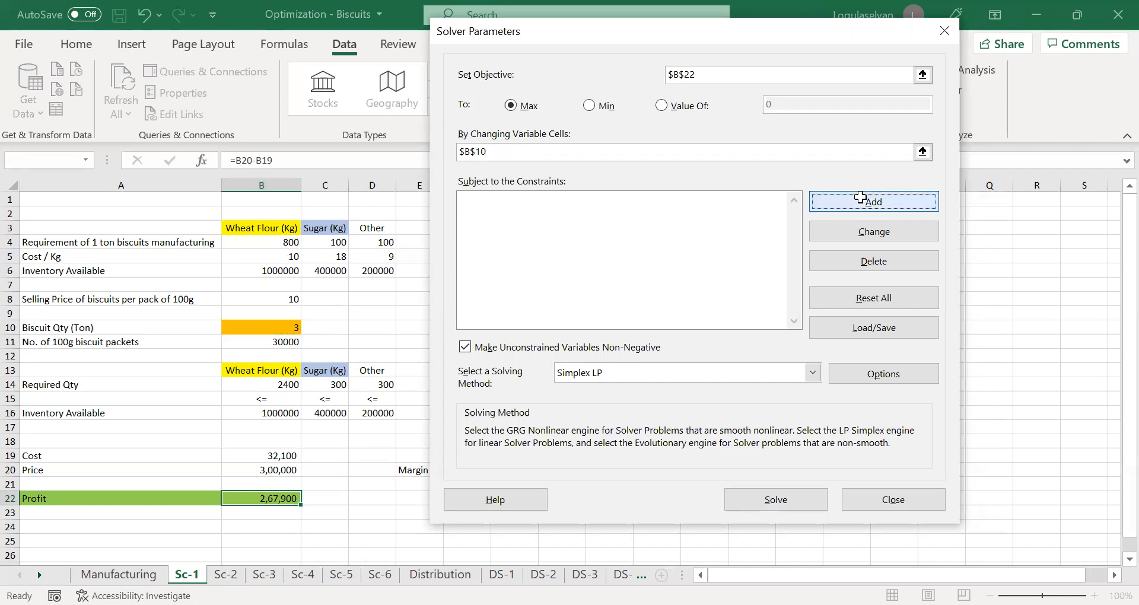
left_click(275, 386)
key("shift+Right")
key("shift+Right")
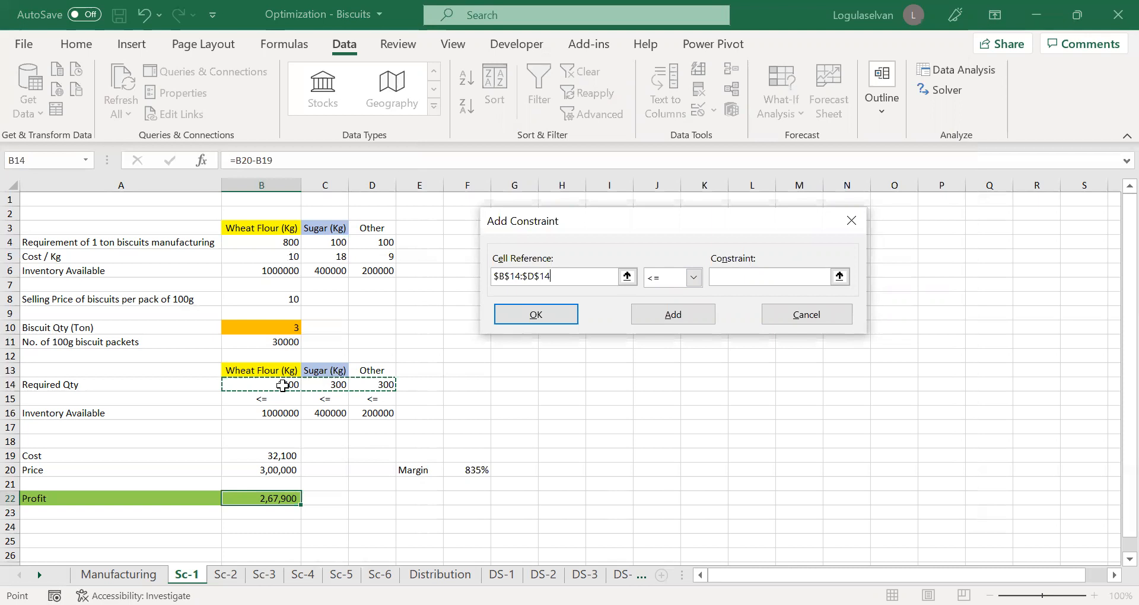
left_click(734, 276)
left_click(288, 413)
left_click_drag(288, 414, 374, 413)
left_click(546, 312)
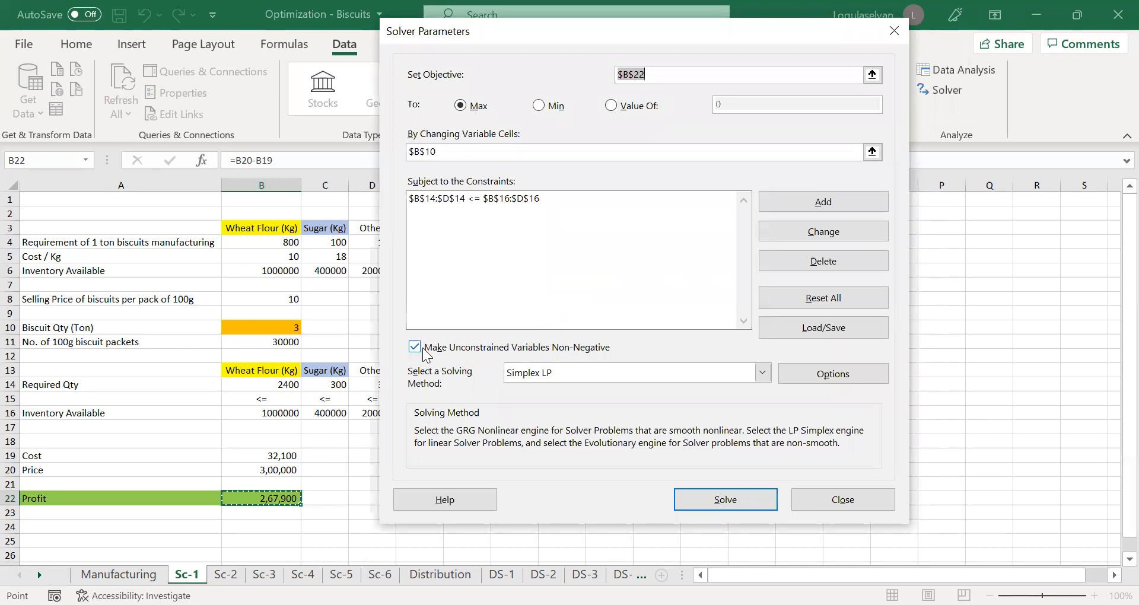
Step: Solve the model with the Simplex LP method, keep the Solver solution and check the margin formula in F20
left_click(562, 374)
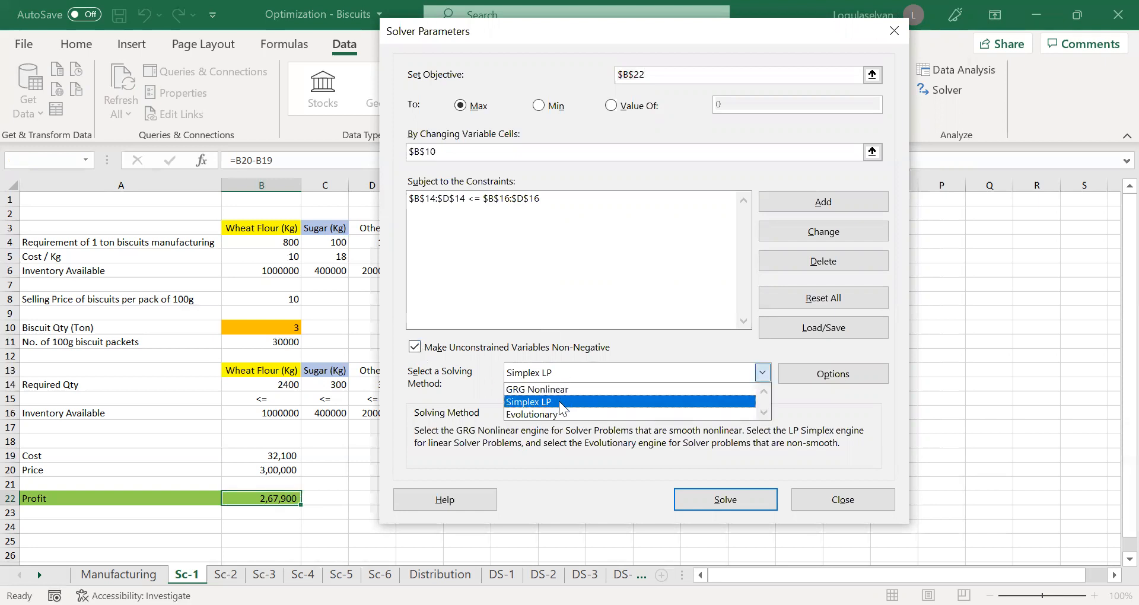
left_click(562, 402)
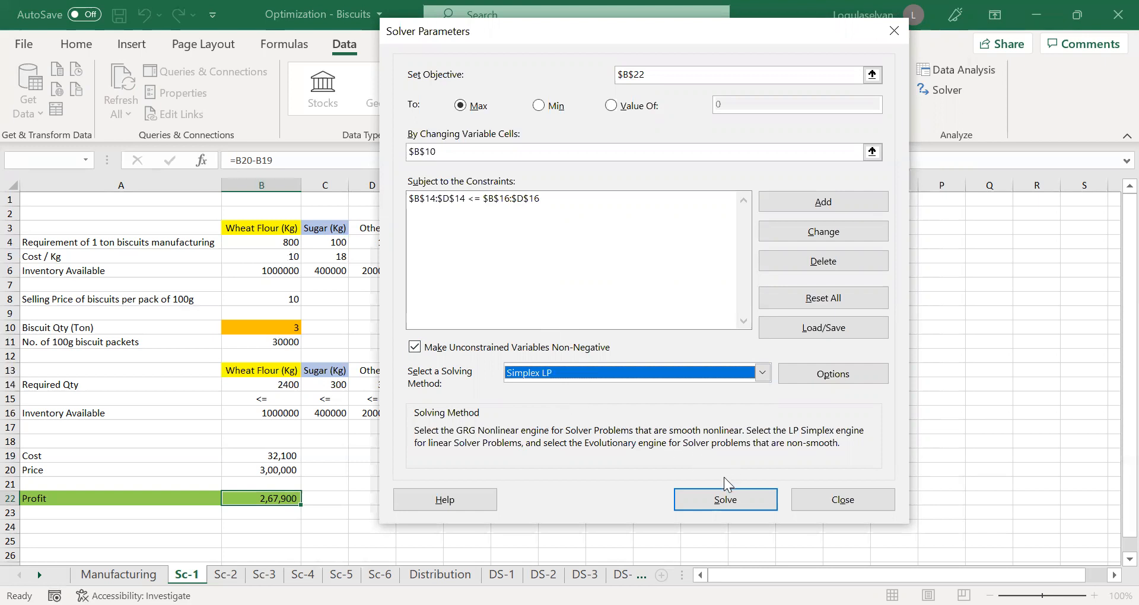
left_click(725, 500)
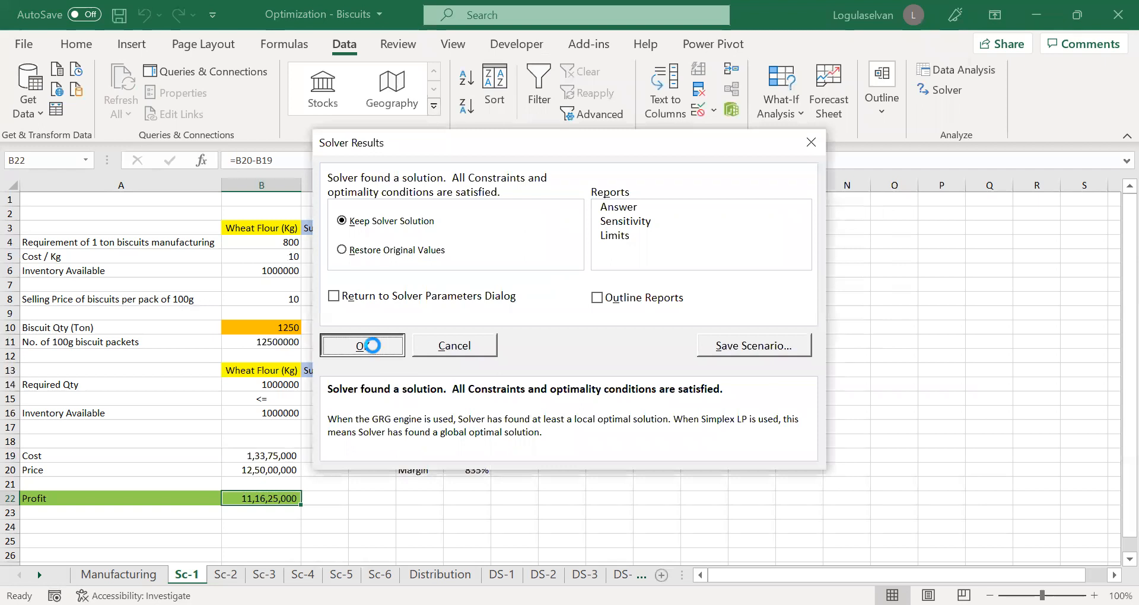
left_click(372, 344)
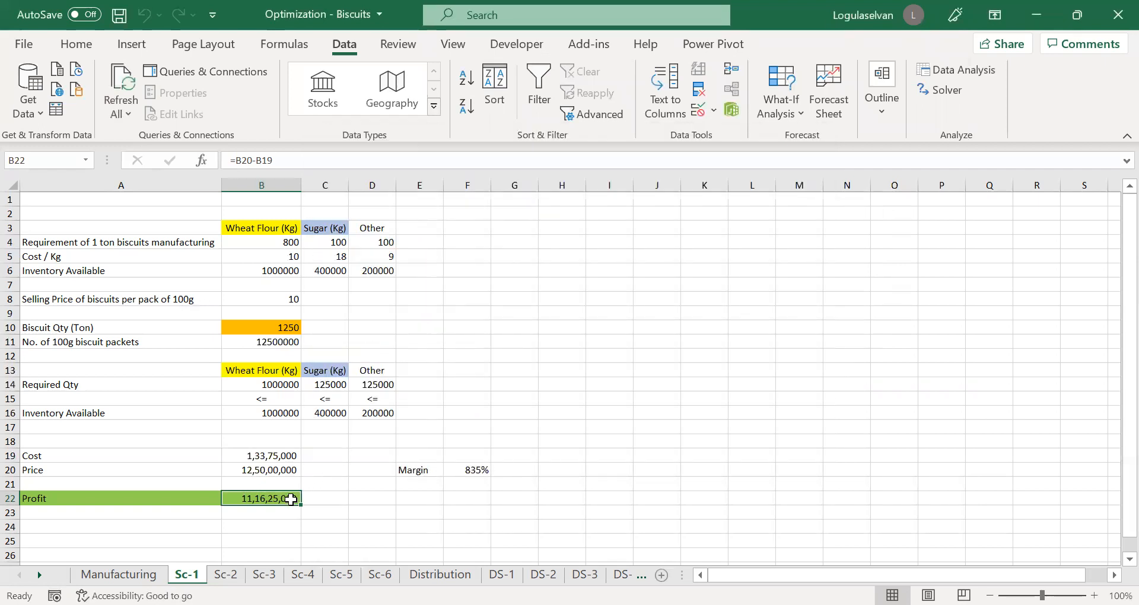
left_click(469, 471)
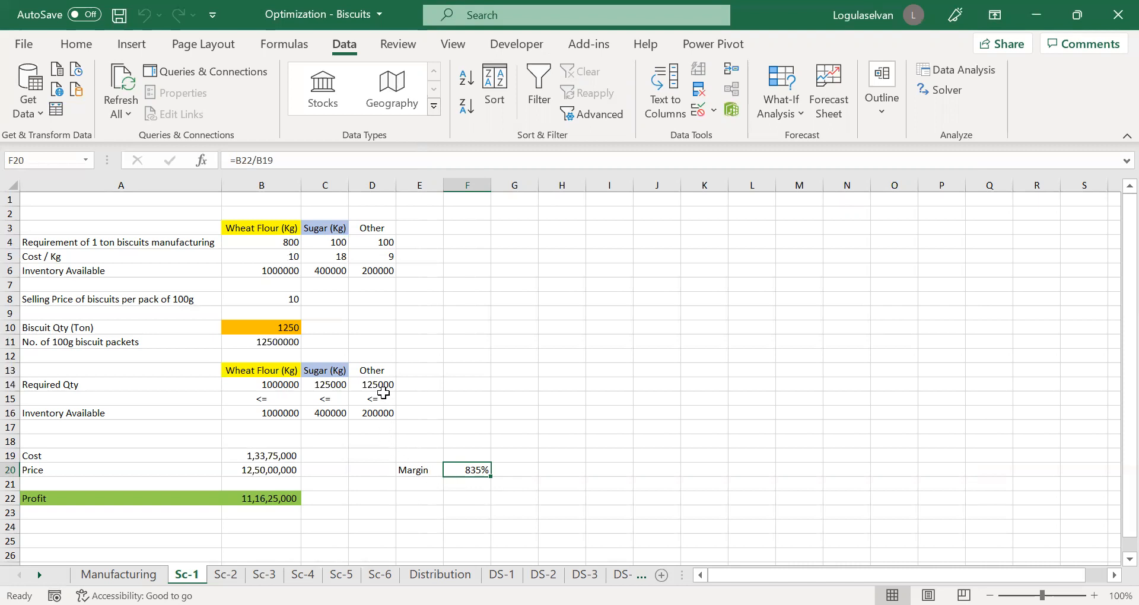
left_click(378, 370)
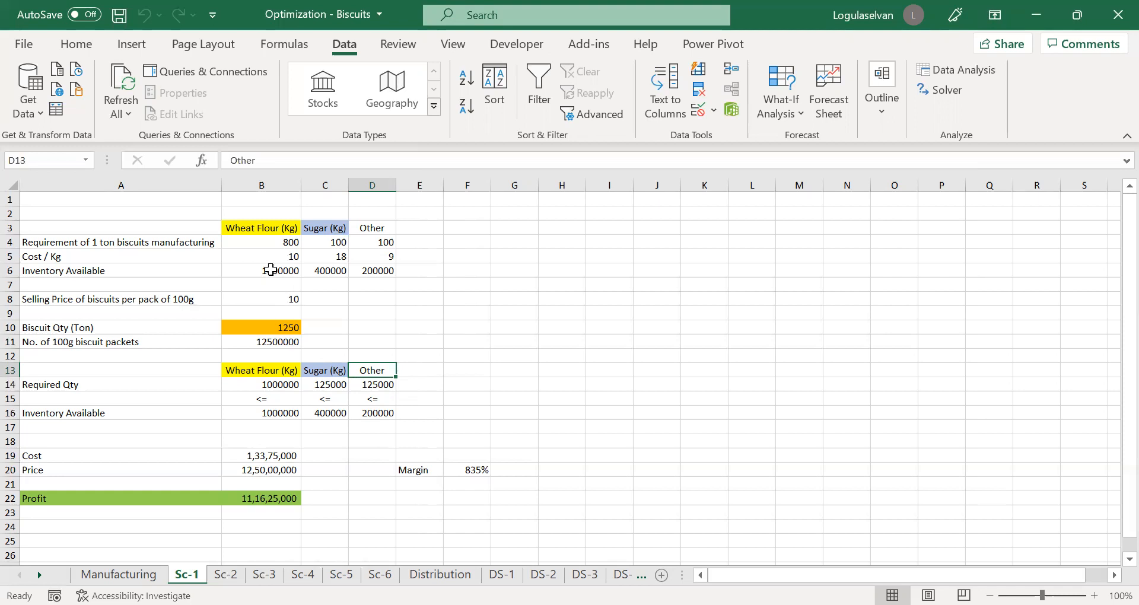
Step: Set the available wheat flour inventory in B16 to 2000000
double_click(268, 412)
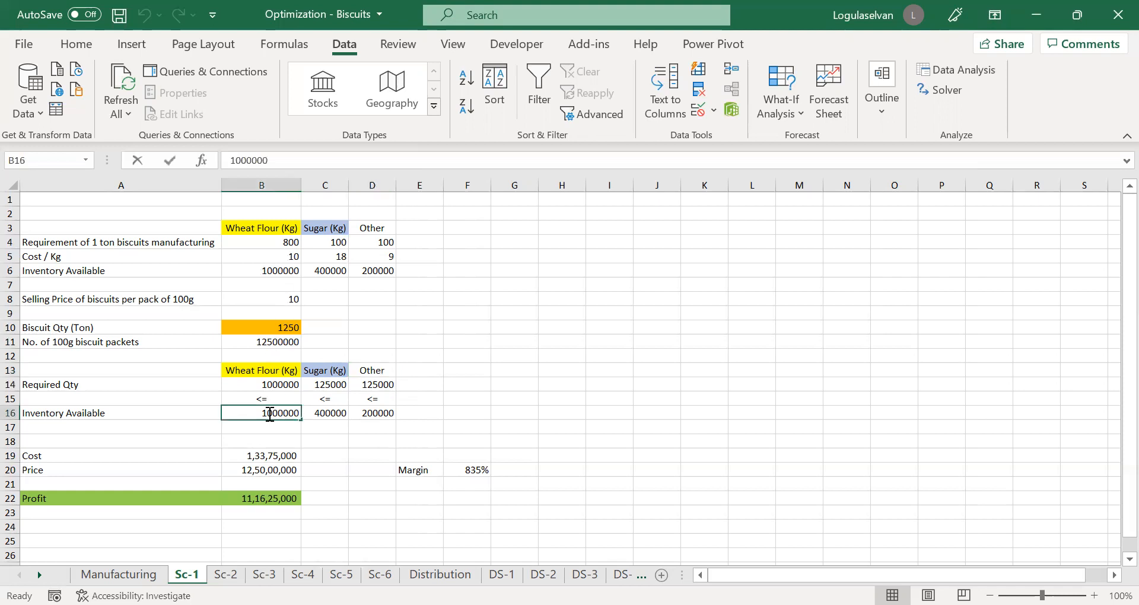
key("shift+Left")
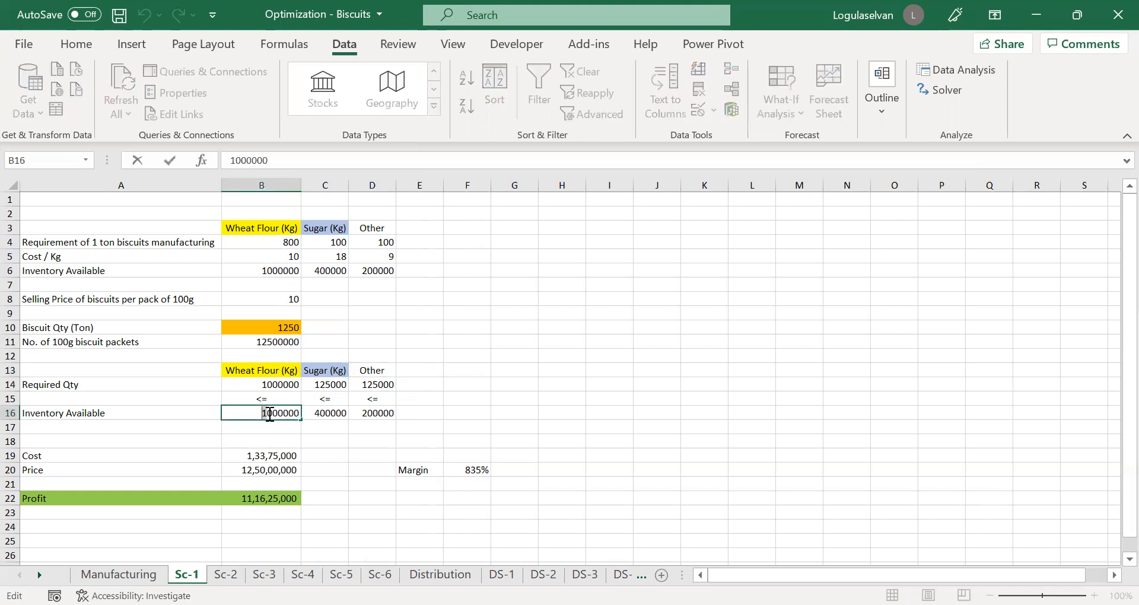
type("2")
key("Return")
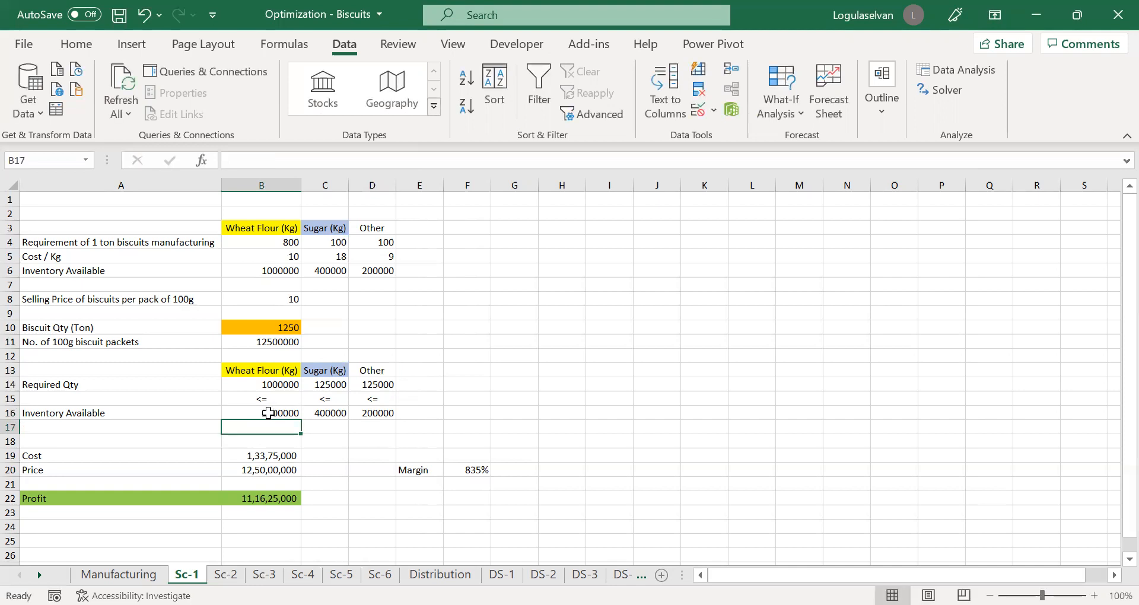
left_click(347, 412)
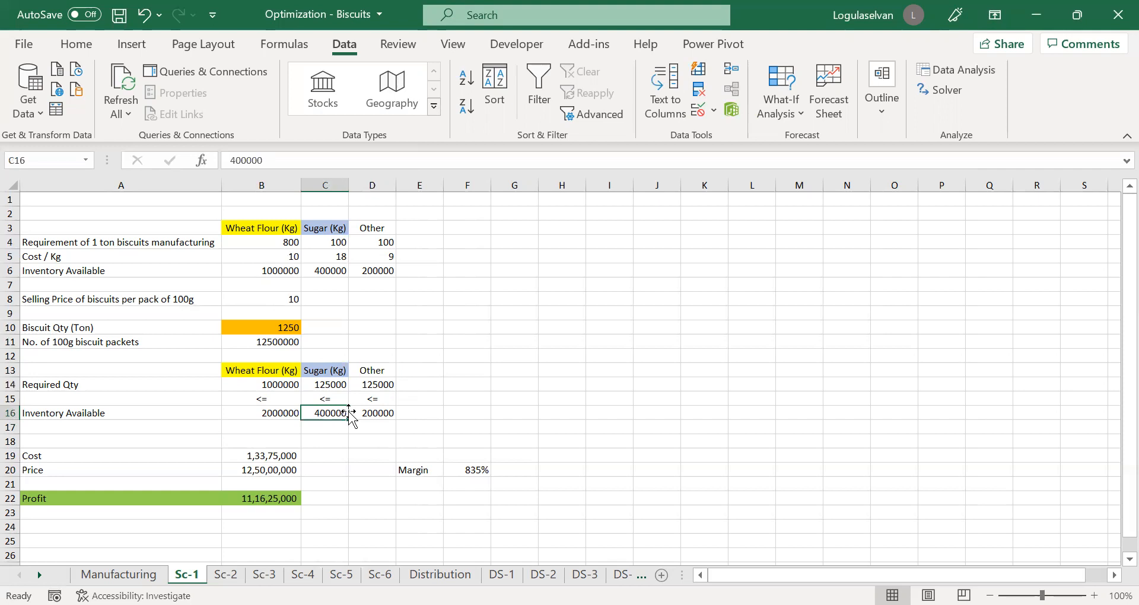
Step: Solve the Sc-1 model again with the existing Solver settings, keep the solution and check the profit in B22
left_click(931, 98)
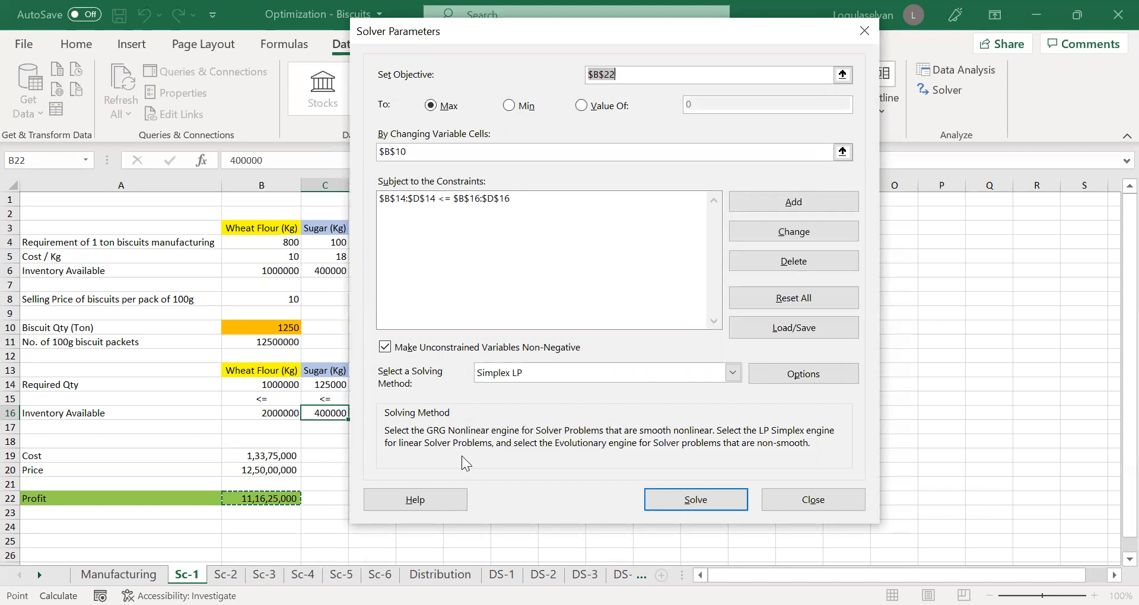
left_click(693, 500)
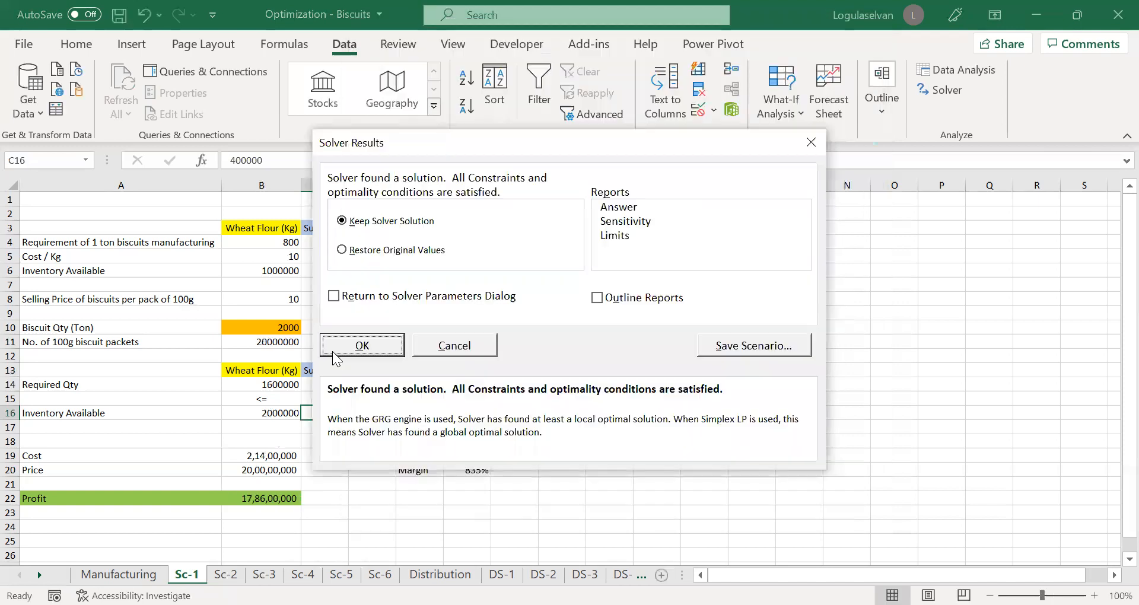
left_click(363, 344)
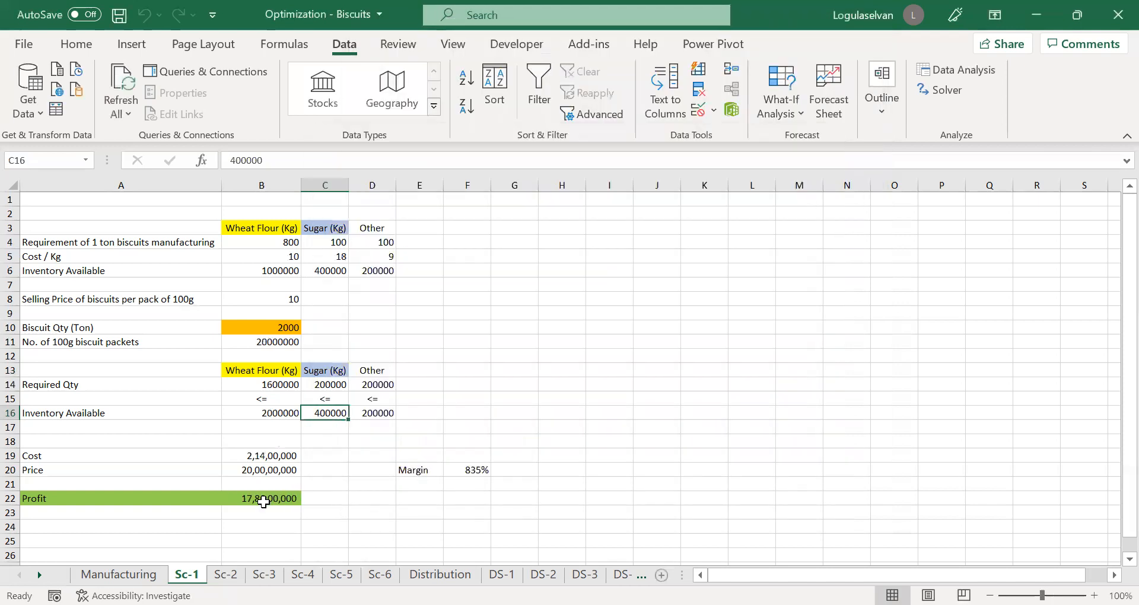
left_click(262, 500)
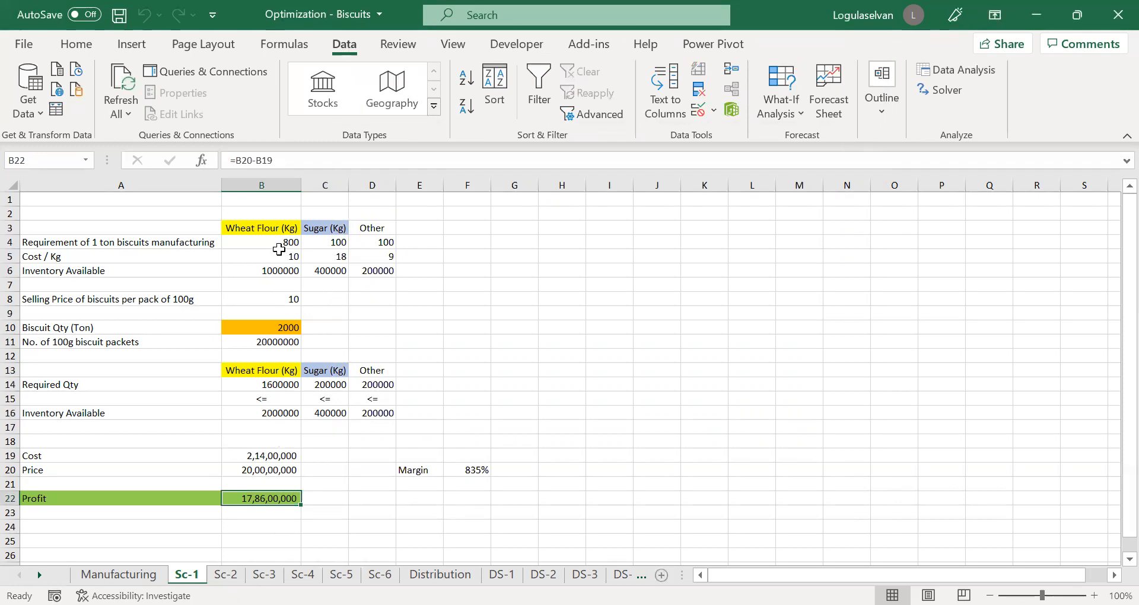
left_click(283, 268)
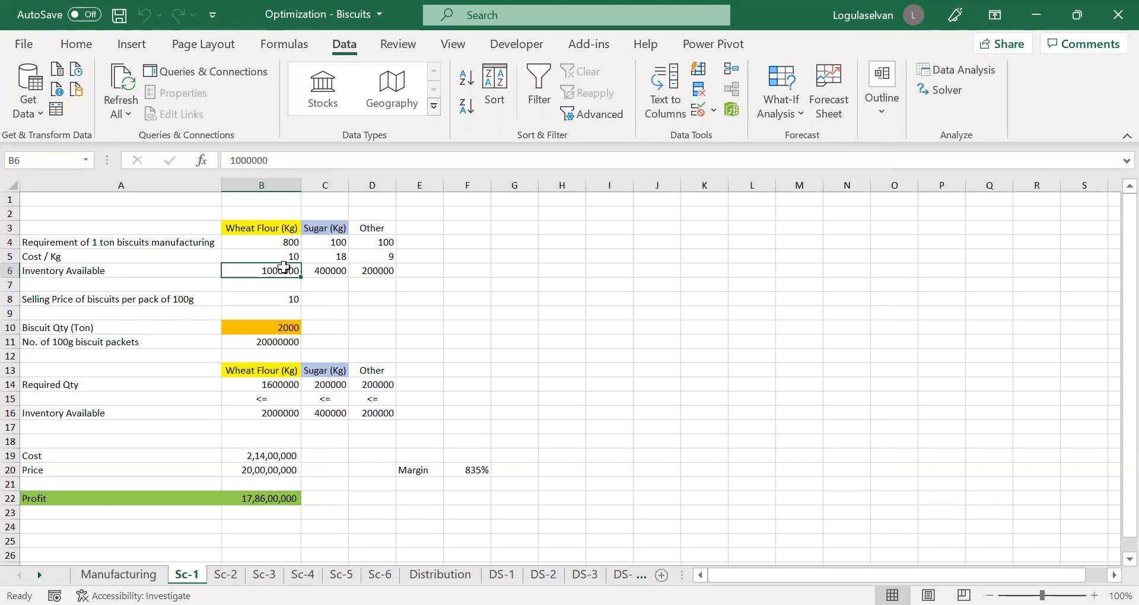
Step: Open the Sc-2 sheet and examine the hours M/C-1 and M/C-2 require to process 1 ton of biscuits
left_click(225, 574)
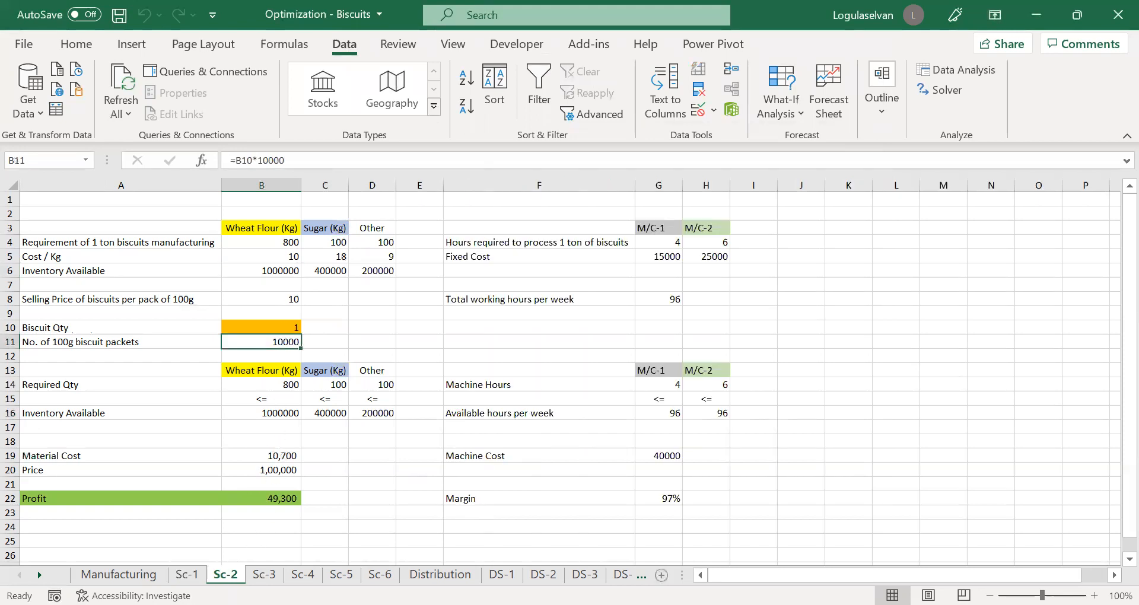
left_click(678, 231)
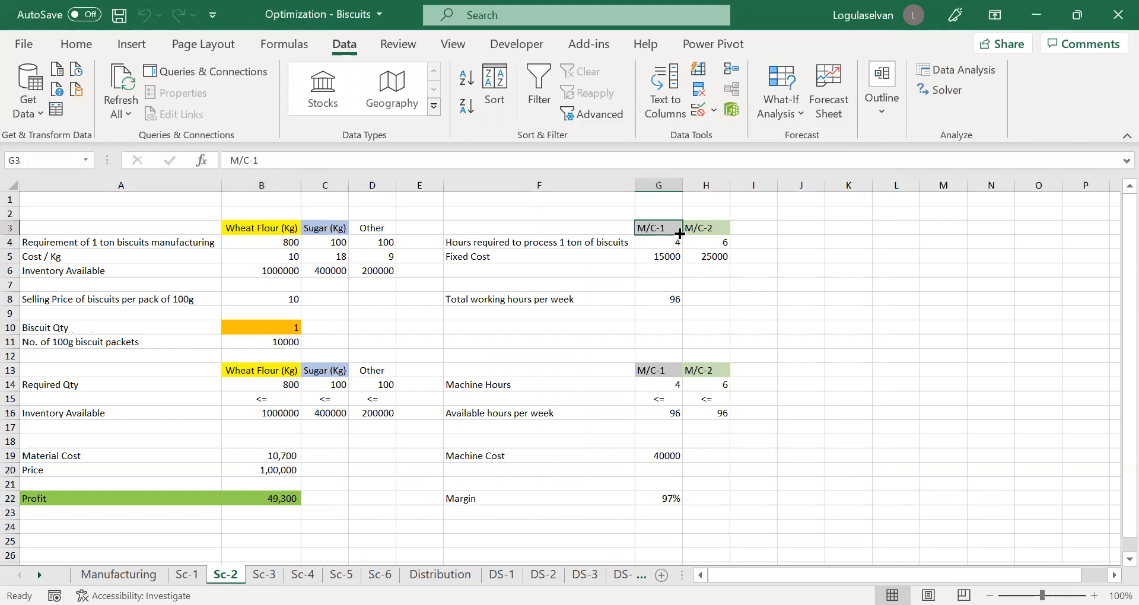
left_click(372, 246)
left_click(660, 240)
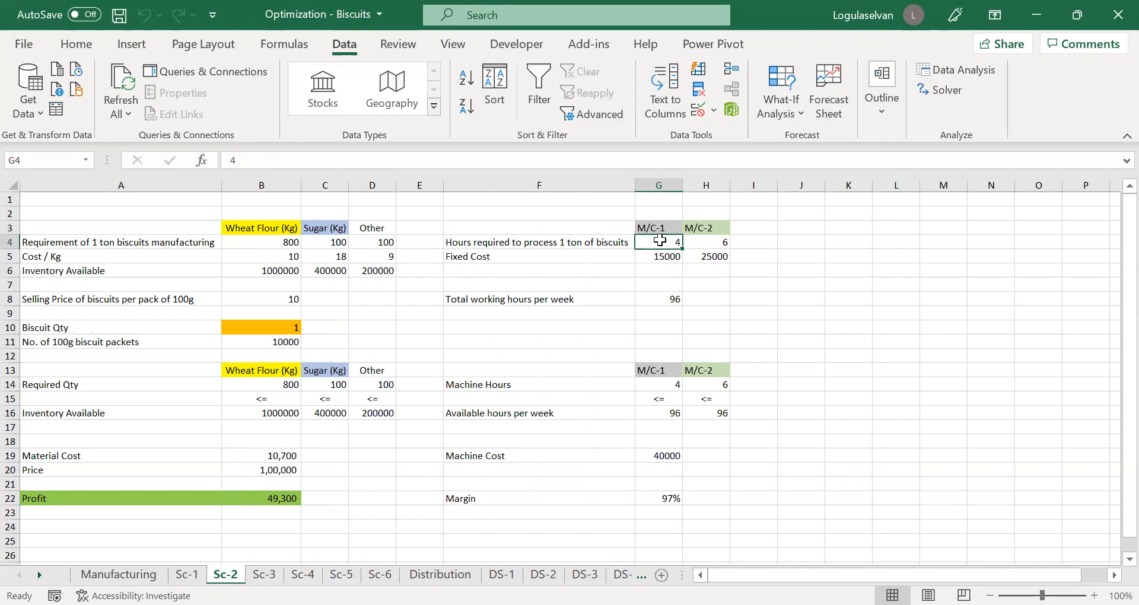
left_click(660, 227)
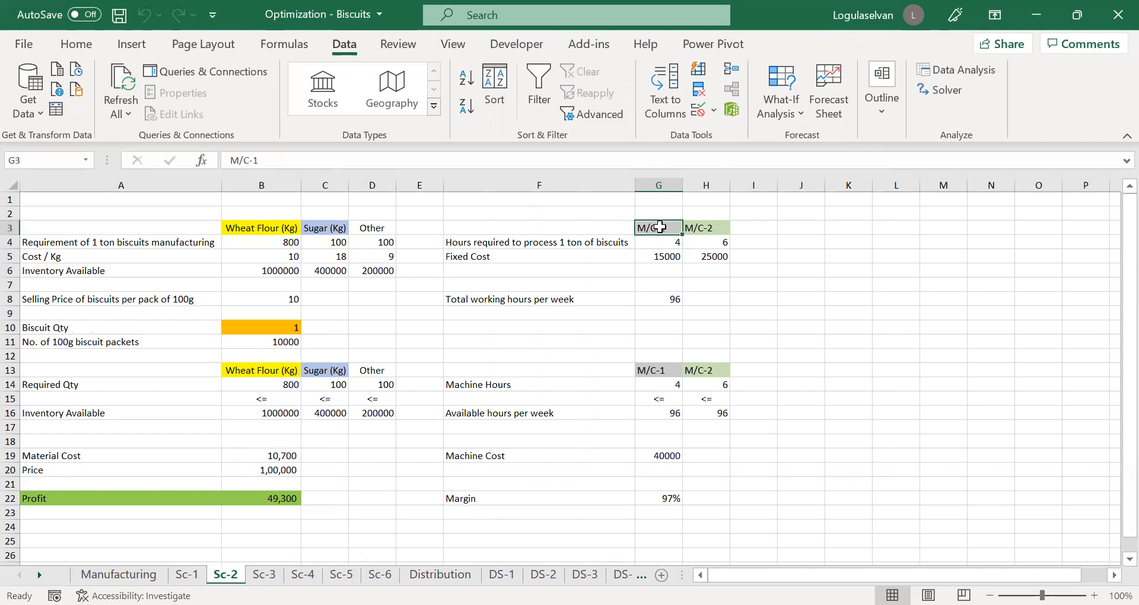
left_click(577, 242)
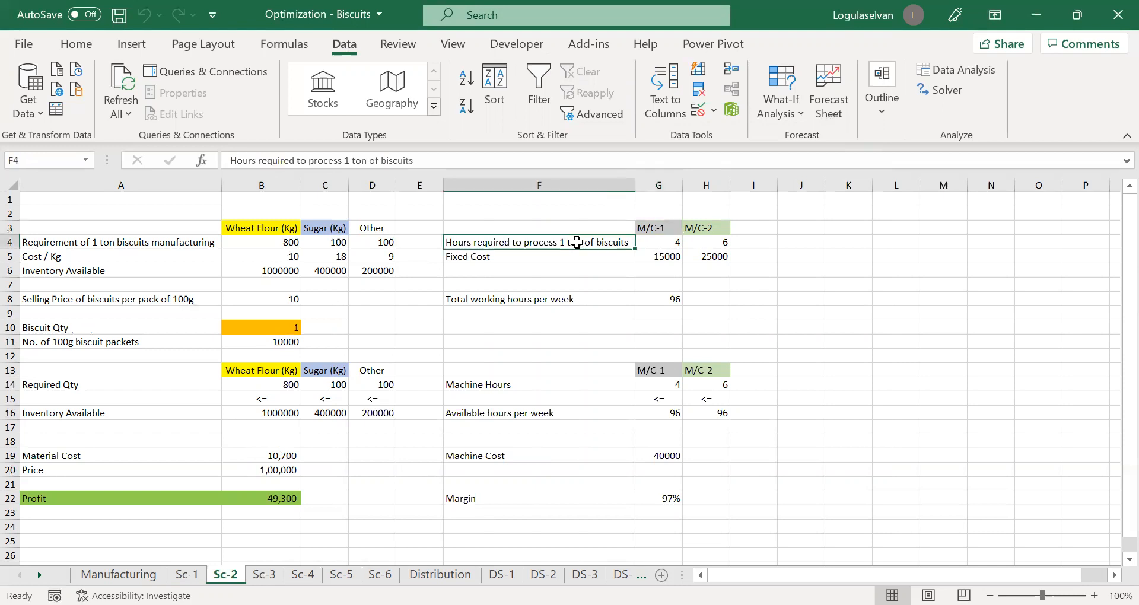
left_click(665, 227)
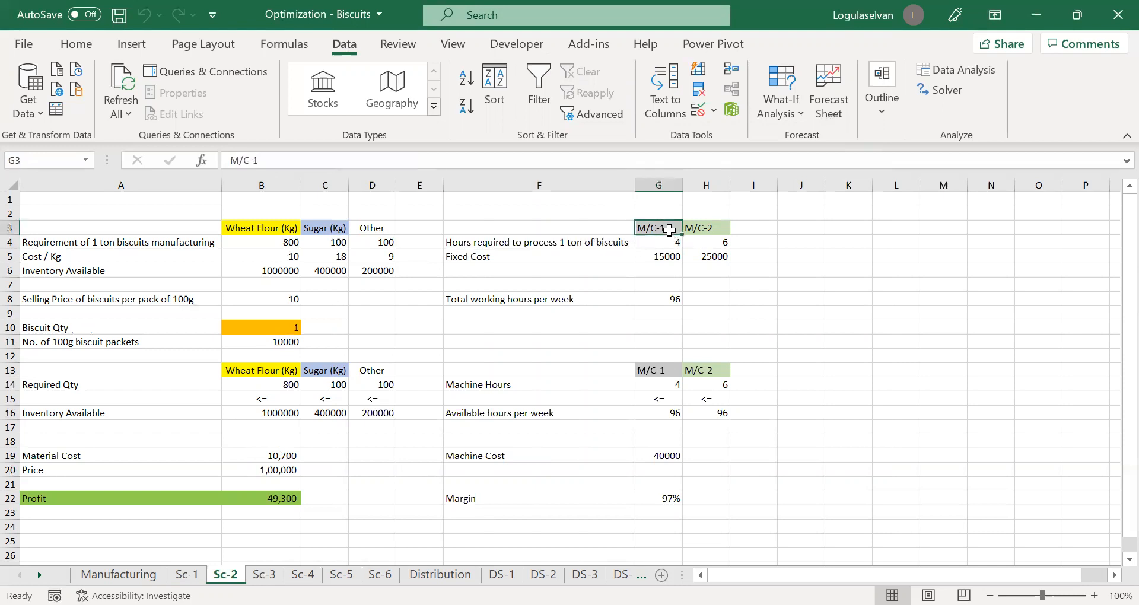
left_click(544, 243)
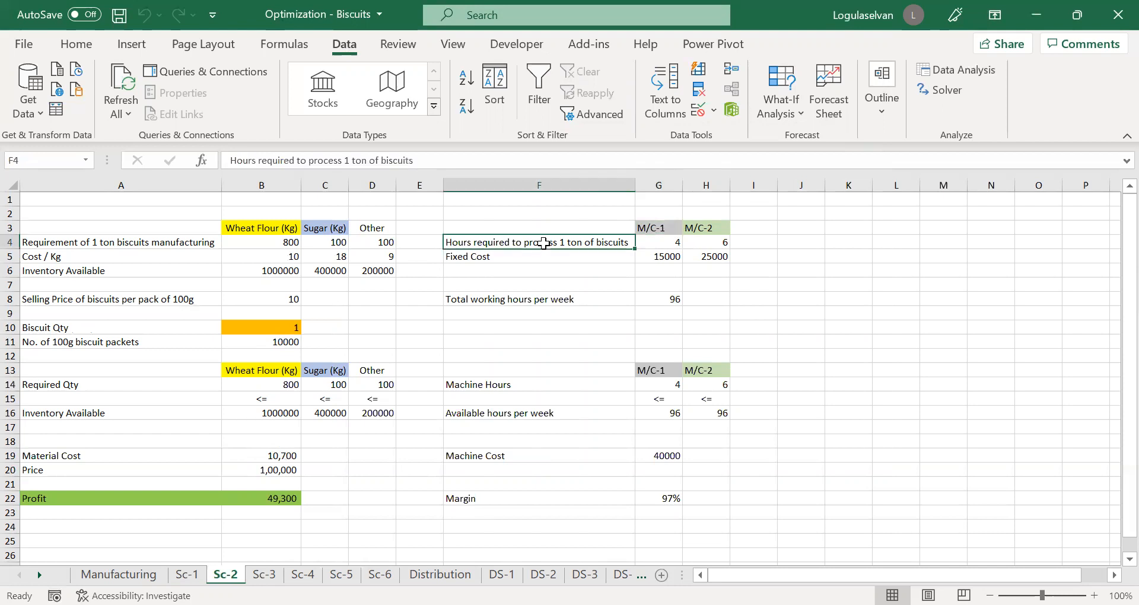
key("Right")
key("Up")
key("Right")
key("Down")
key("Left")
key("Left")
key("Right")
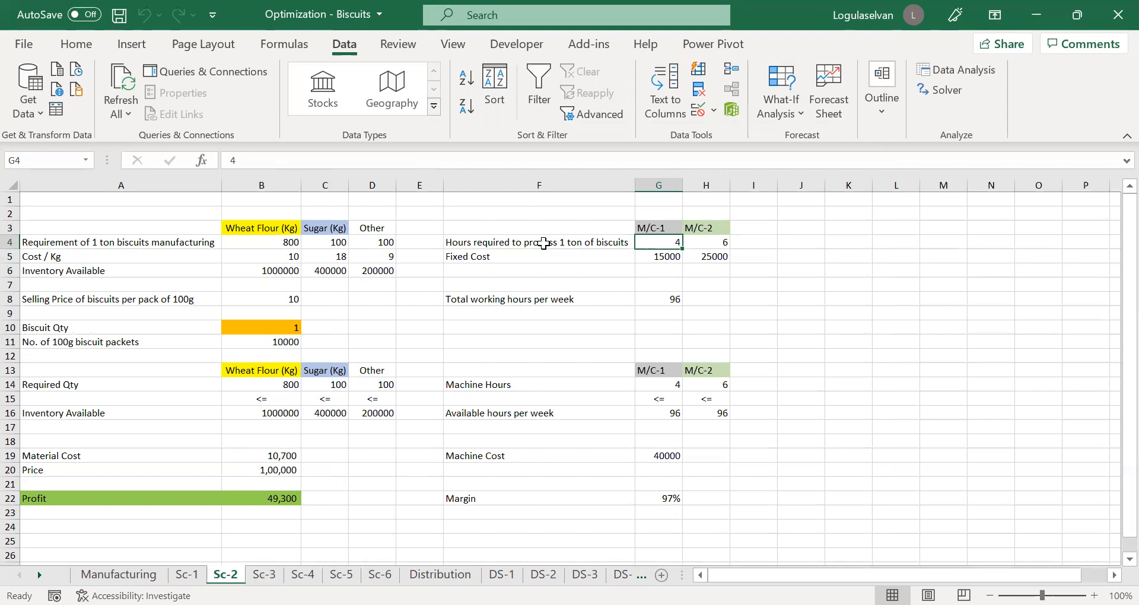
key("Right")
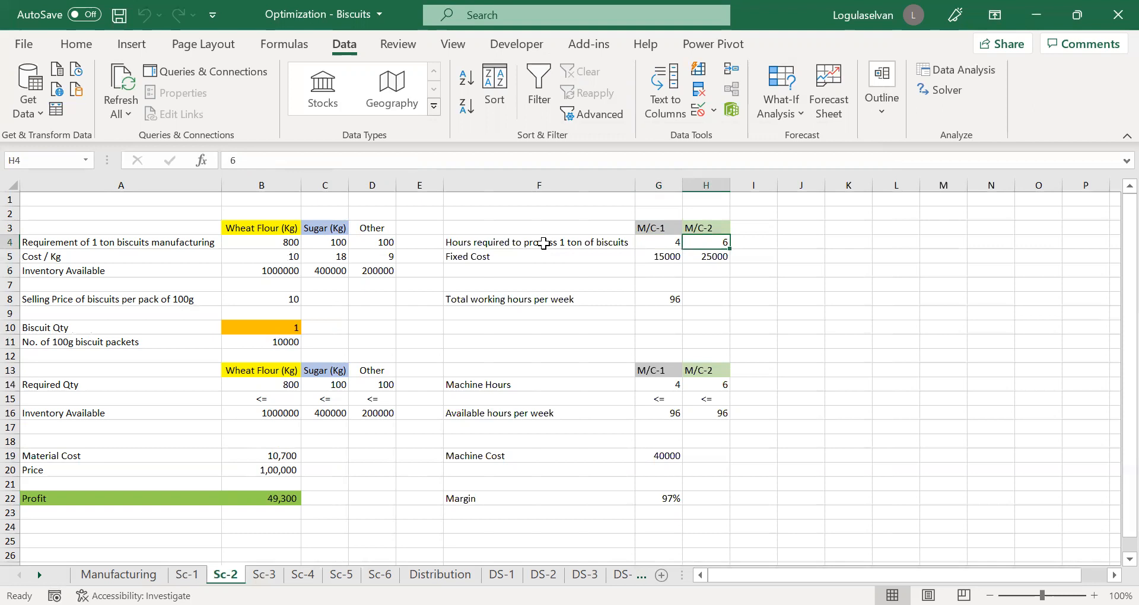
Step: Review the fixed costs of M/C-1 and M/C-2 in row 5
key("Down")
key("Left")
key("Left")
key("Right")
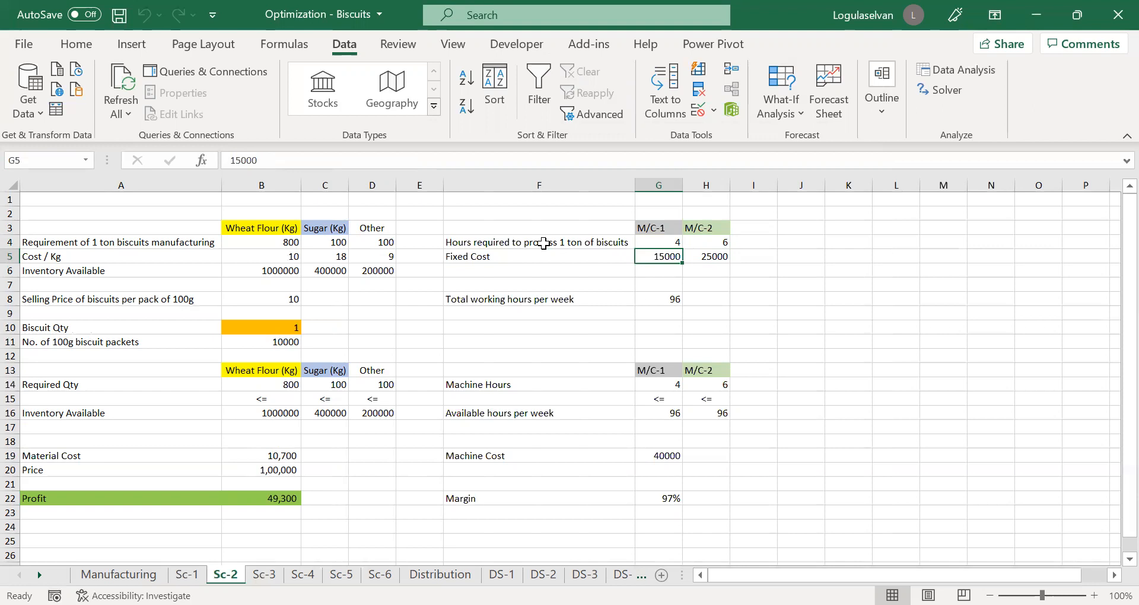
key("Right")
key("Left")
key("Left")
key("Right")
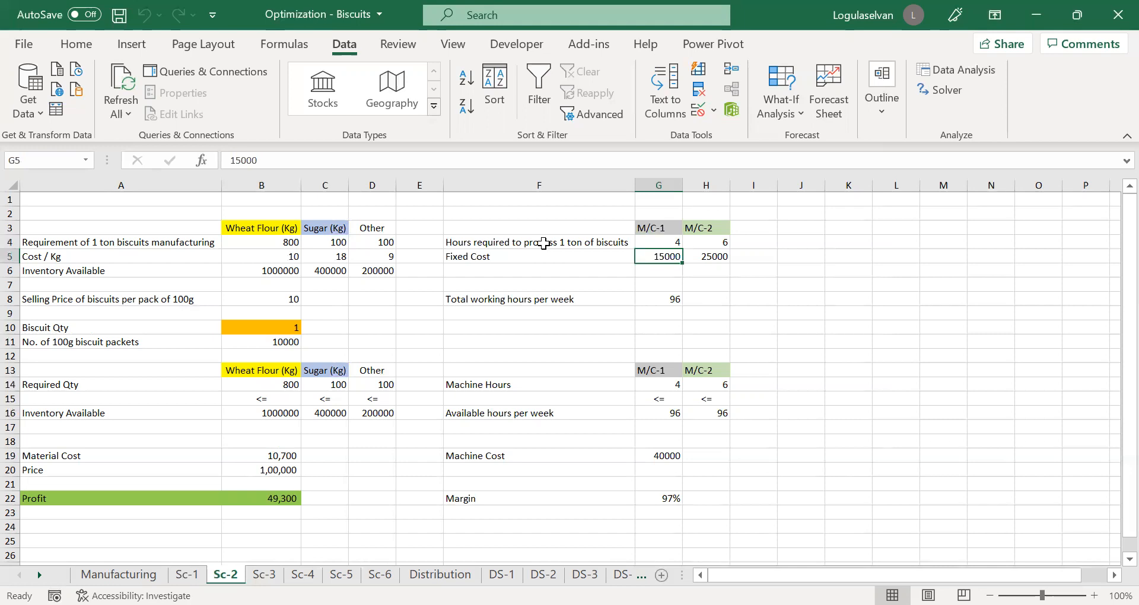
key("Right")
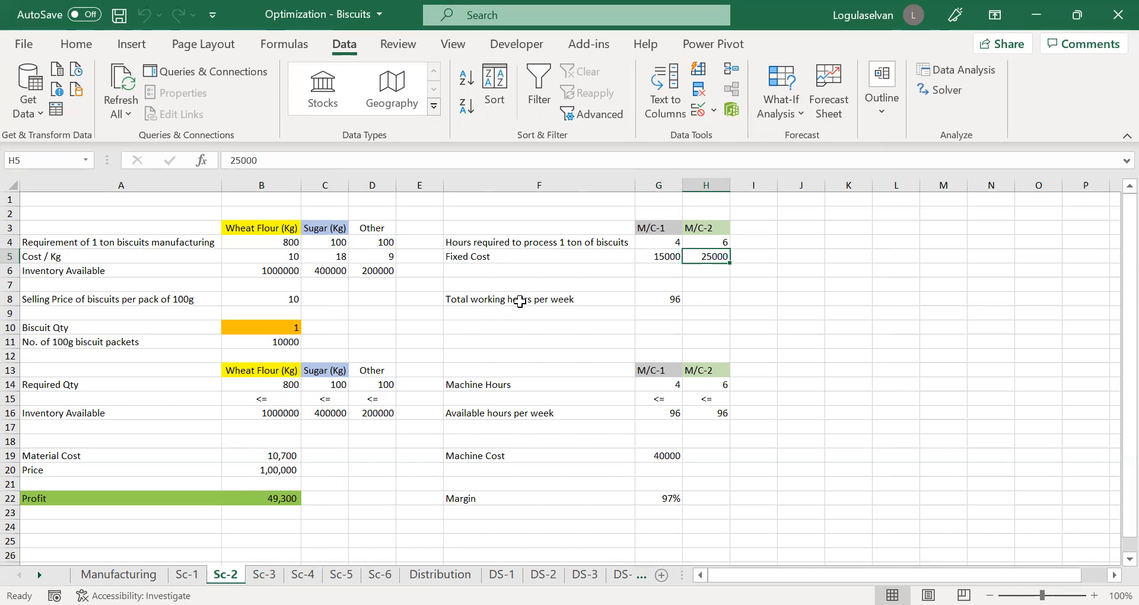
Step: Check the wheat flour inventory in B16, the machine processing hours in row 4 and the weekly working hours formula in G8
left_click(263, 414)
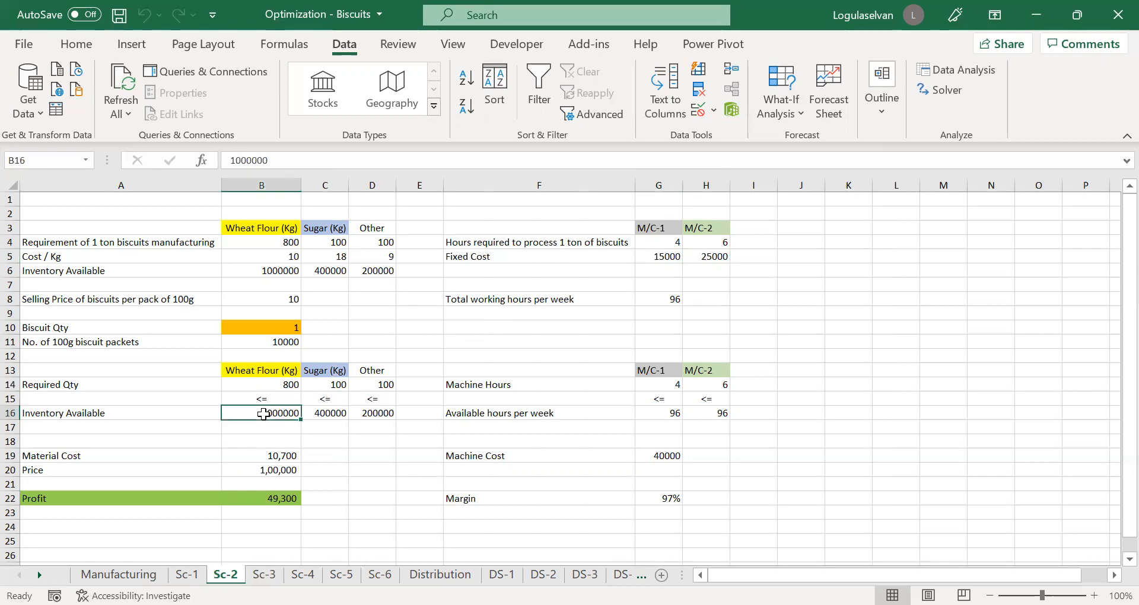
left_click(686, 243)
left_click(658, 246)
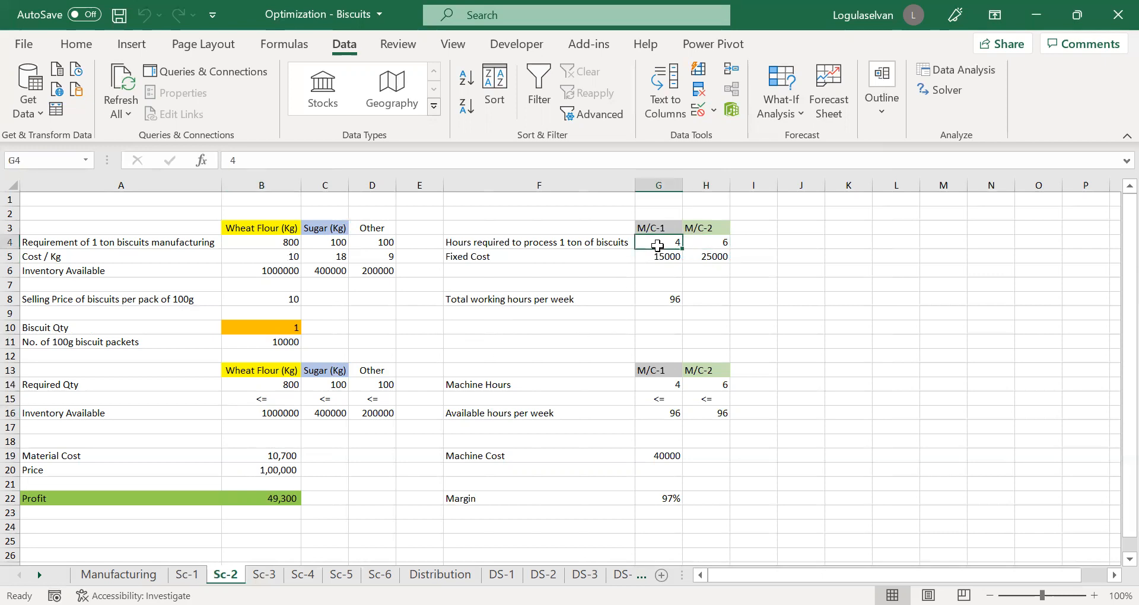
left_click(663, 302)
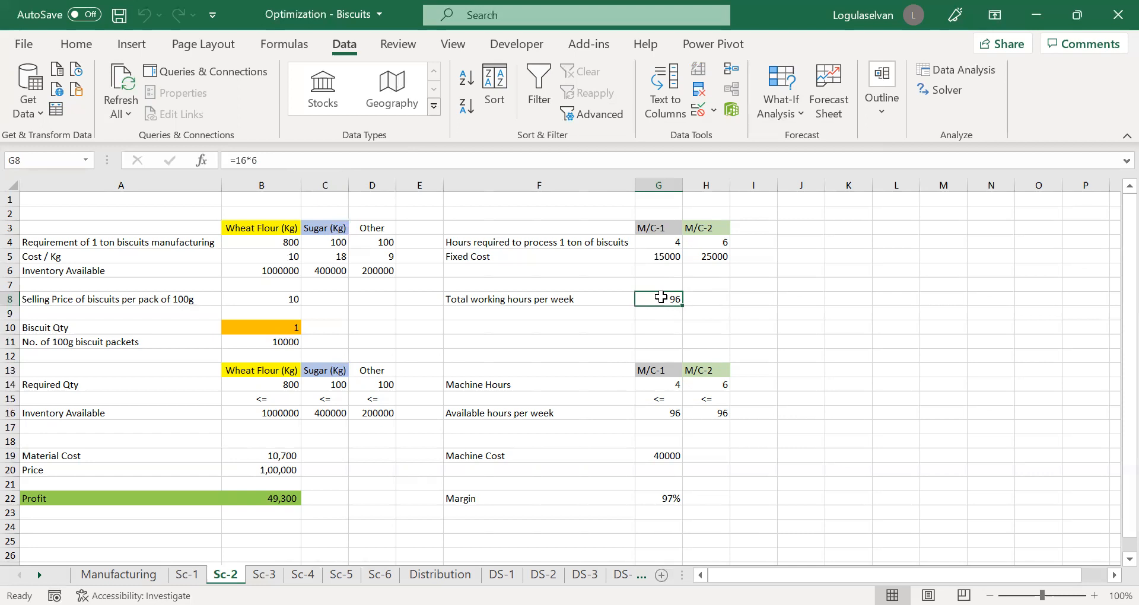
Step: Review the required ingredient quantity formulas in row 14 for wheat flour, sugar and other
key("Down")
key("Down")
key("Down")
key("Down")
key("Down")
key("Down")
key("Left")
key("Left")
key("Left")
key("Left")
key("Left")
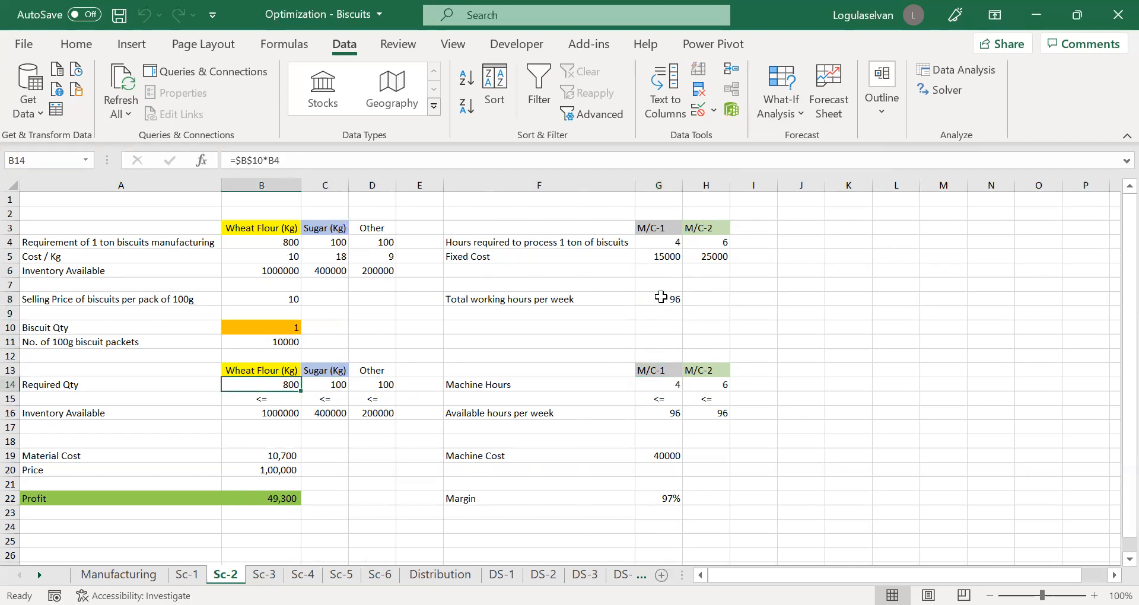
key("Right")
key("Right")
key("Left")
key("Down")
key("Up")
key("Left")
Step: Inspect the cell references of the machine hours formulas in G14 and H14
key("Right")
key("Right")
key("Right")
key("Right")
key("Right")
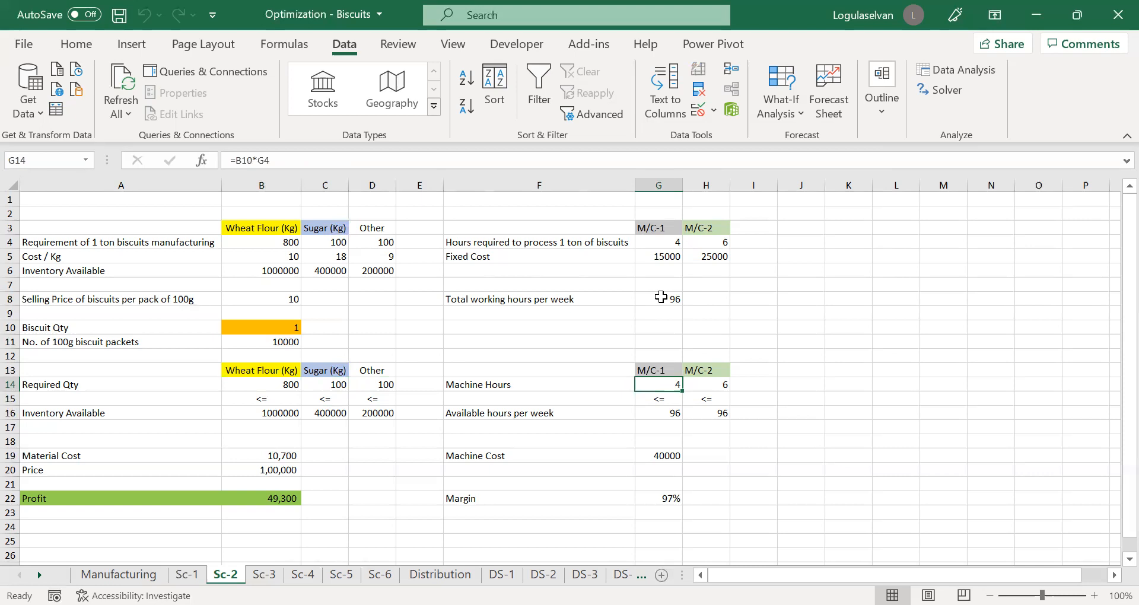
key("F2")
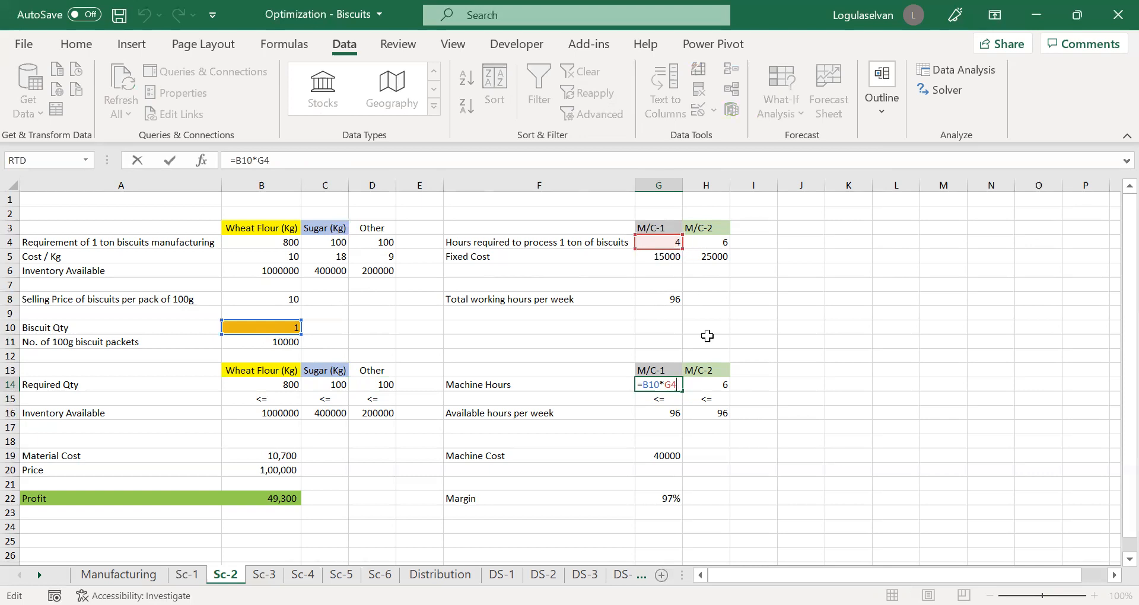
key("Tab")
key("F2")
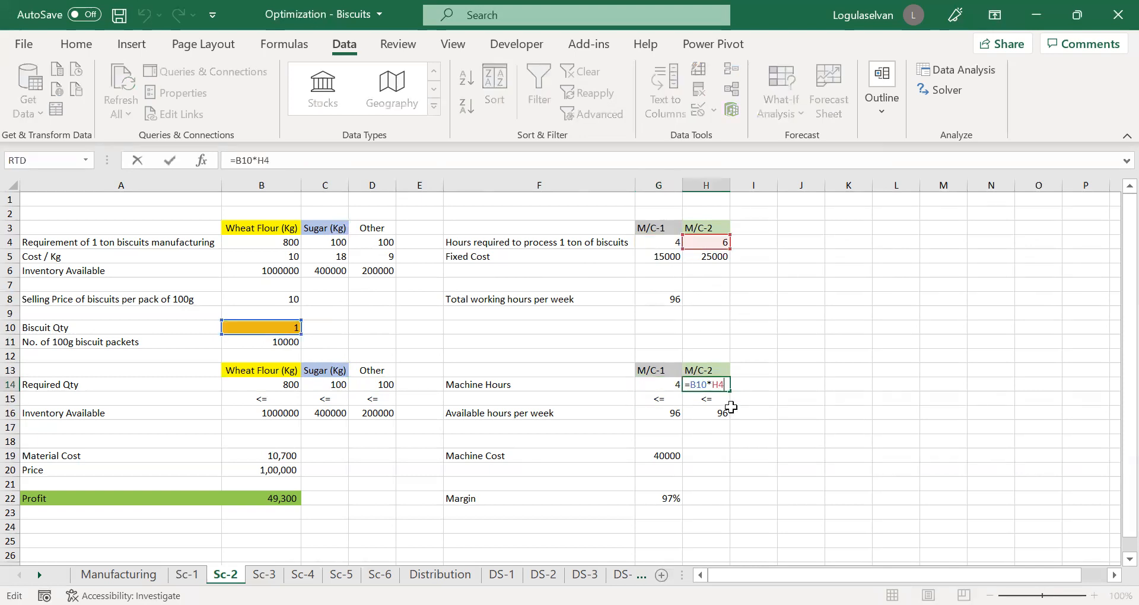
key("Return")
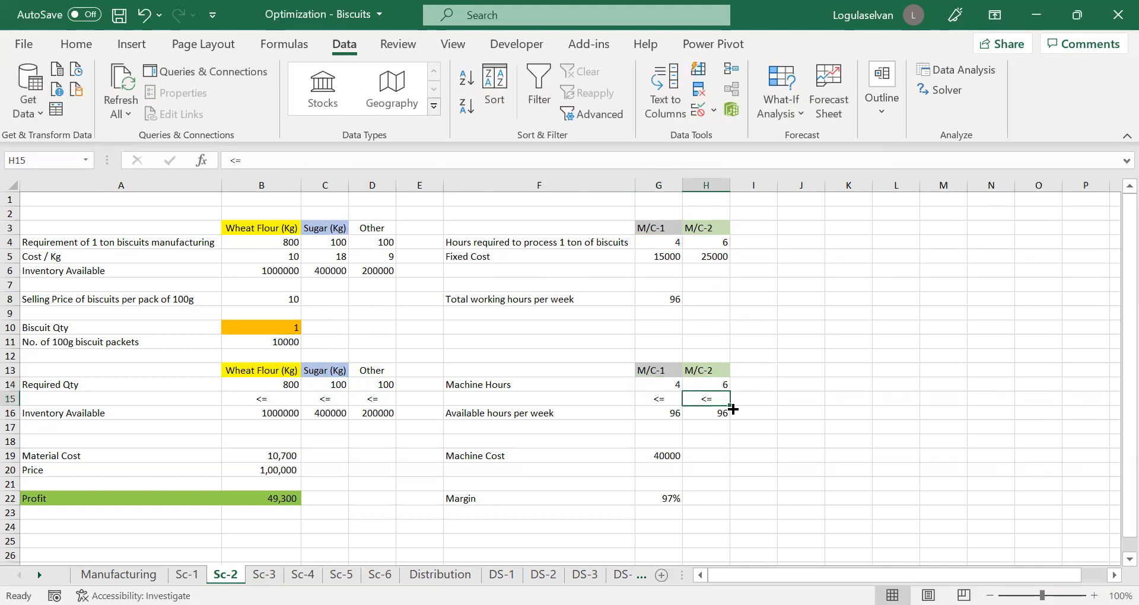
Step: Set the biscuit quantity in B10 to 2
left_click(291, 328)
type("2")
key("Return")
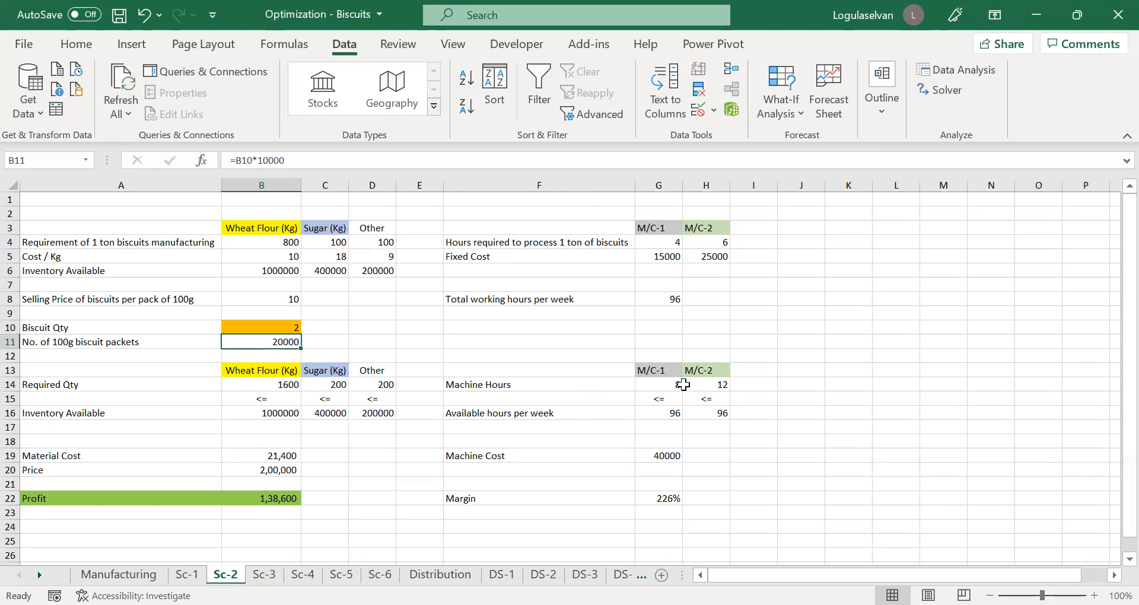
Step: Compare the machine hours in G14:H14 with the available hours per week in G16:H16
left_click(663, 411)
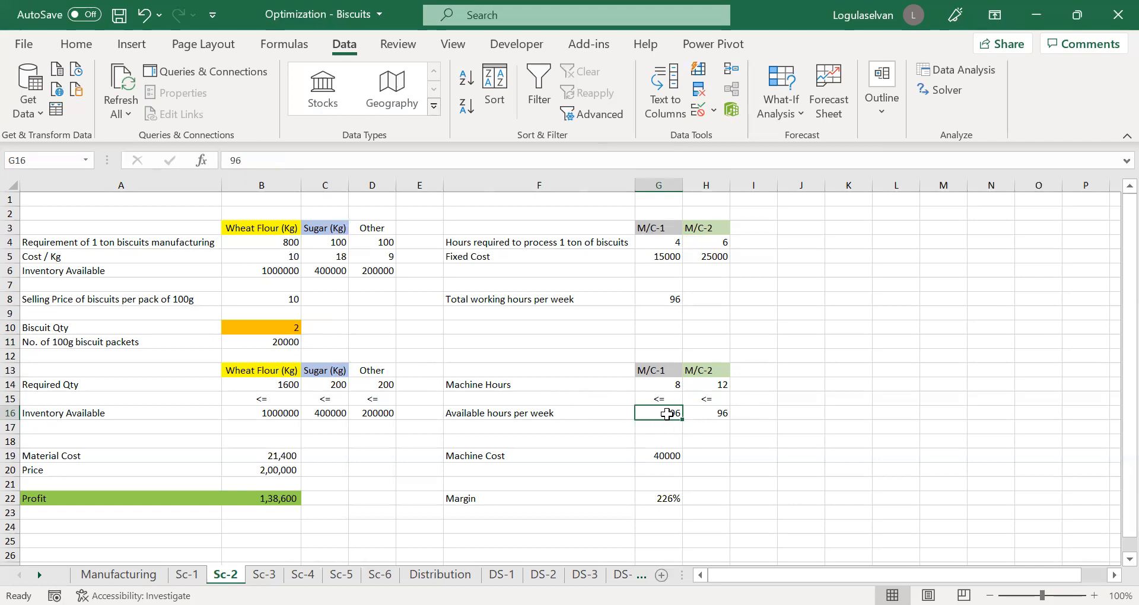
left_click(705, 414)
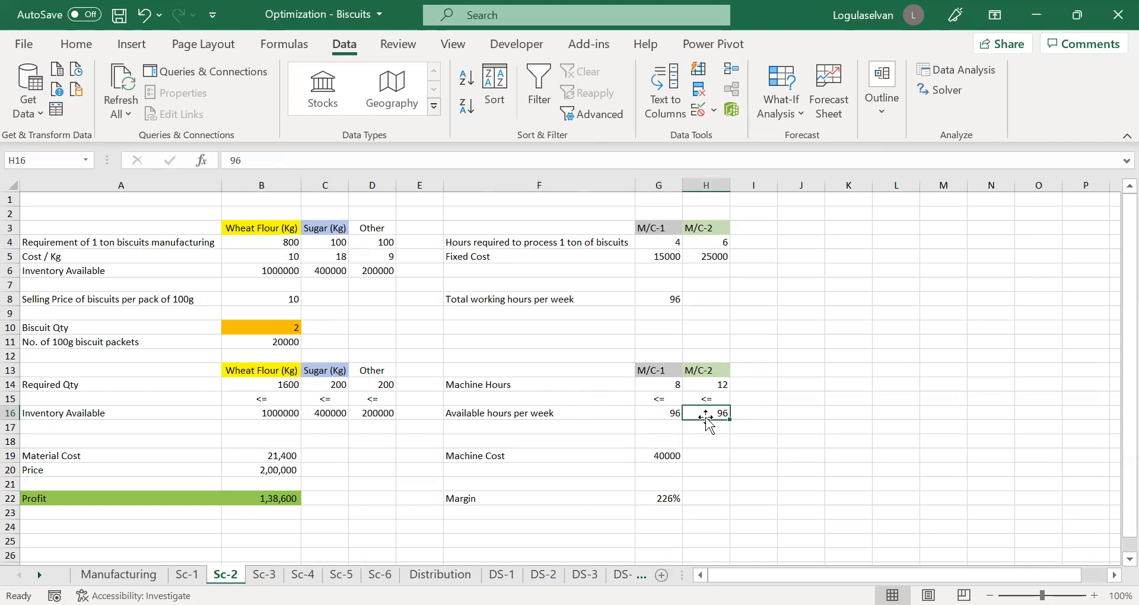
left_click(664, 417)
left_click(660, 385)
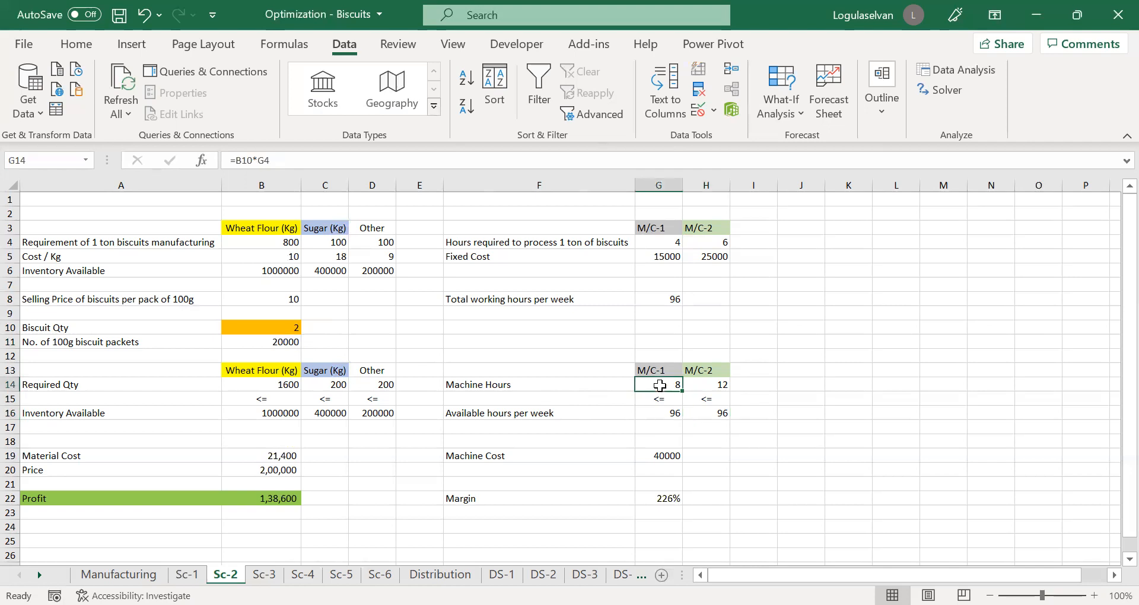
left_click(712, 386)
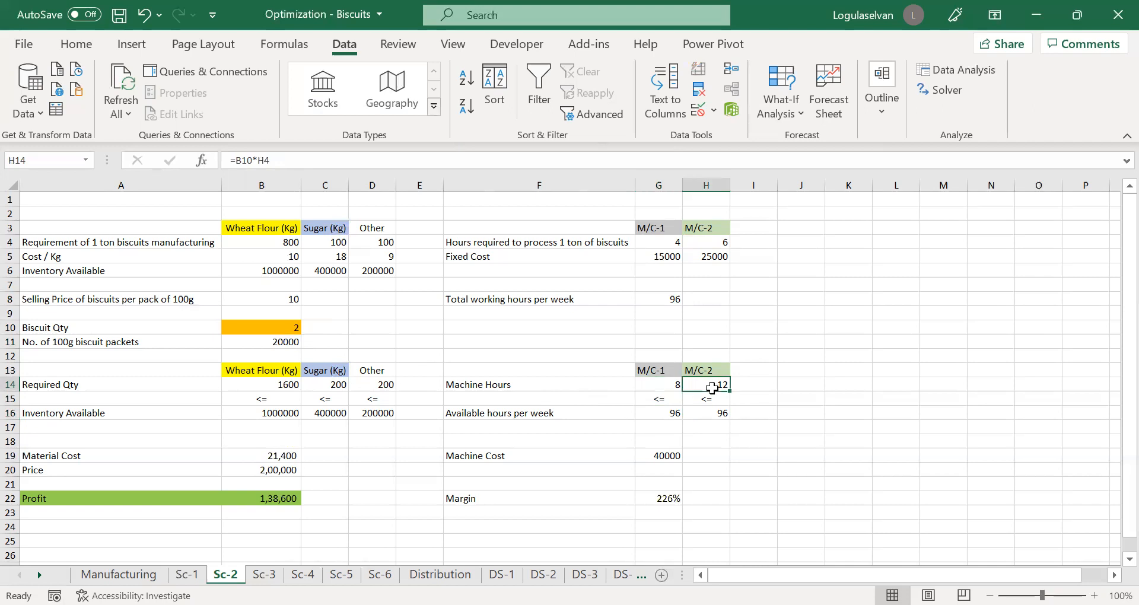
left_click(714, 422)
left_click(714, 413)
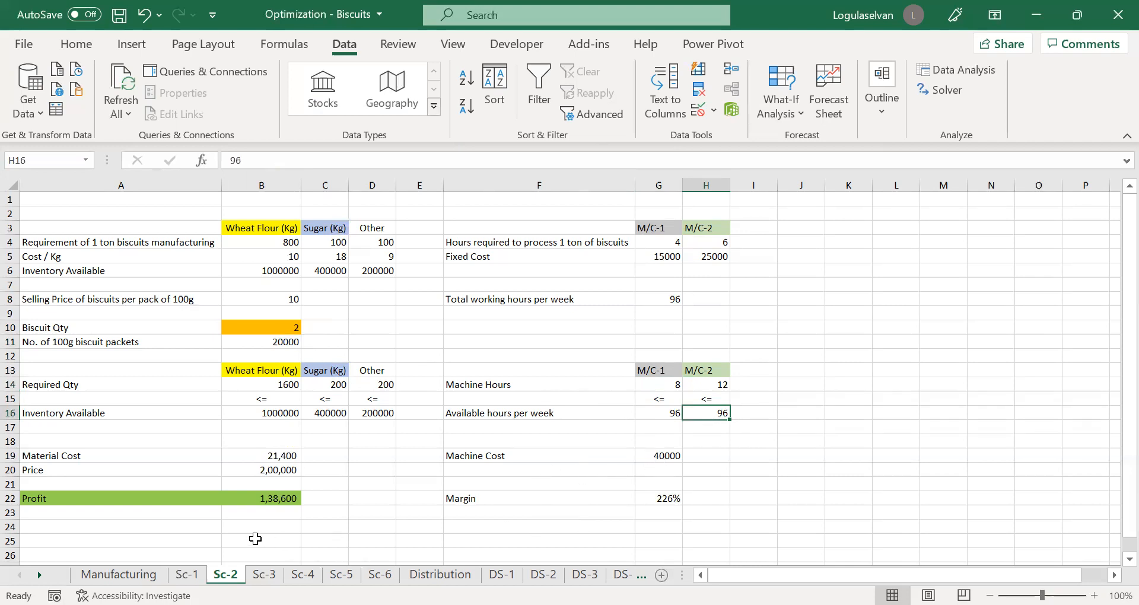
Step: Check the Profit formula in B22 against the total working hours per week in G8, leaving the cell contents in place
left_click(283, 500)
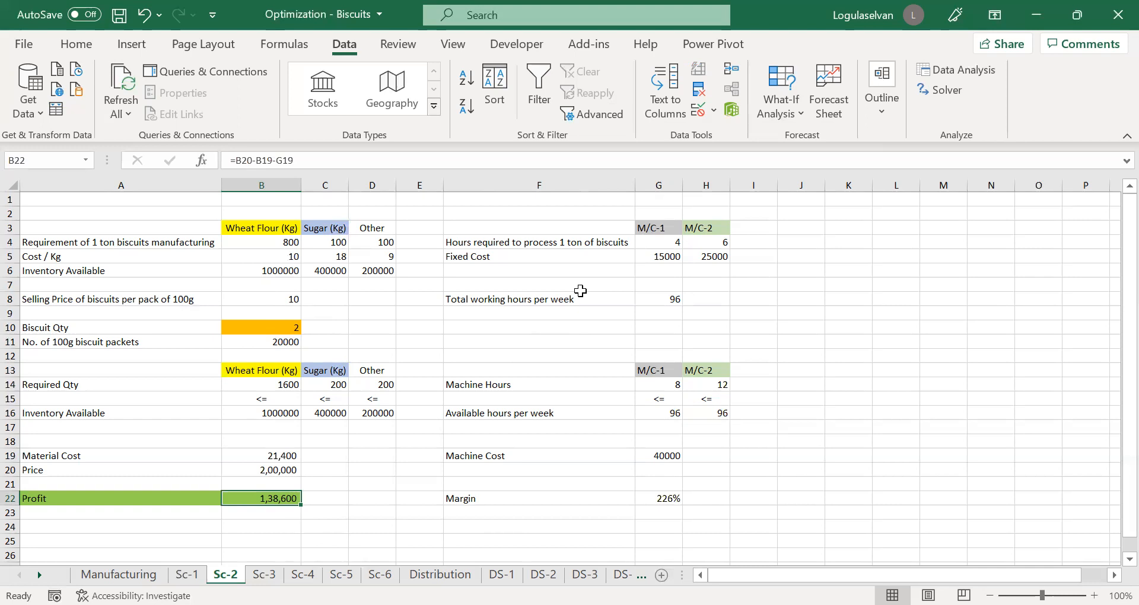
left_click(667, 301)
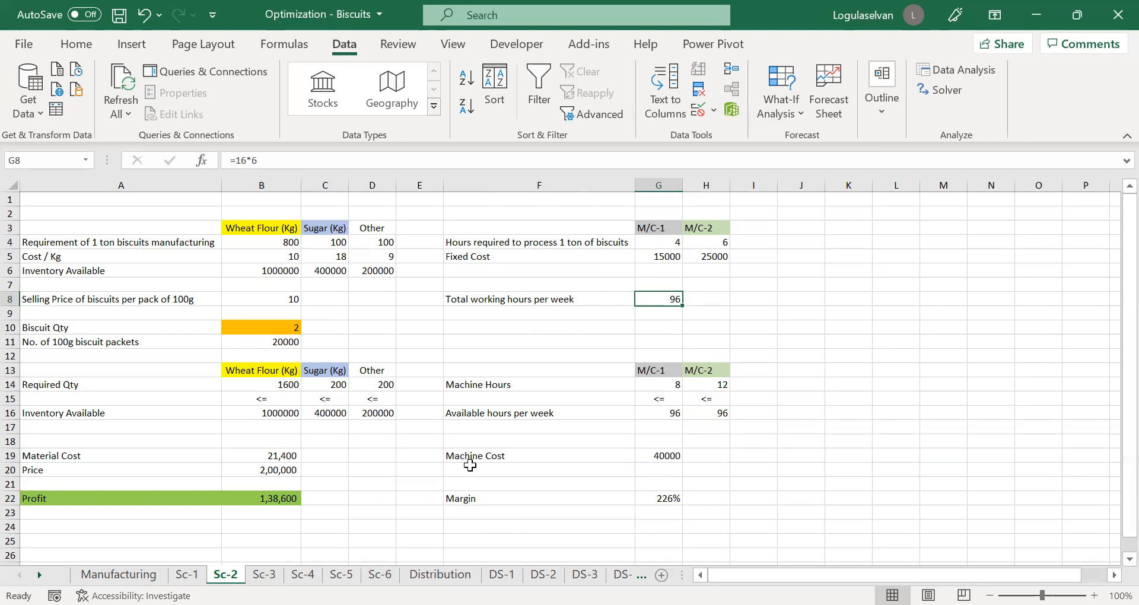
left_click(278, 502)
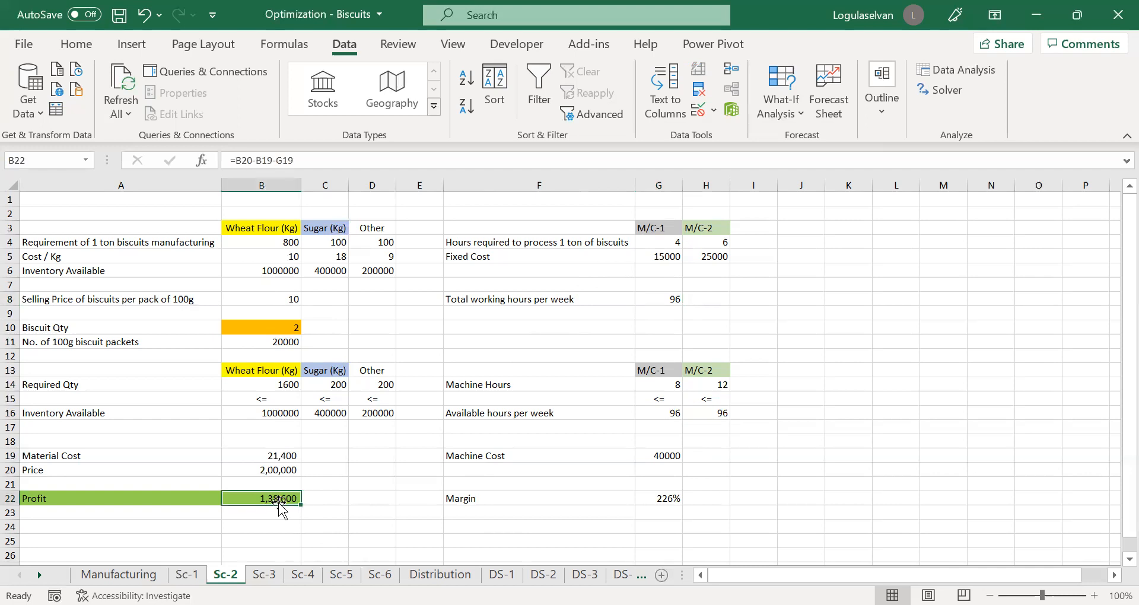
left_click_drag(279, 461, 279, 458)
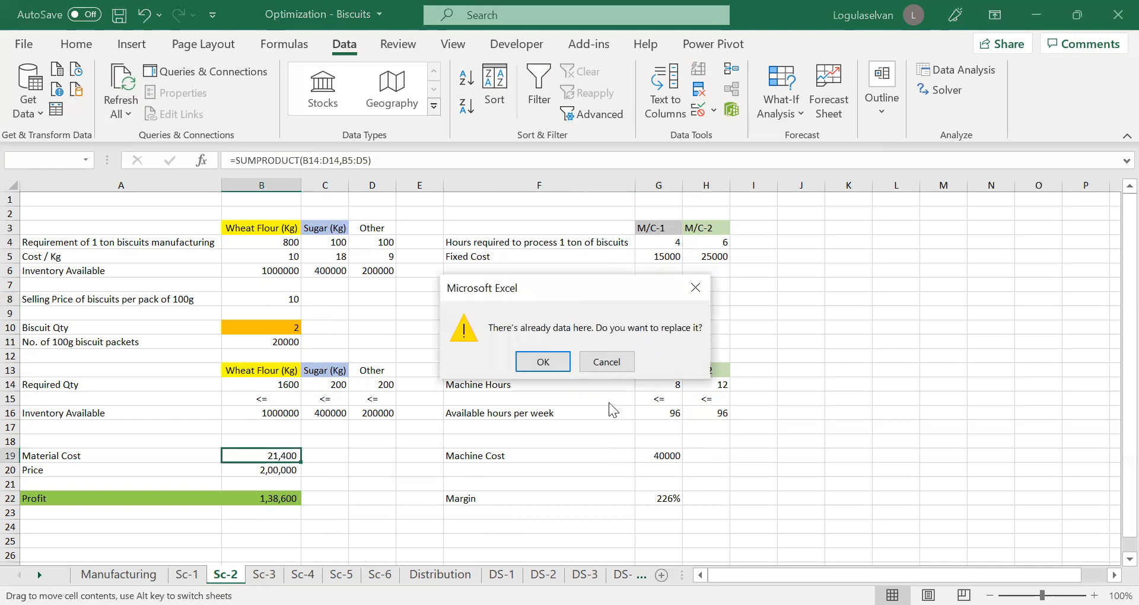
left_click(611, 362)
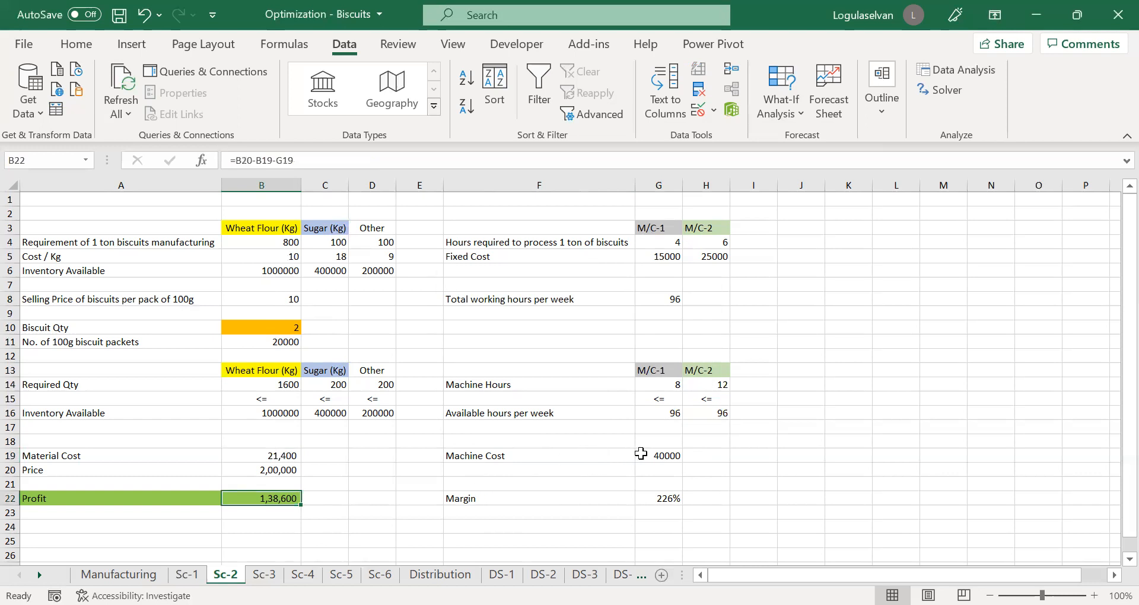
Step: Inspect the Machine Cost formula in G19, its fixed cost inputs in G5:H5, and the cell references of the Profit formula in B22
left_click(666, 455)
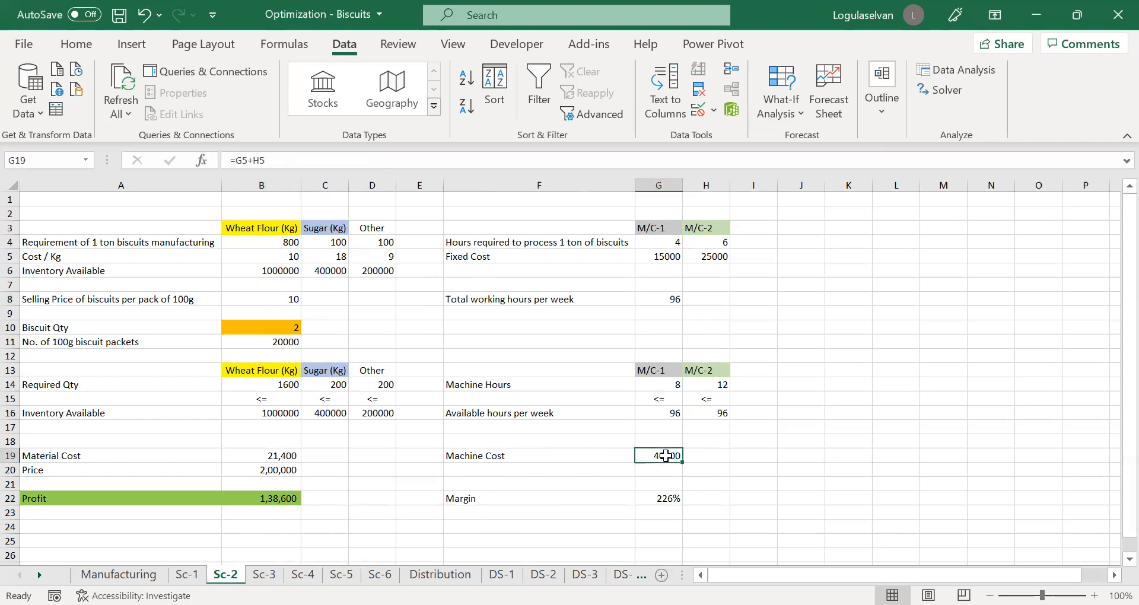
left_click(666, 245)
left_click(667, 258)
key("shift+Right")
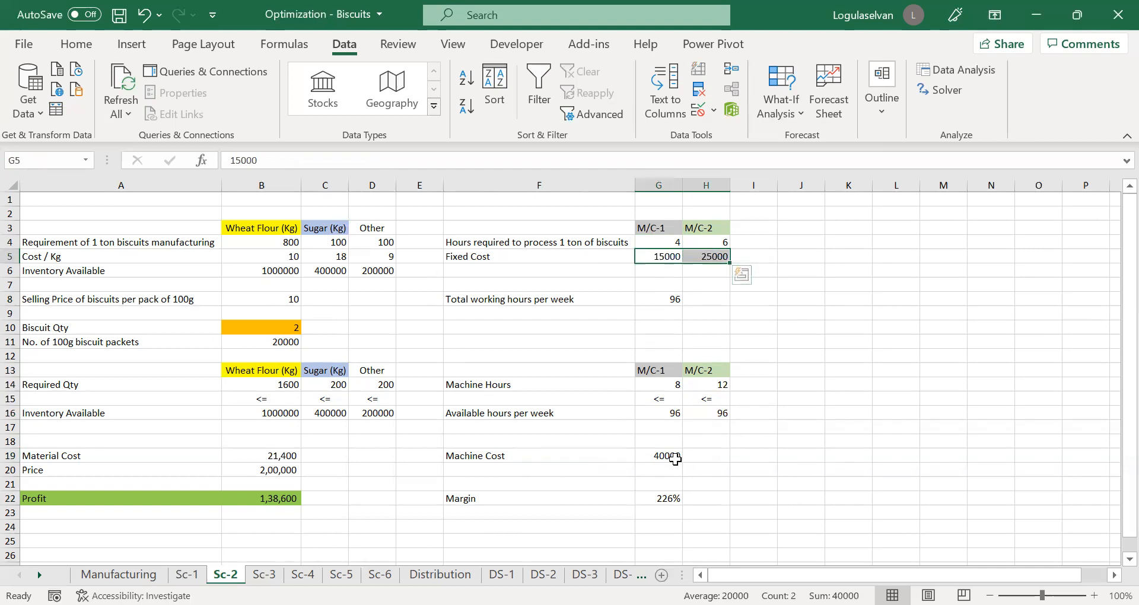
left_click(675, 458)
left_click(275, 497)
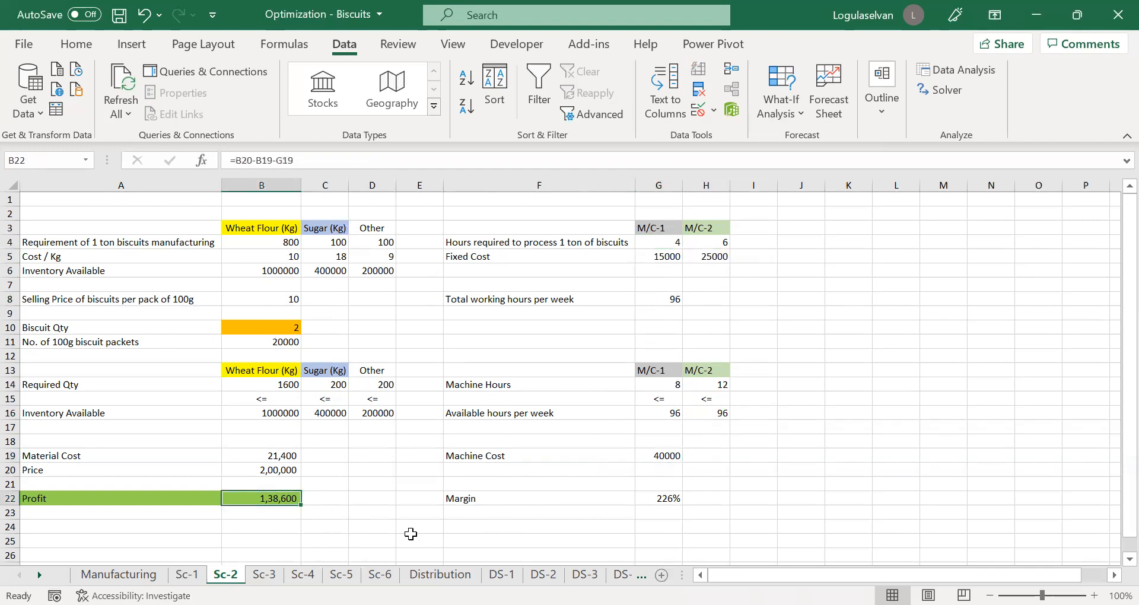
key("F2")
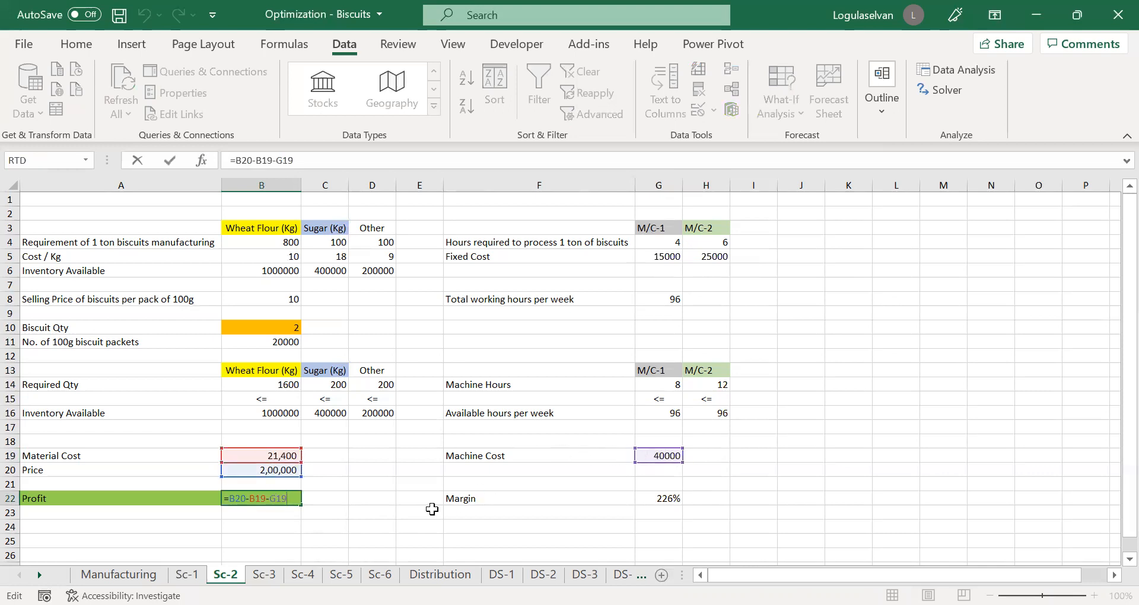
key("Escape")
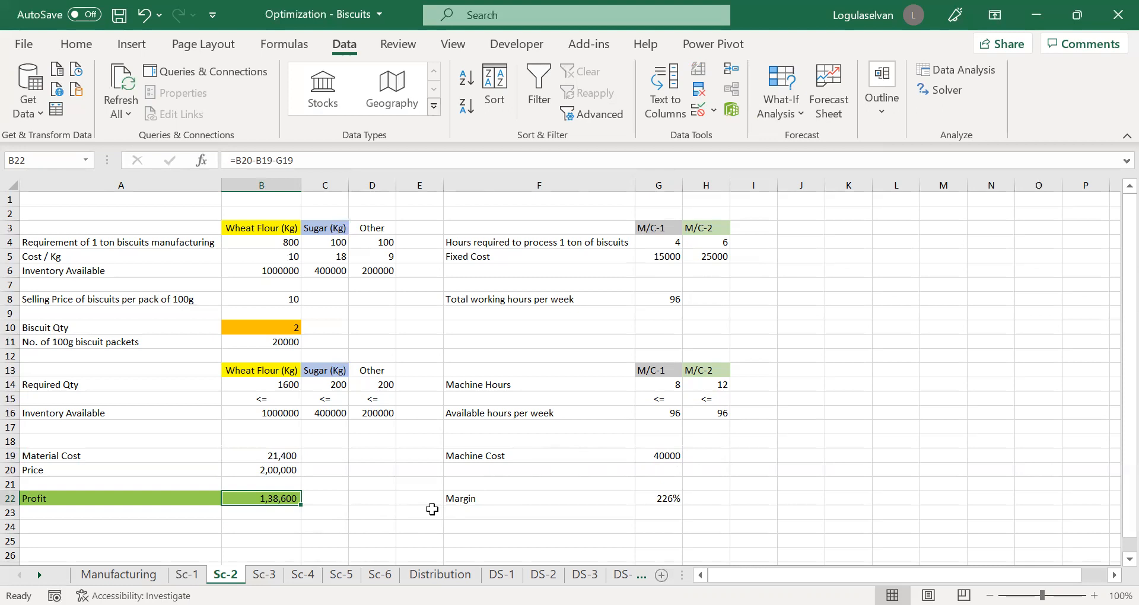
Step: Set up Solver on Sc-2 to maximize the profit in B22 by changing the biscuit quantity in B10
left_click(941, 93)
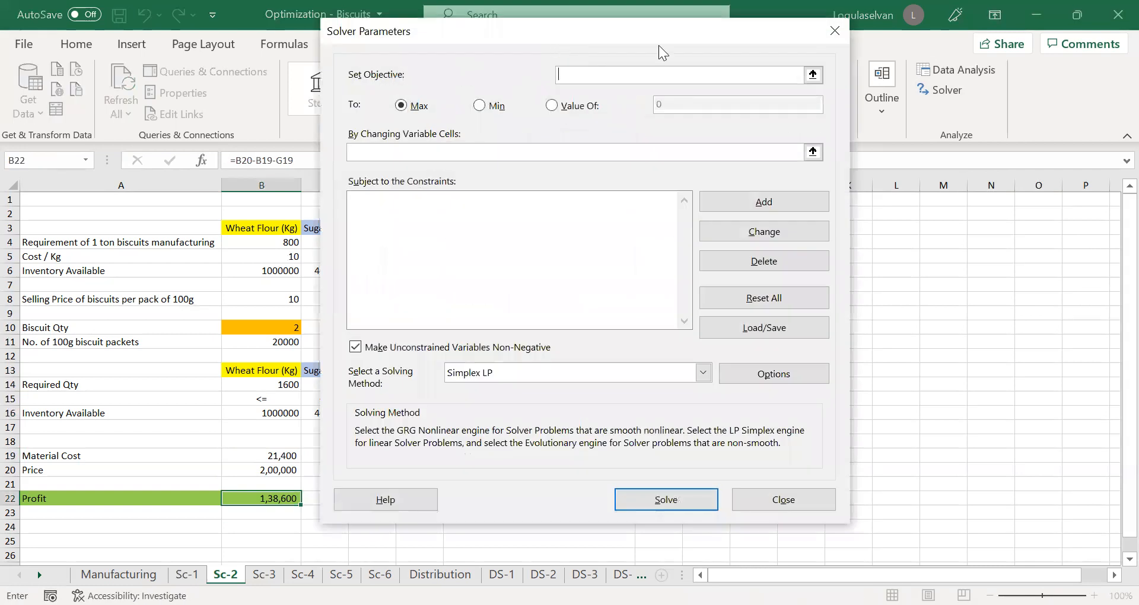
left_click_drag(659, 45, 757, 52)
left_click(257, 499)
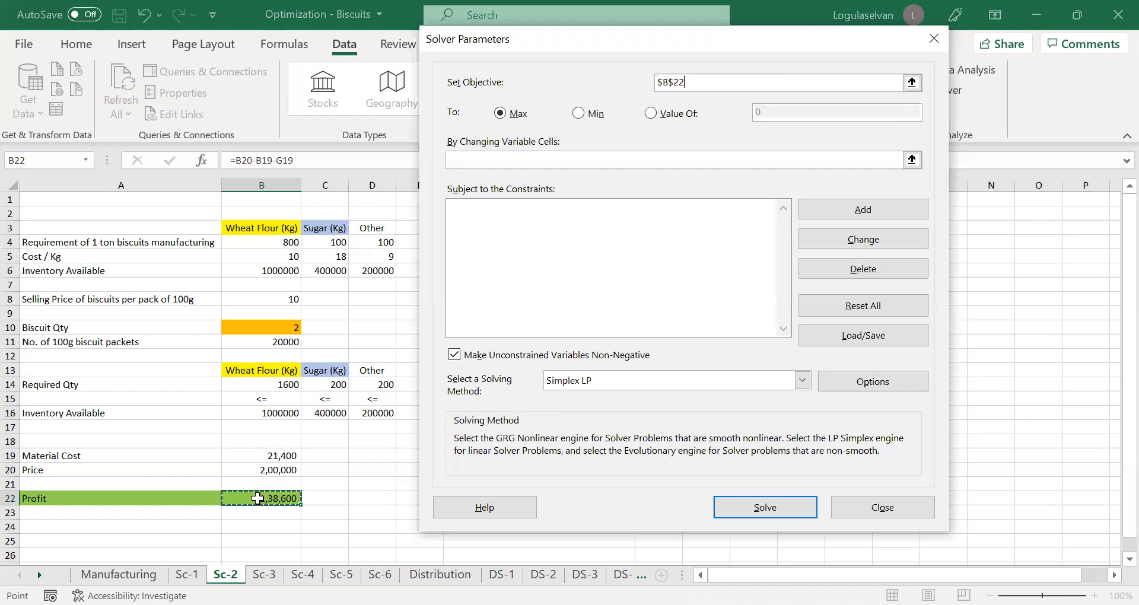
left_click(472, 157)
left_click(285, 327)
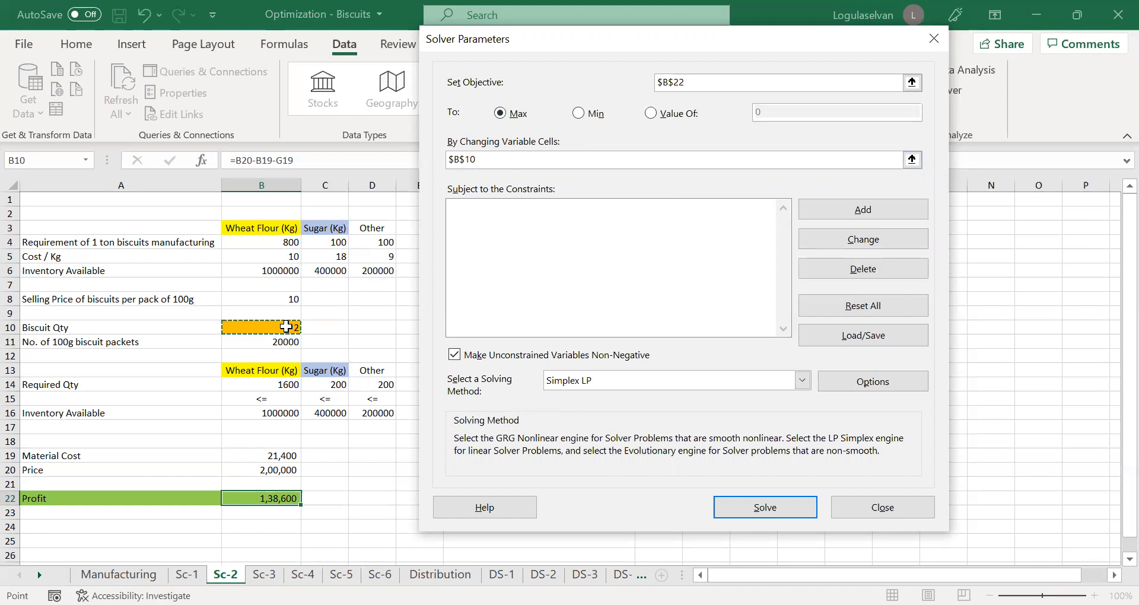
Step: Add a Solver constraint keeping the required ingredient quantities B14:D14 <= the available inventory B16:D16
left_click(836, 212)
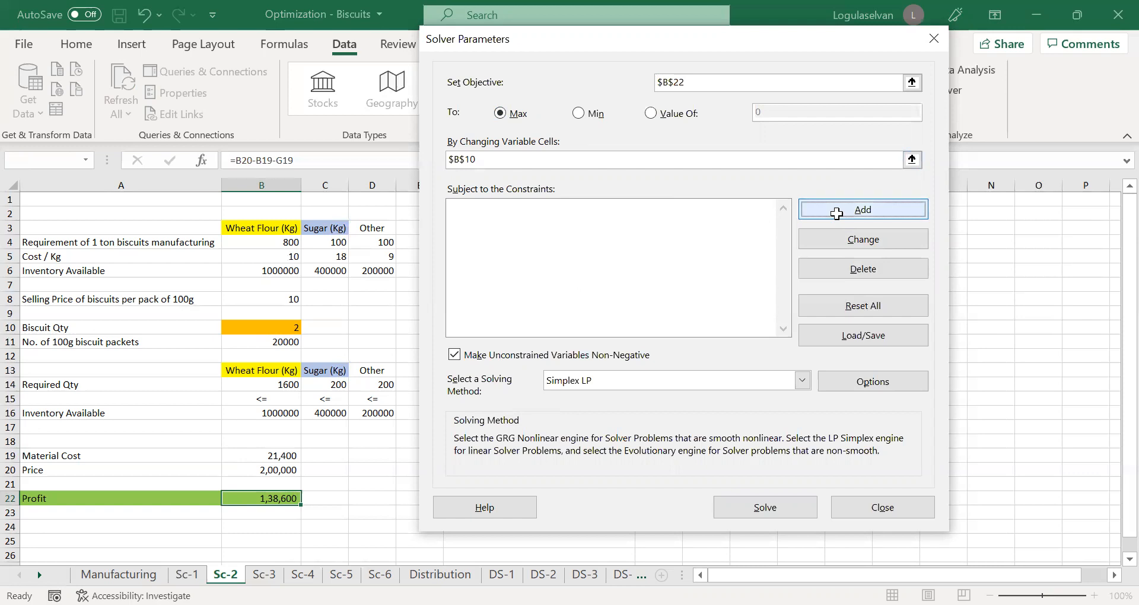
left_click(290, 386)
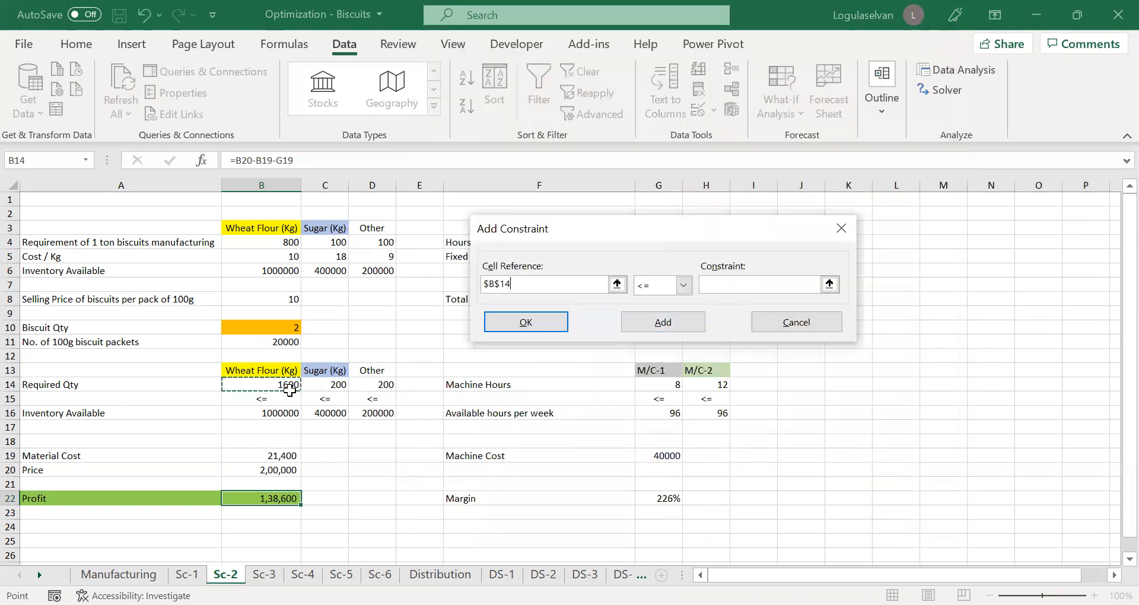
left_click_drag(289, 390, 374, 386)
left_click(720, 284)
left_click(278, 417)
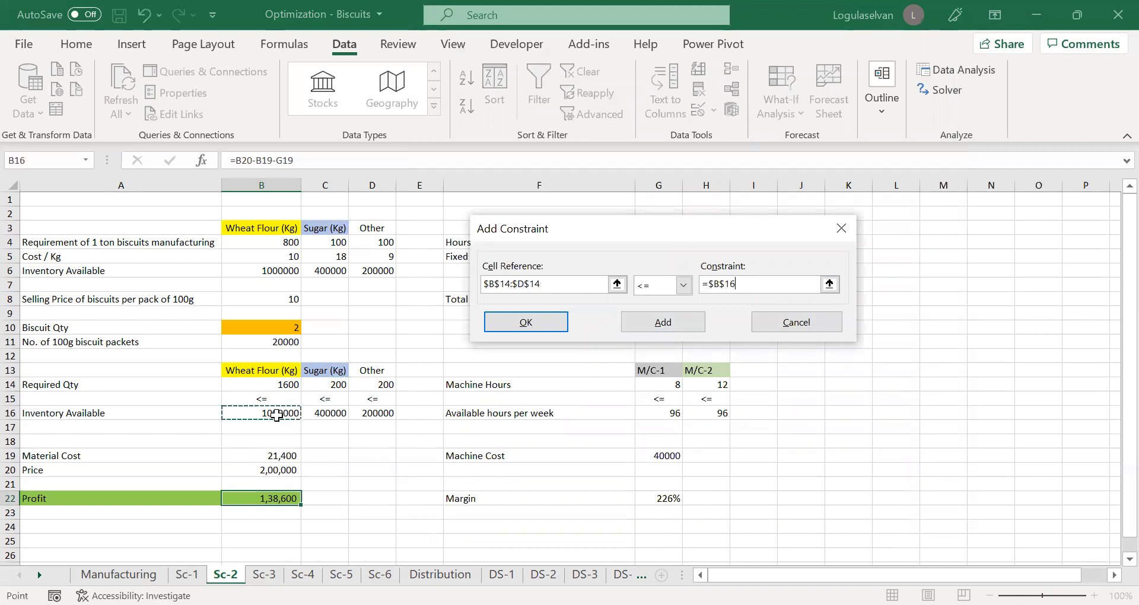
left_click_drag(277, 416, 374, 414)
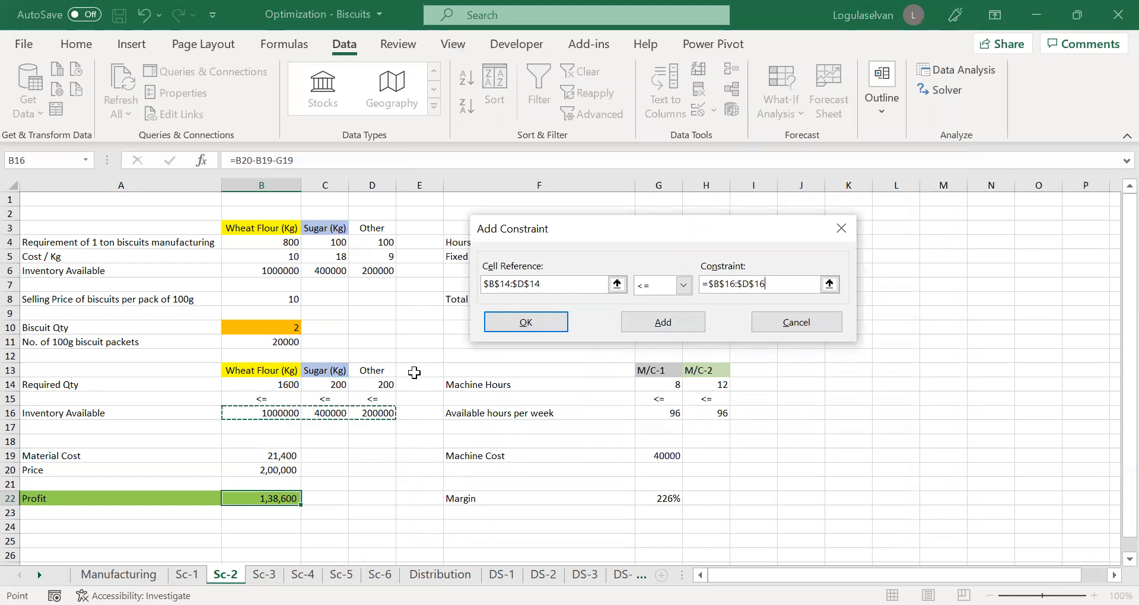
left_click(668, 328)
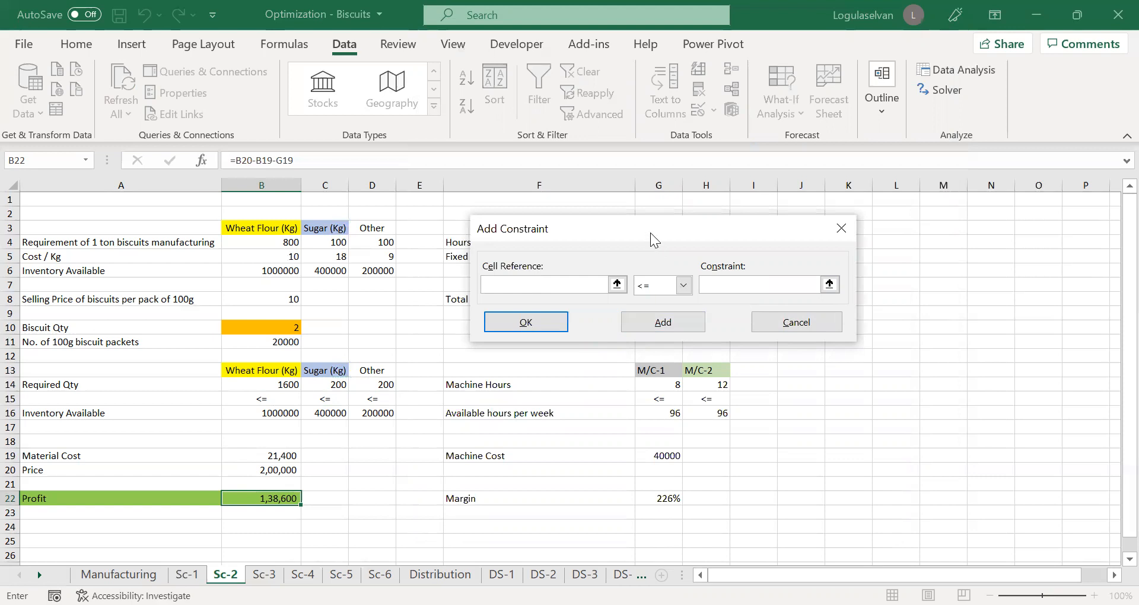
Step: Add the machine hours constraint G14:H14 <= G16:H16, and solve the Sc-2 model with Simplex LP, keeping the solution
left_click_drag(649, 222, 646, 194)
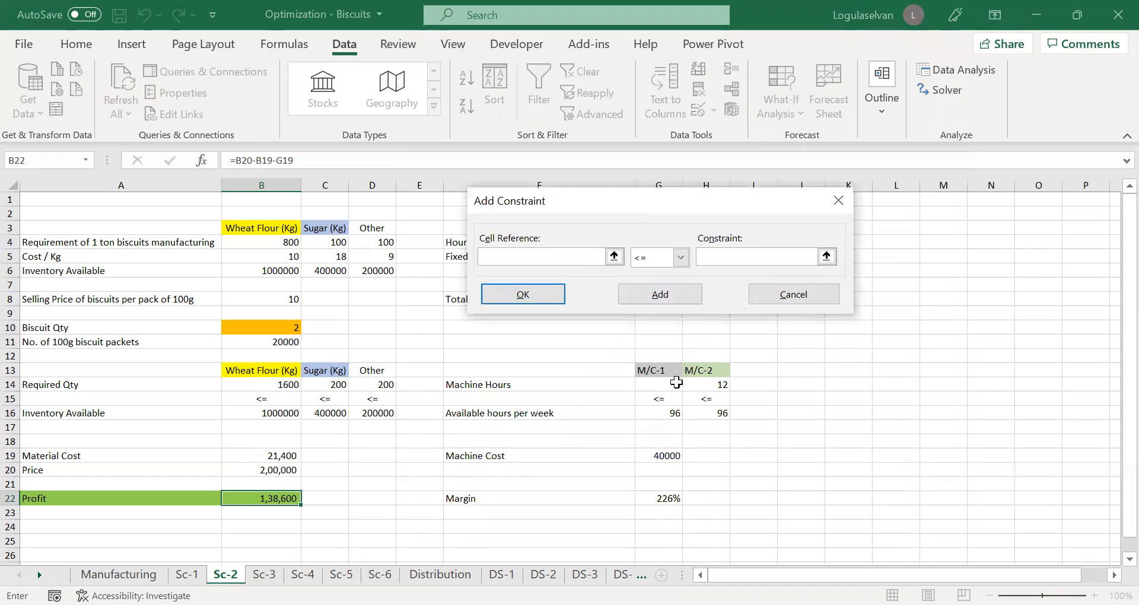
left_click(673, 386)
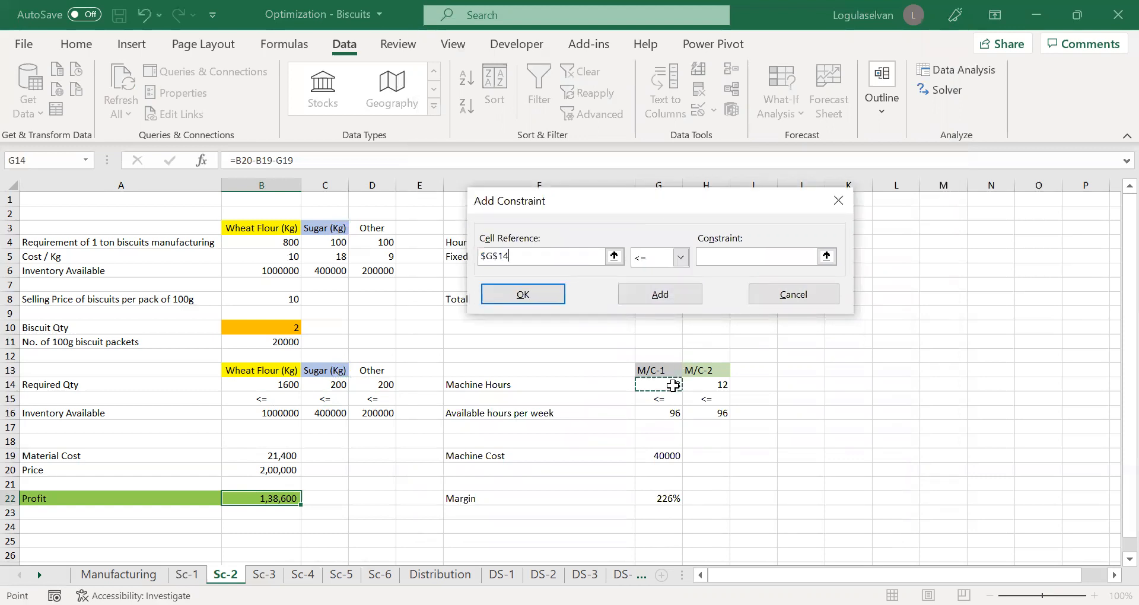
left_click_drag(673, 385, 706, 386)
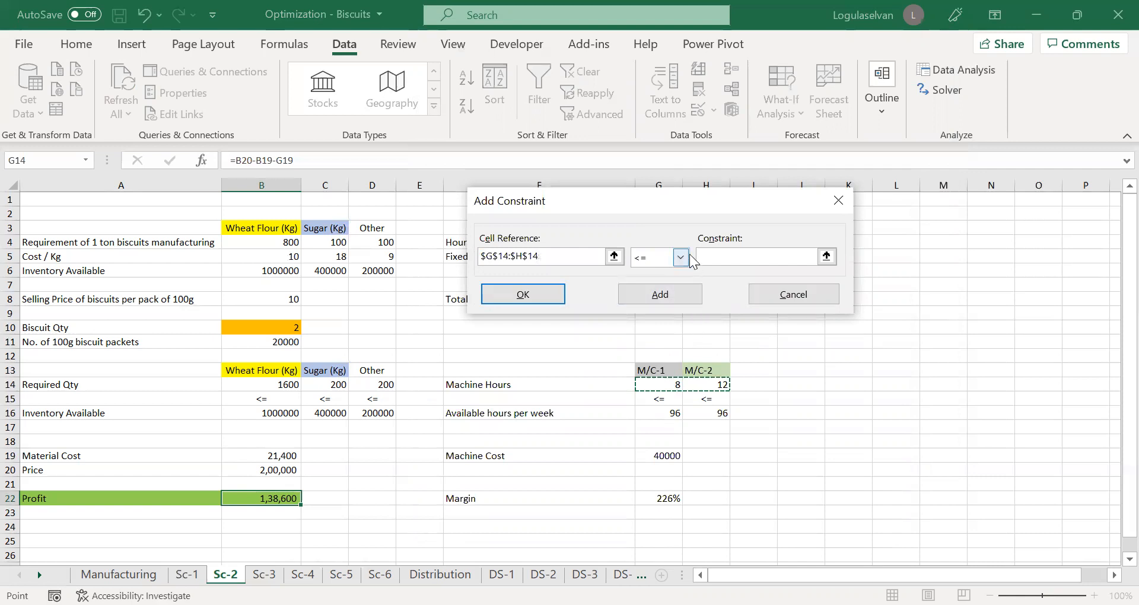
left_click(711, 259)
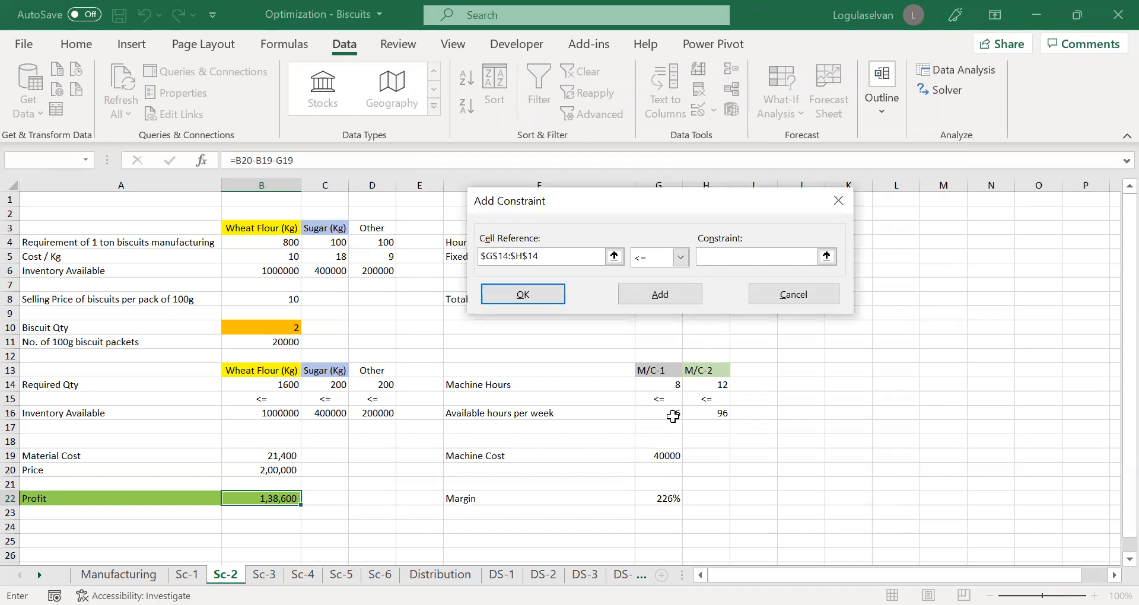
left_click_drag(673, 416, 712, 413)
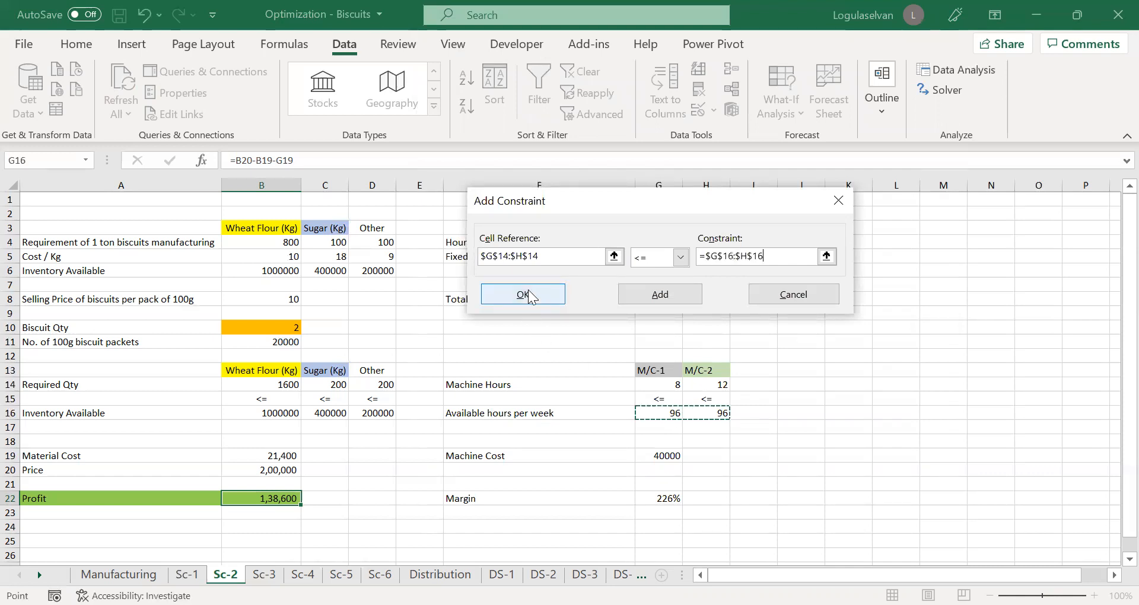
left_click(528, 290)
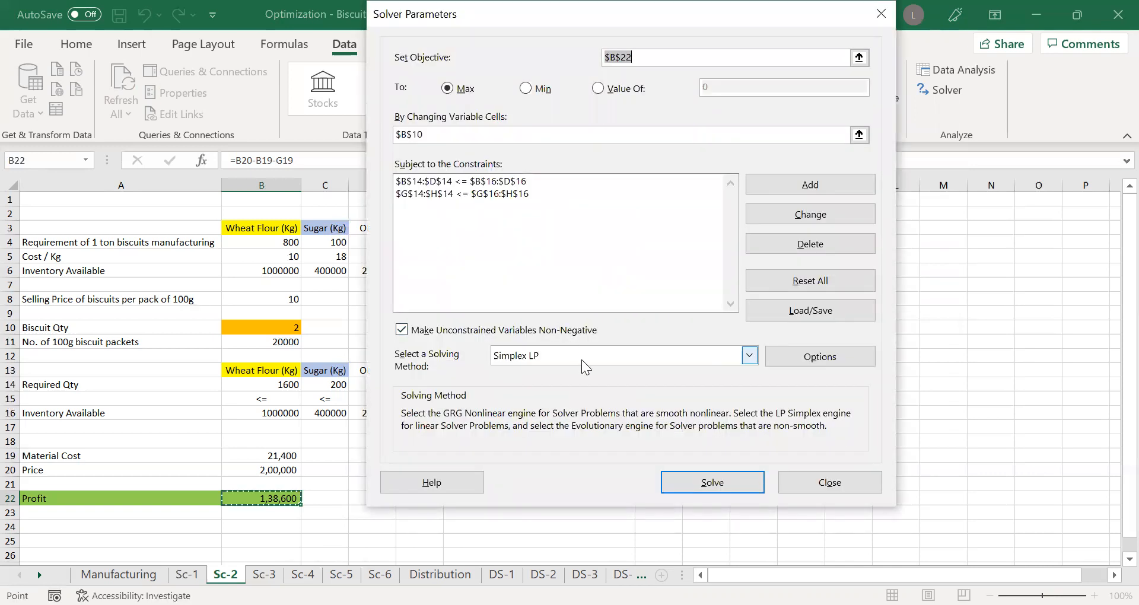
left_click(709, 484)
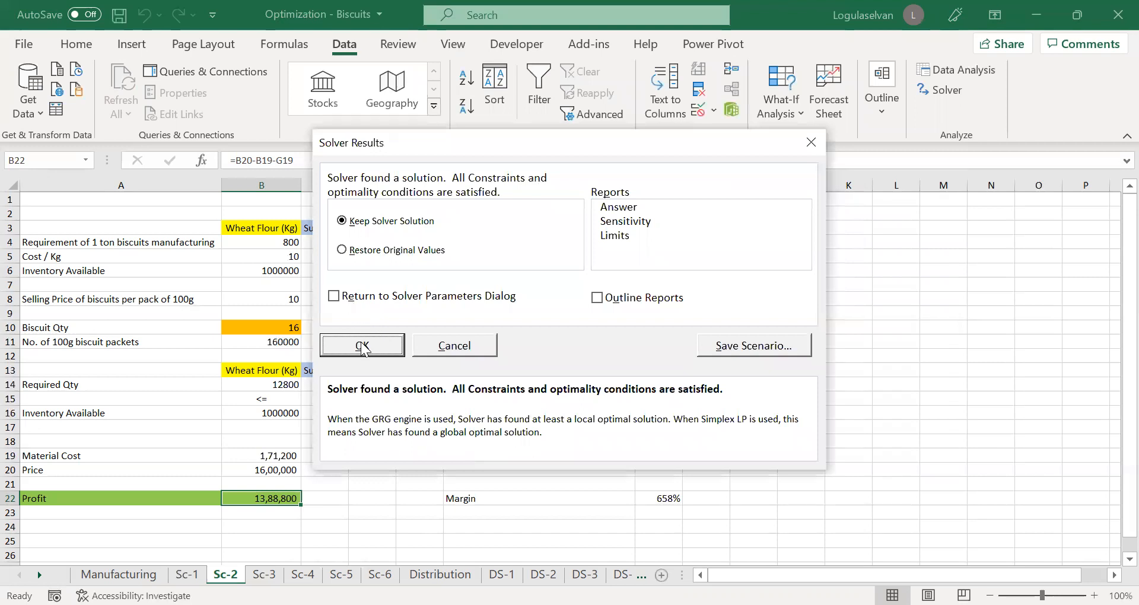
left_click(364, 349)
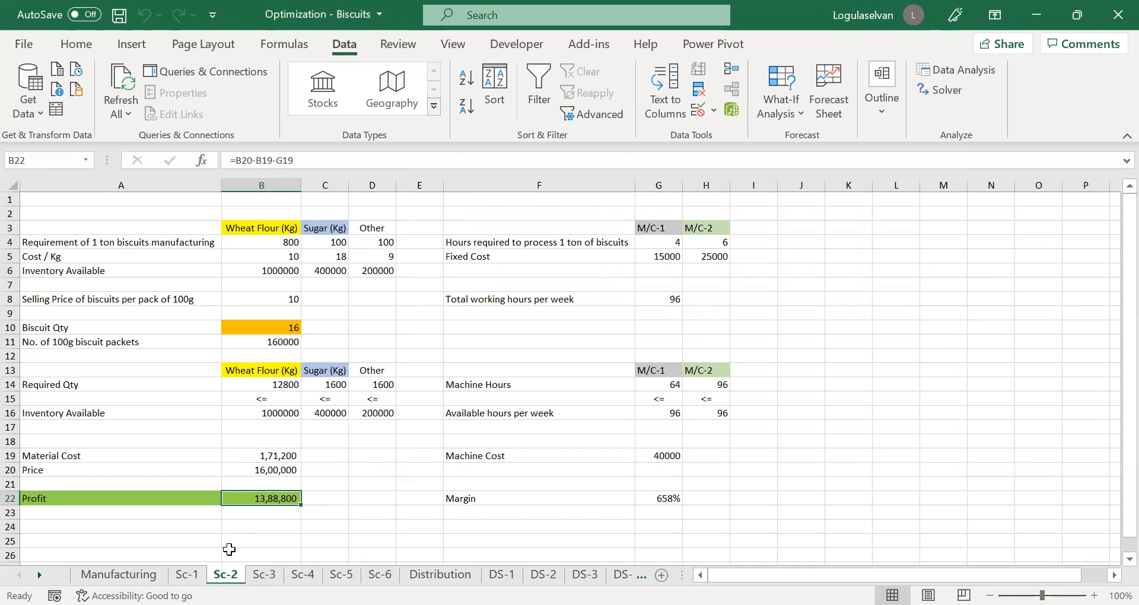
Step: On the Sc-1 sheet, set the available wheat flour inventory in B16 to 1000000
left_click(187, 574)
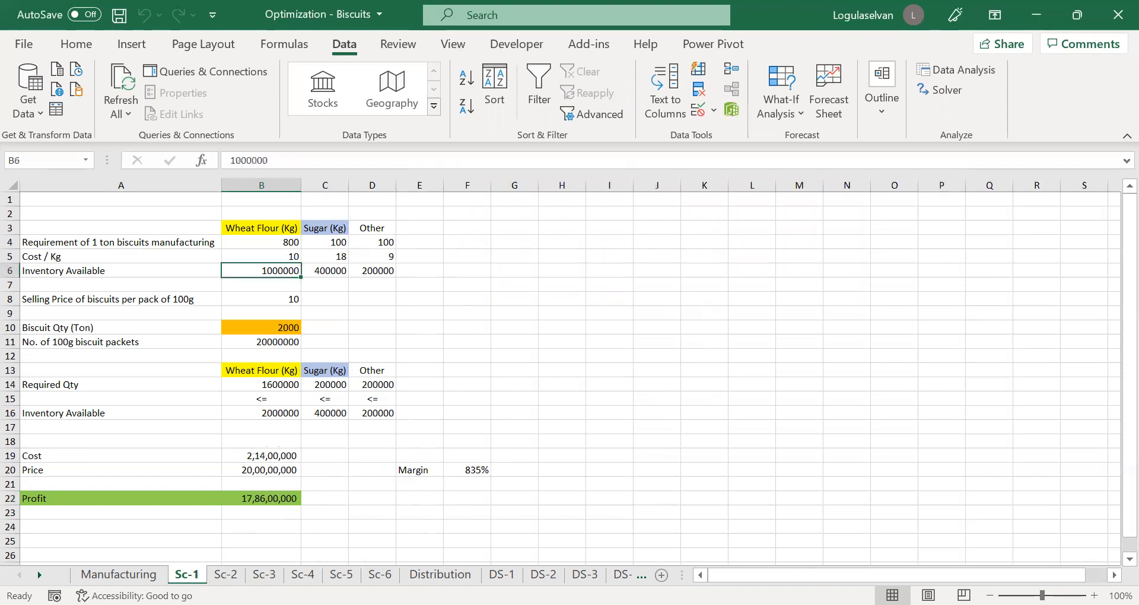
left_click(256, 500)
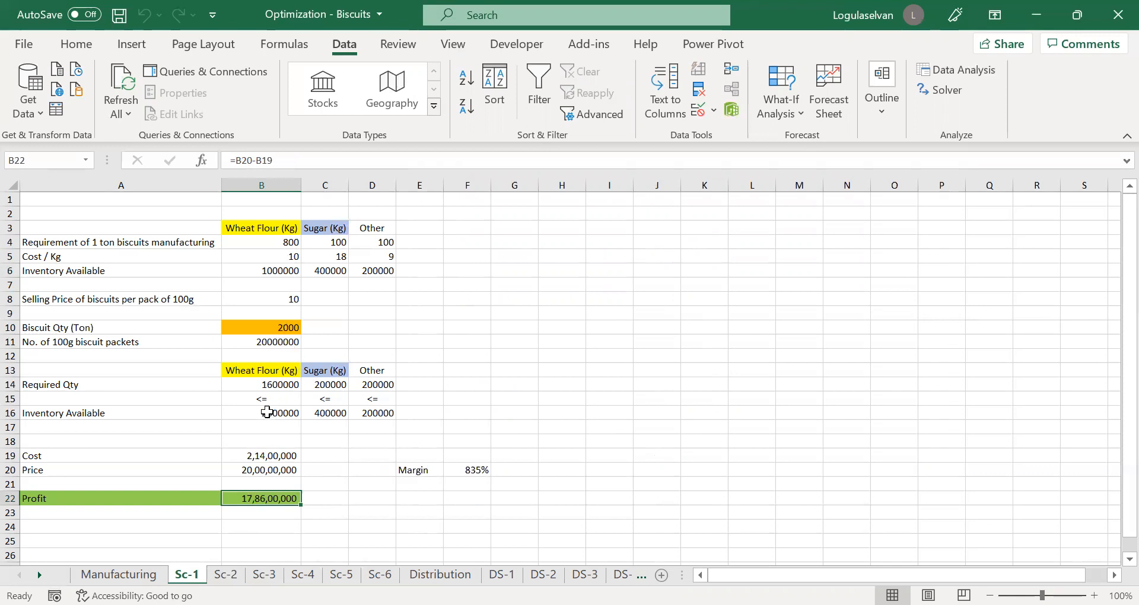
double_click(267, 412)
key("BackSpace")
type("1")
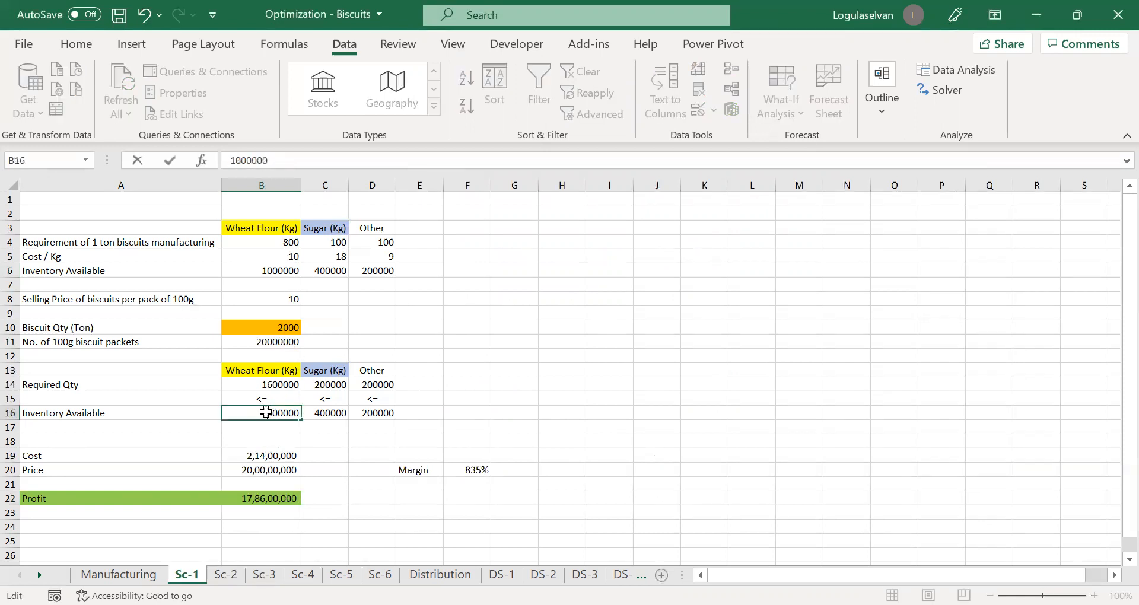
key("Return")
Step: Rerun Solver on Sc-1 with its existing objective and constraint, keep the solution, and check the profit in B22
left_click(947, 90)
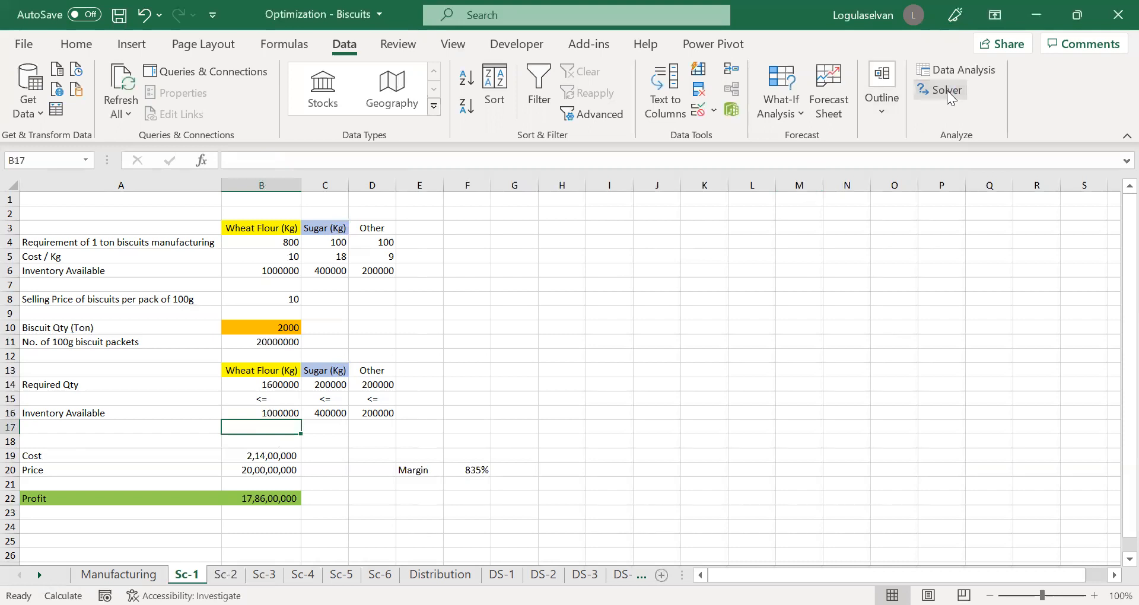
left_click(669, 488)
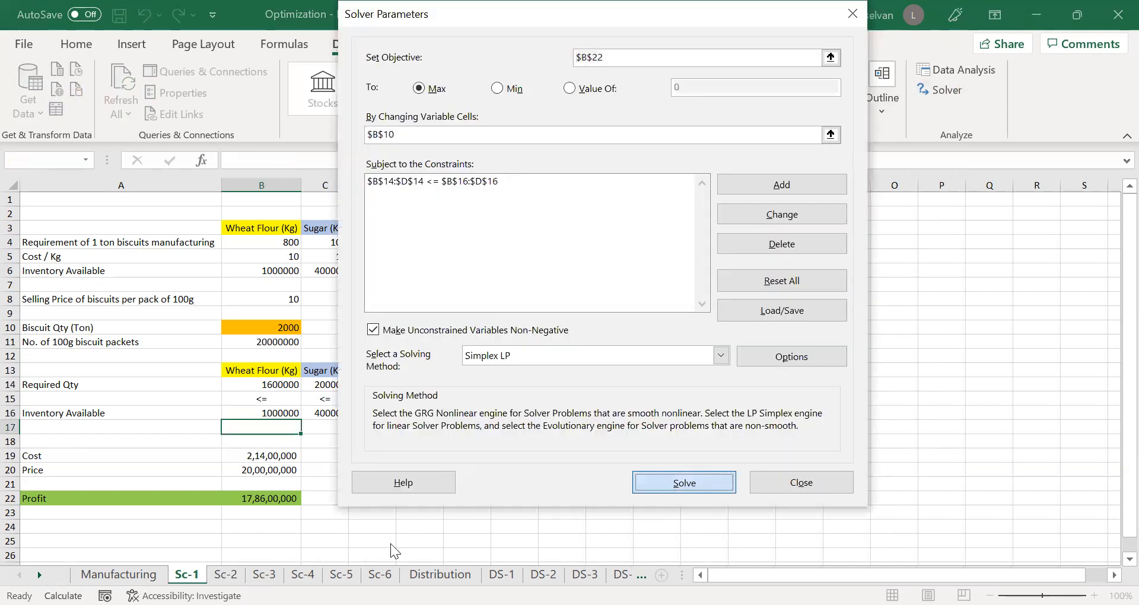
left_click(364, 345)
left_click(270, 501)
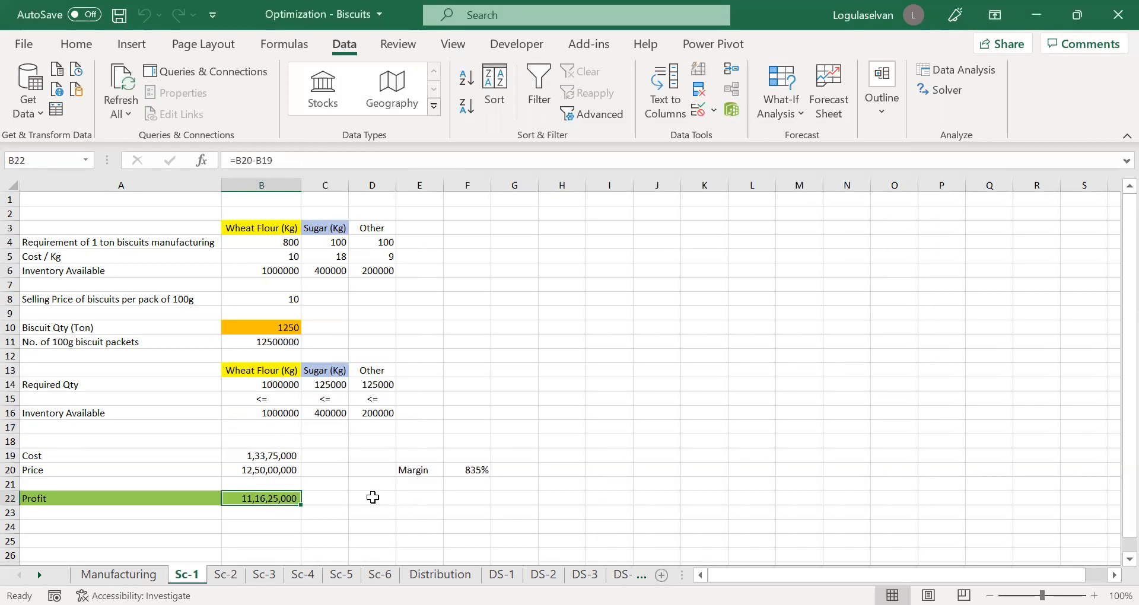
left_click(292, 413)
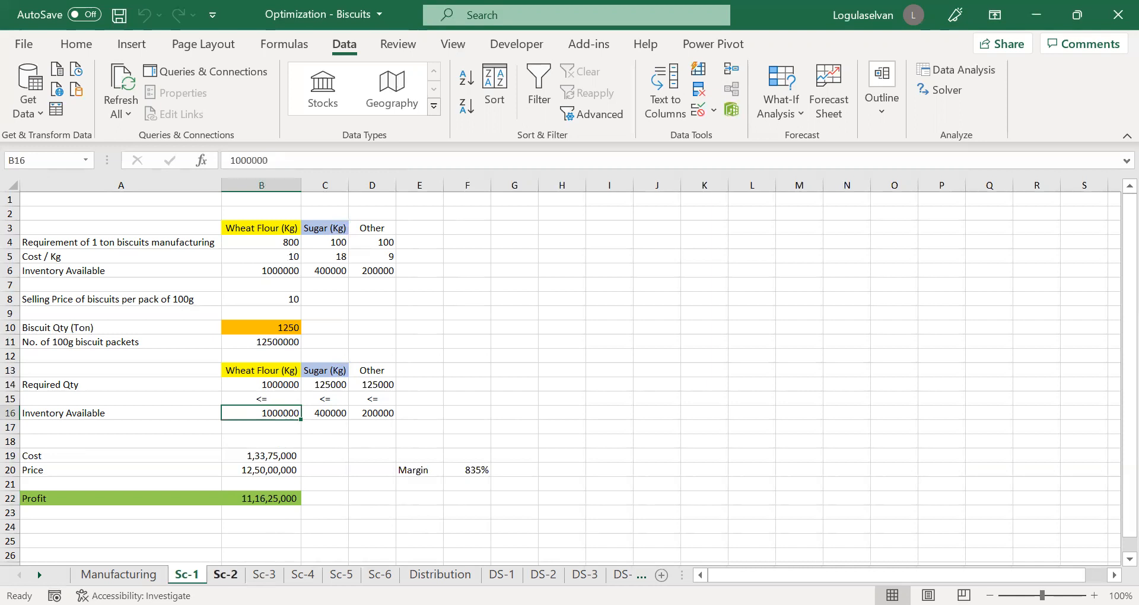
Step: Return to Sc-2 and review the total working hours in G8 alongside the wheat flour and sugar inventory in row 6
left_click(226, 574)
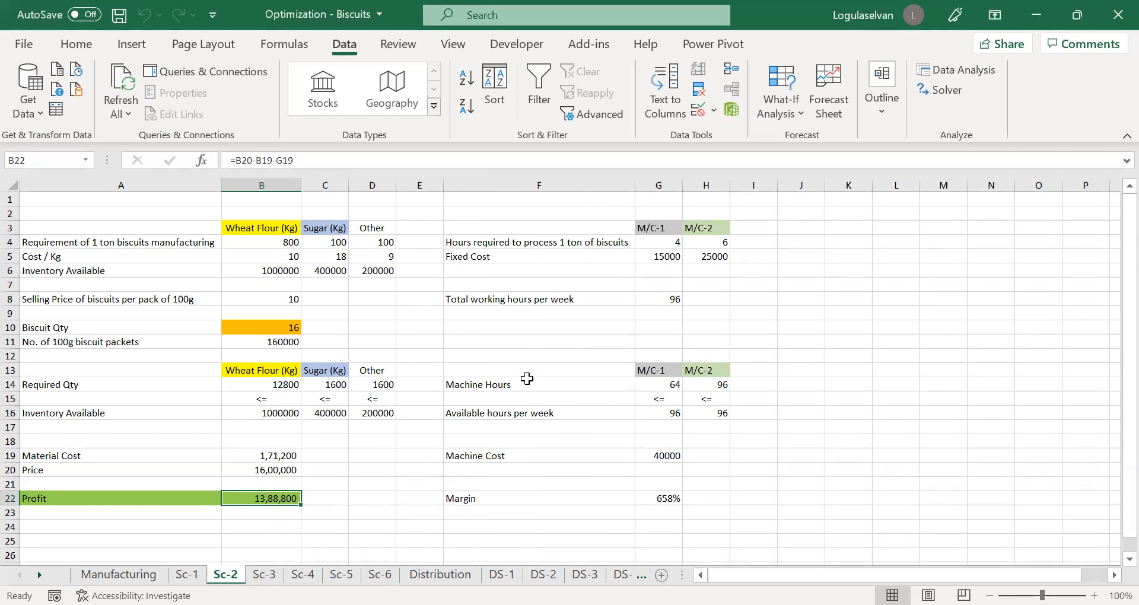
left_click(679, 298)
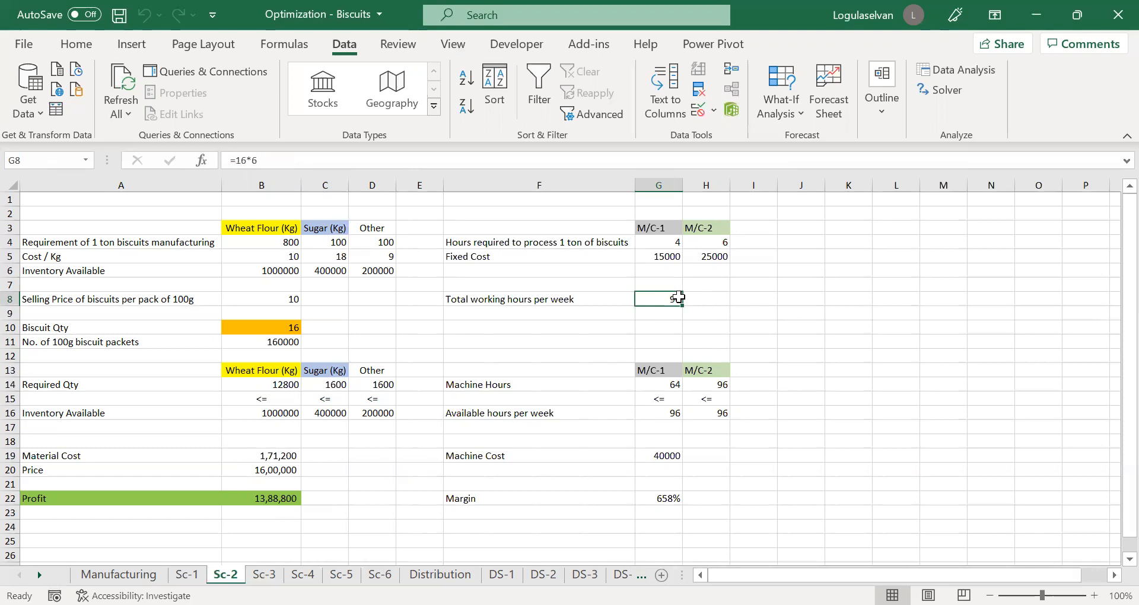
left_click(298, 271)
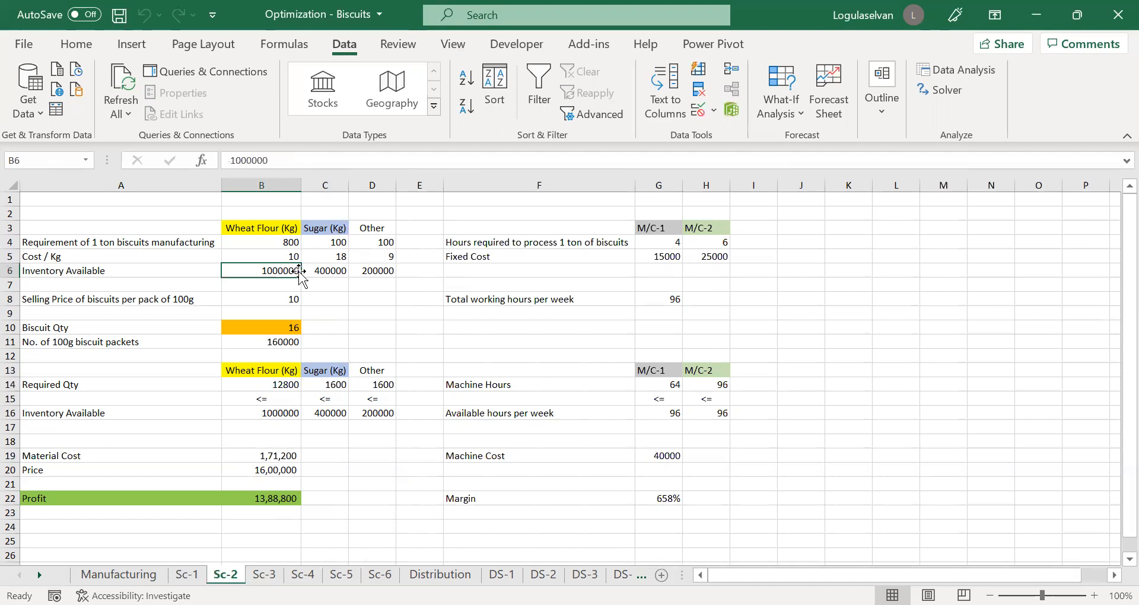
left_click(325, 272)
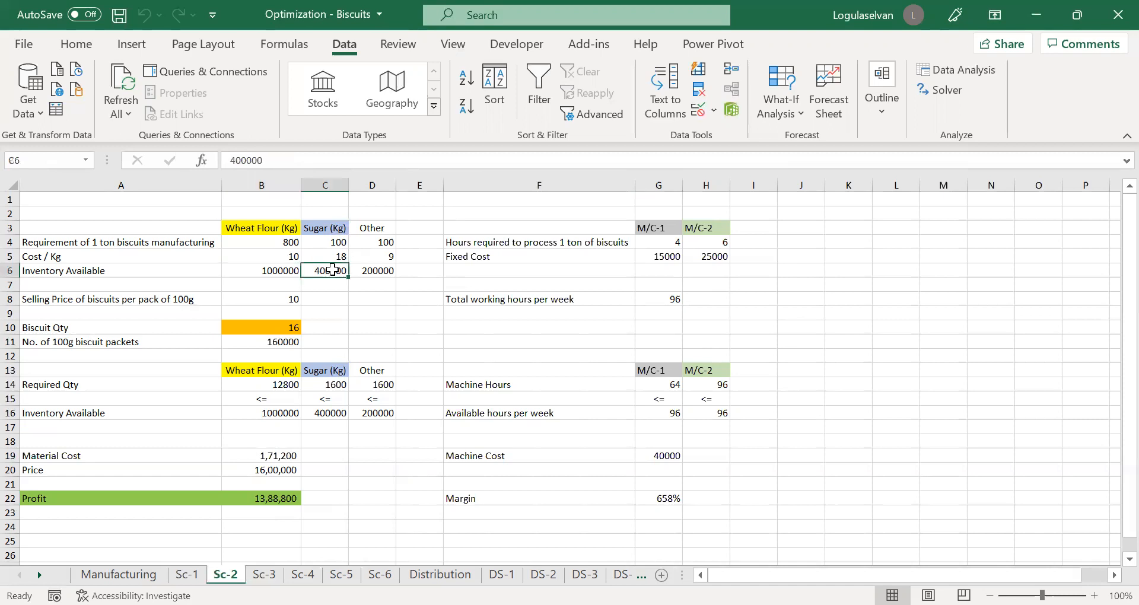
left_click(275, 275)
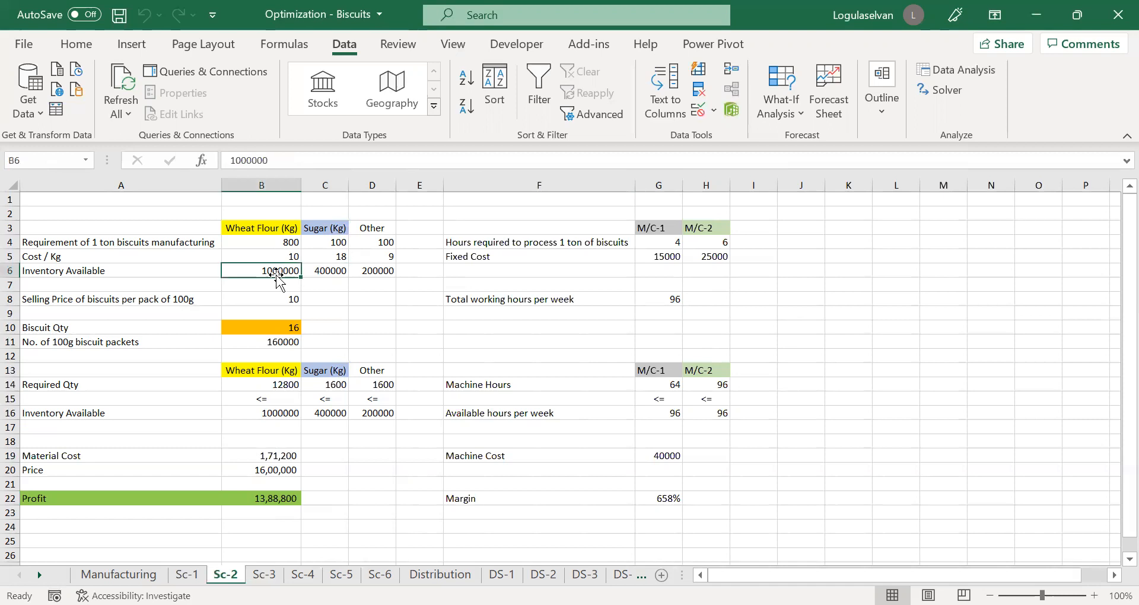